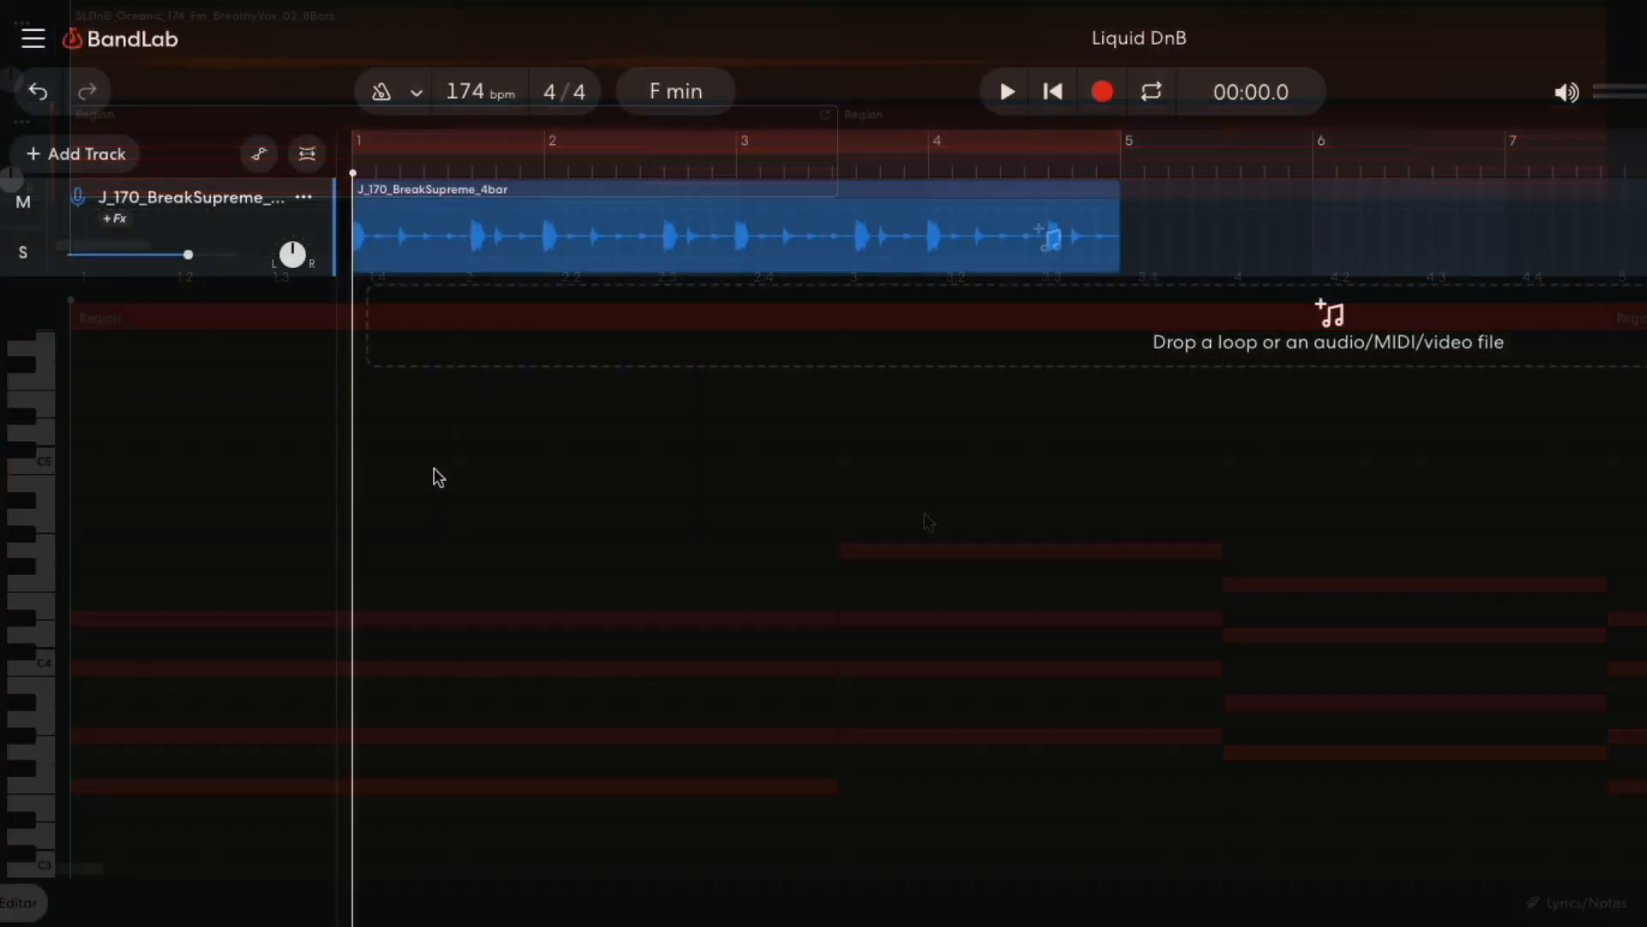
{"action": "key", "text": "space"}
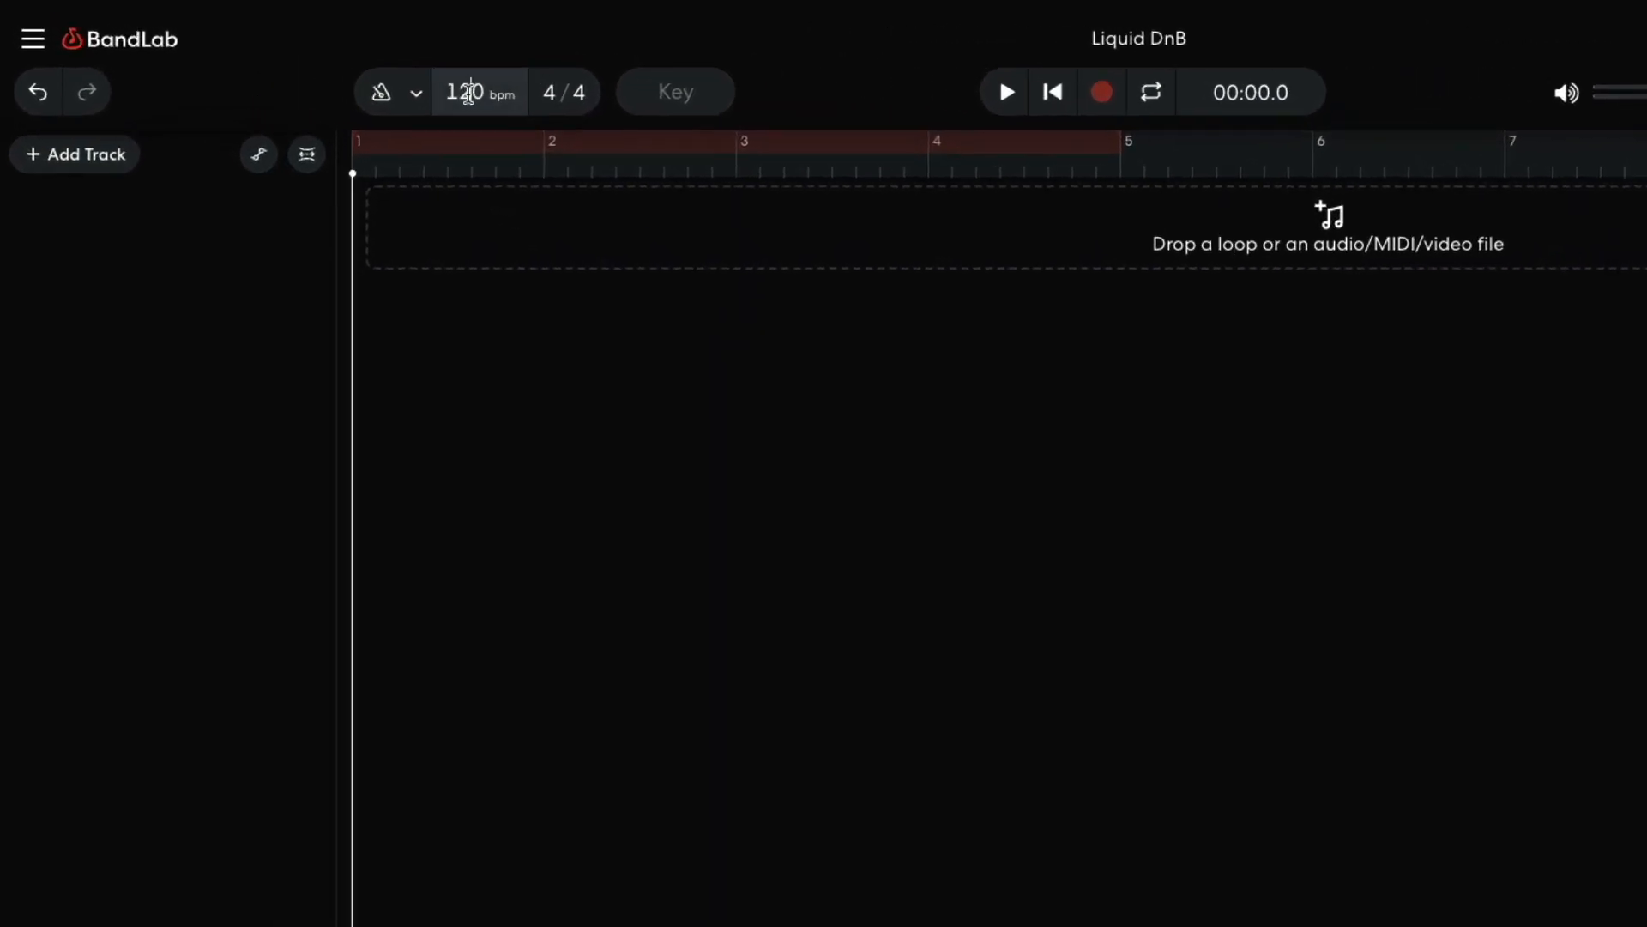
- Set the project tempo to 174 bpm and the key to F minor
{"action": "double_click", "coordinate": [467, 91]}
{"action": "type", "text": "174"}
{"action": "left_click", "coordinate": [650, 91]}
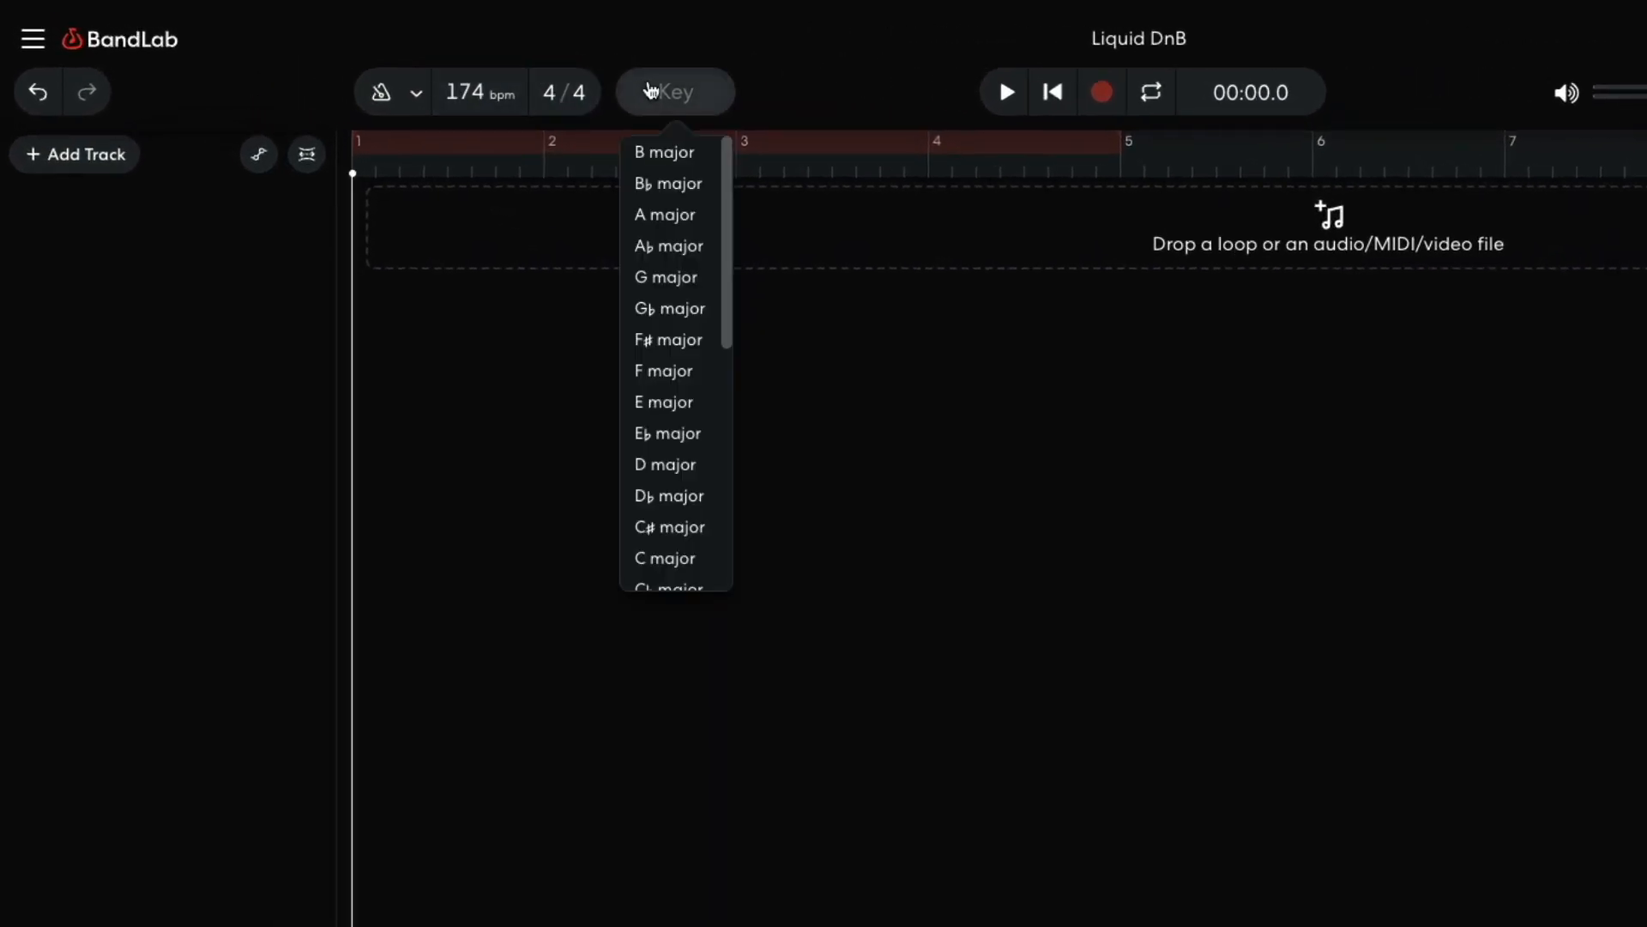
{"action": "left_click_drag", "start_coordinate": [729, 196], "coordinate": [723, 386]}
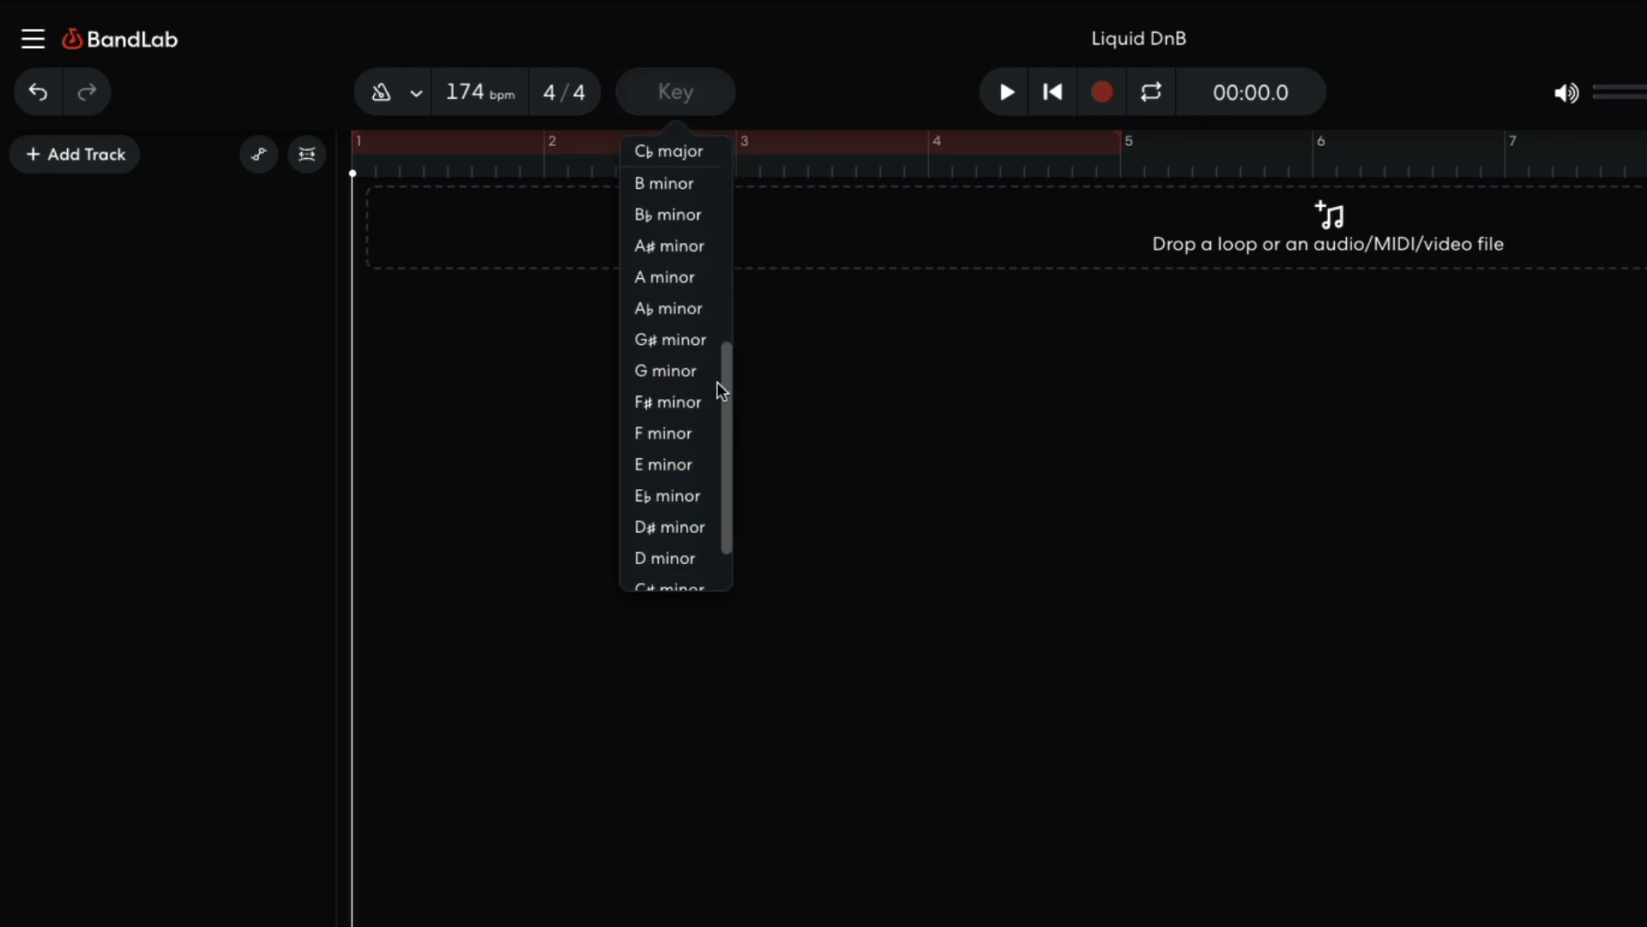
{"action": "left_click", "coordinate": [698, 424]}
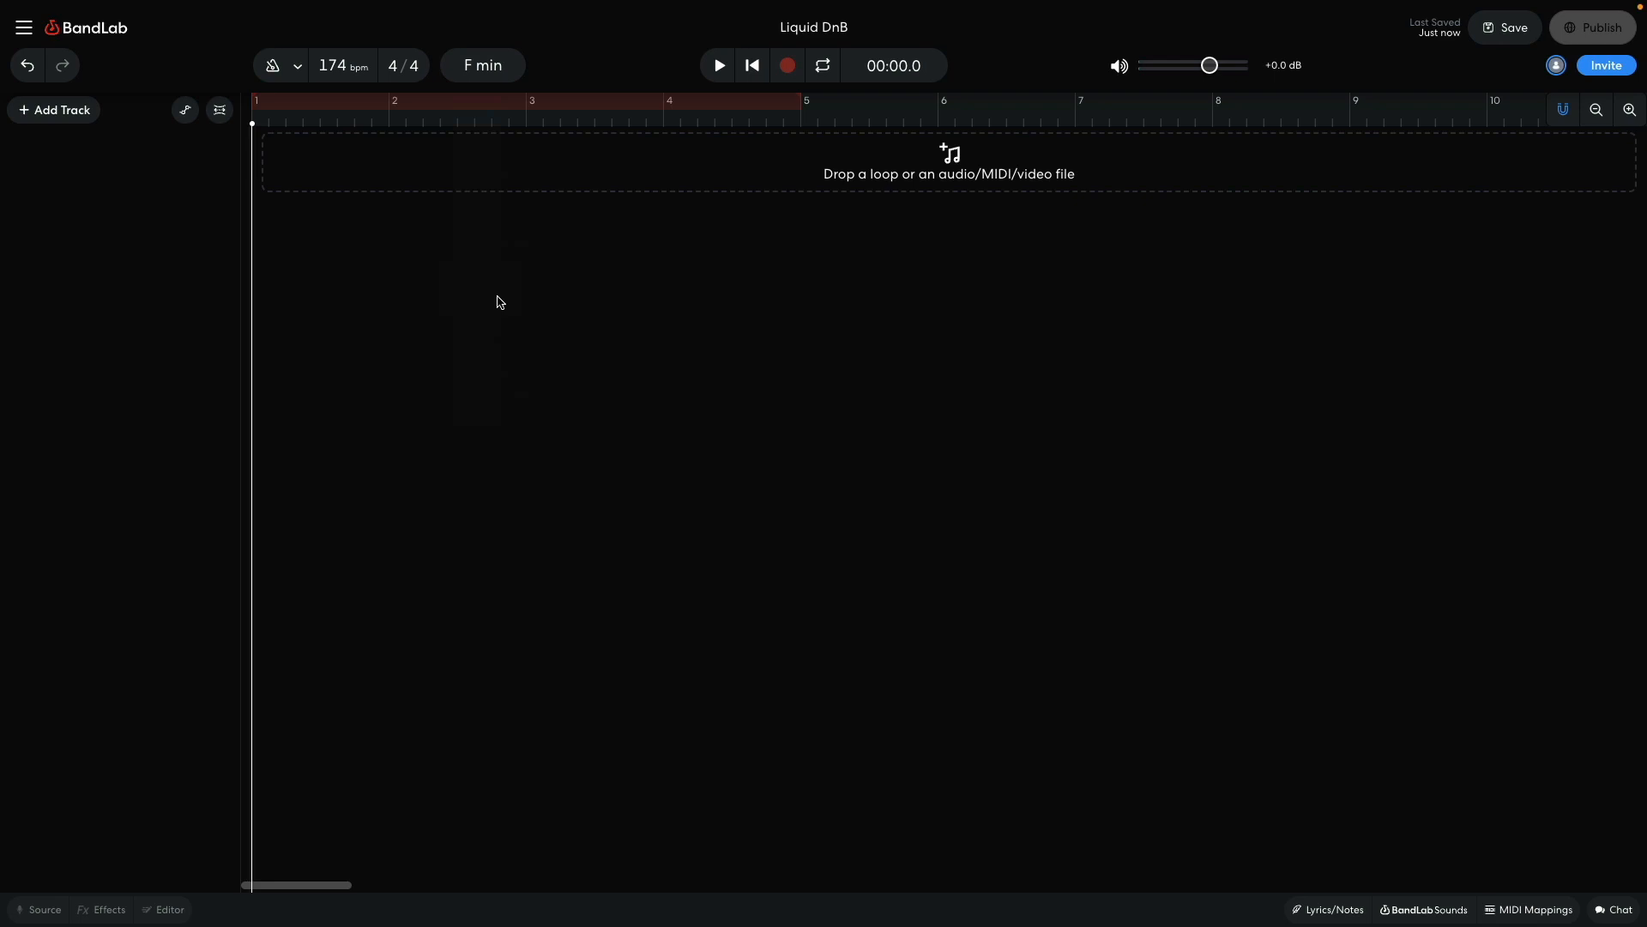
- Search the BandLab Sounds packs for "jungle", open the 90's Jungle pack and filter its sounds to the Drum instrument
{"action": "left_click", "coordinate": [1401, 906]}
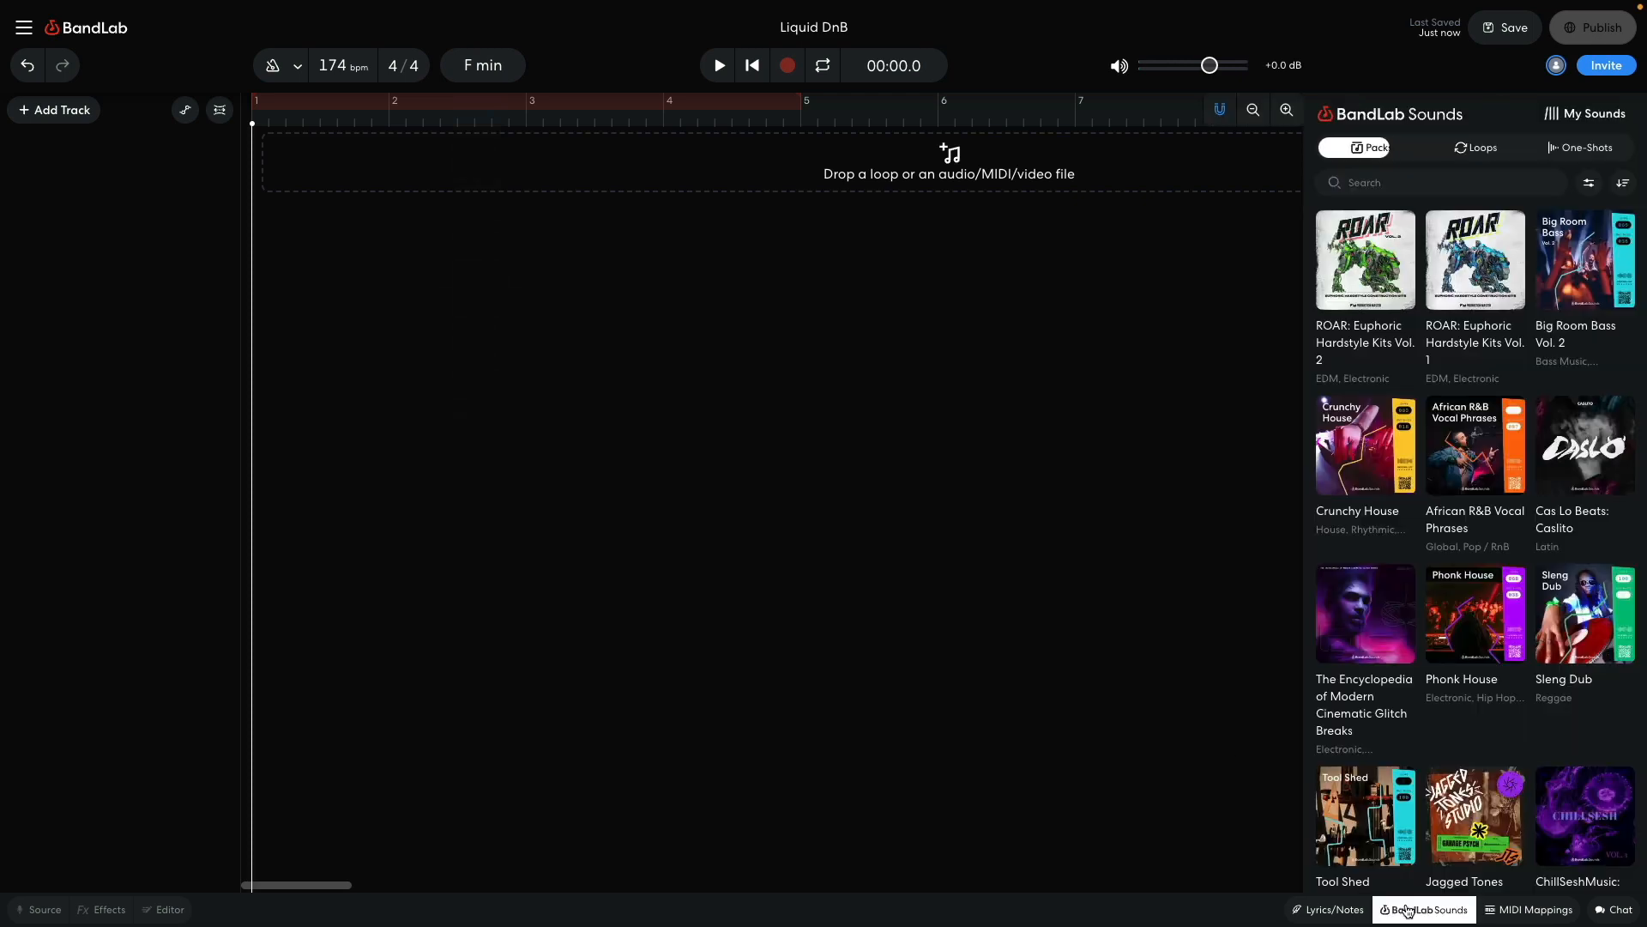
{"action": "left_click", "coordinate": [1309, 238]}
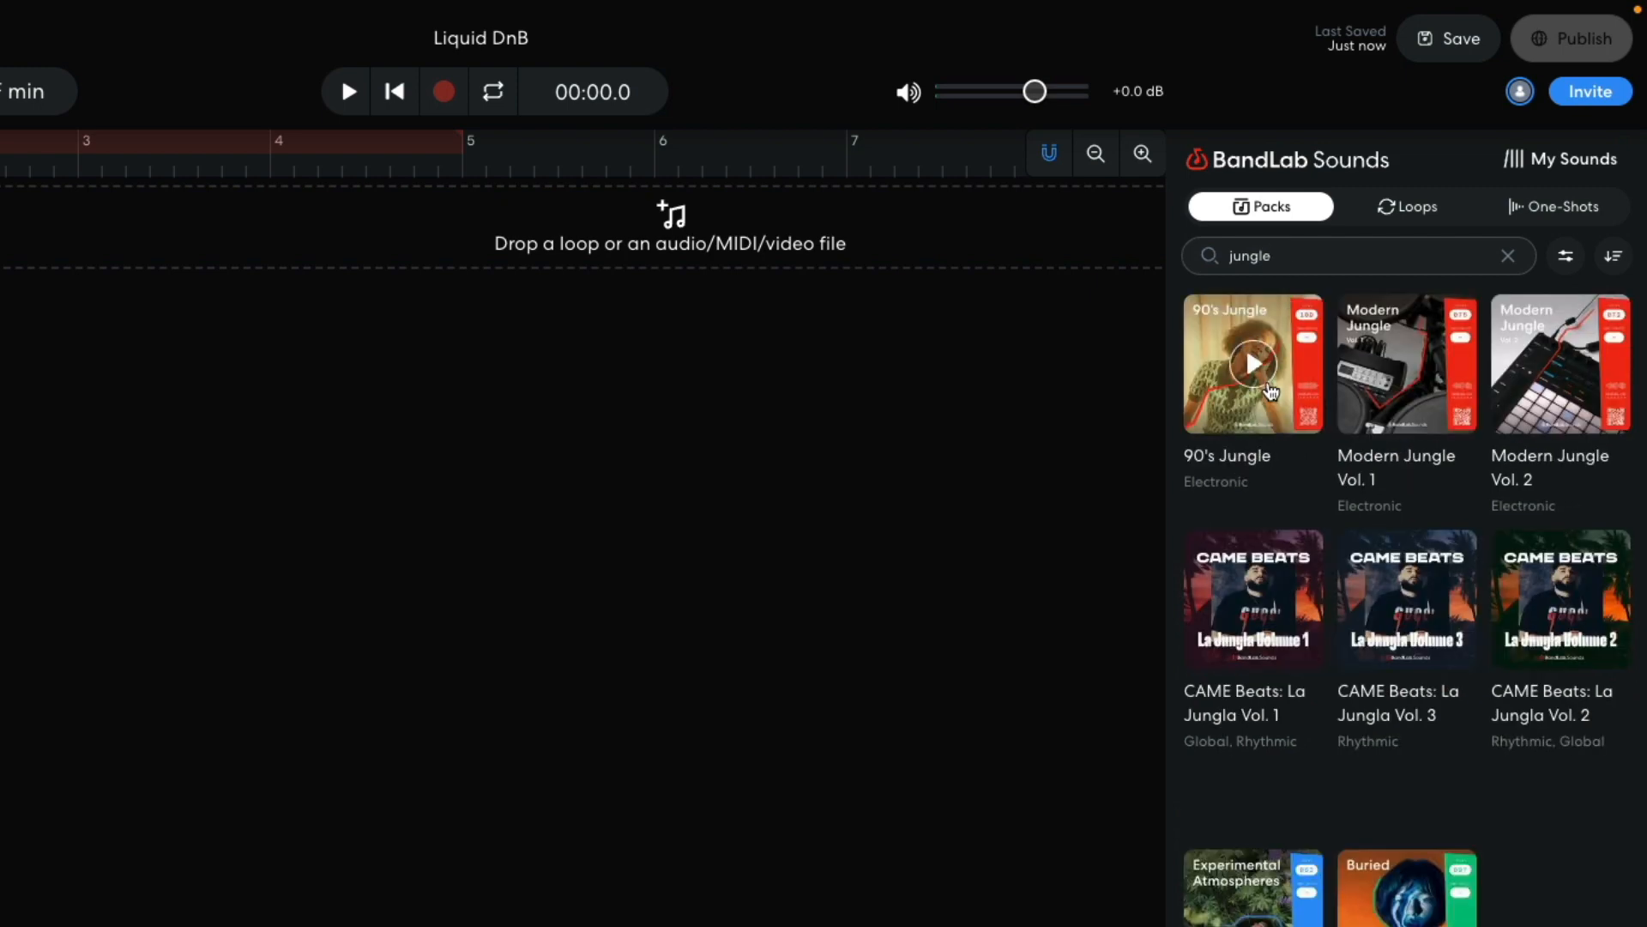
{"action": "left_click", "coordinate": [1240, 465]}
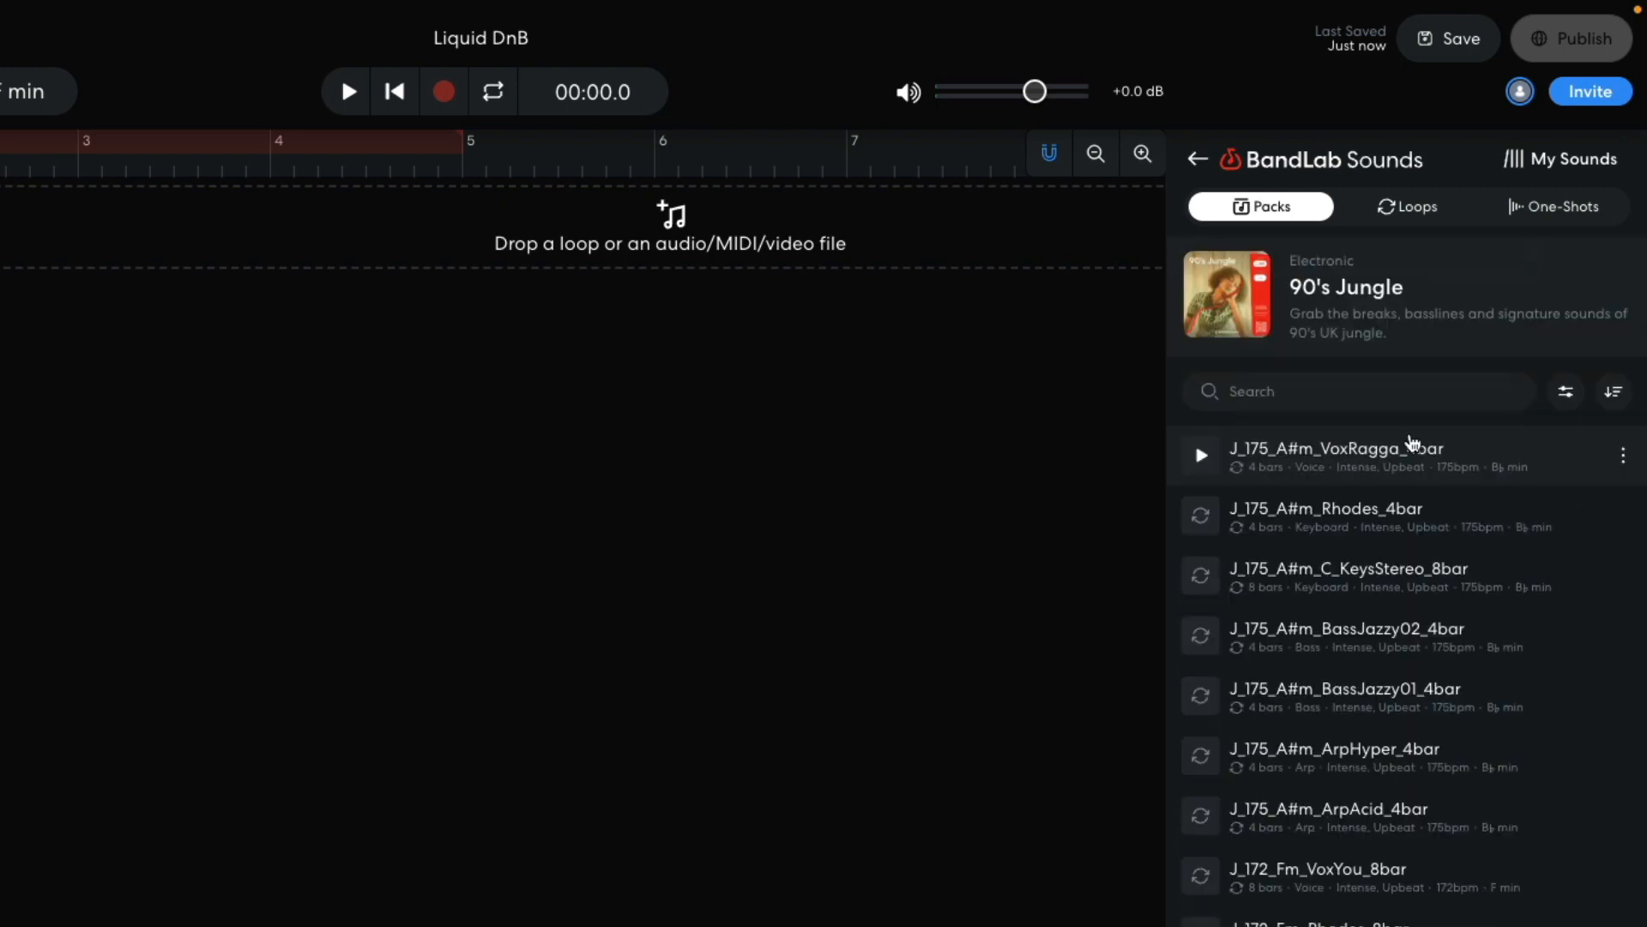
{"action": "left_click", "coordinate": [1566, 391]}
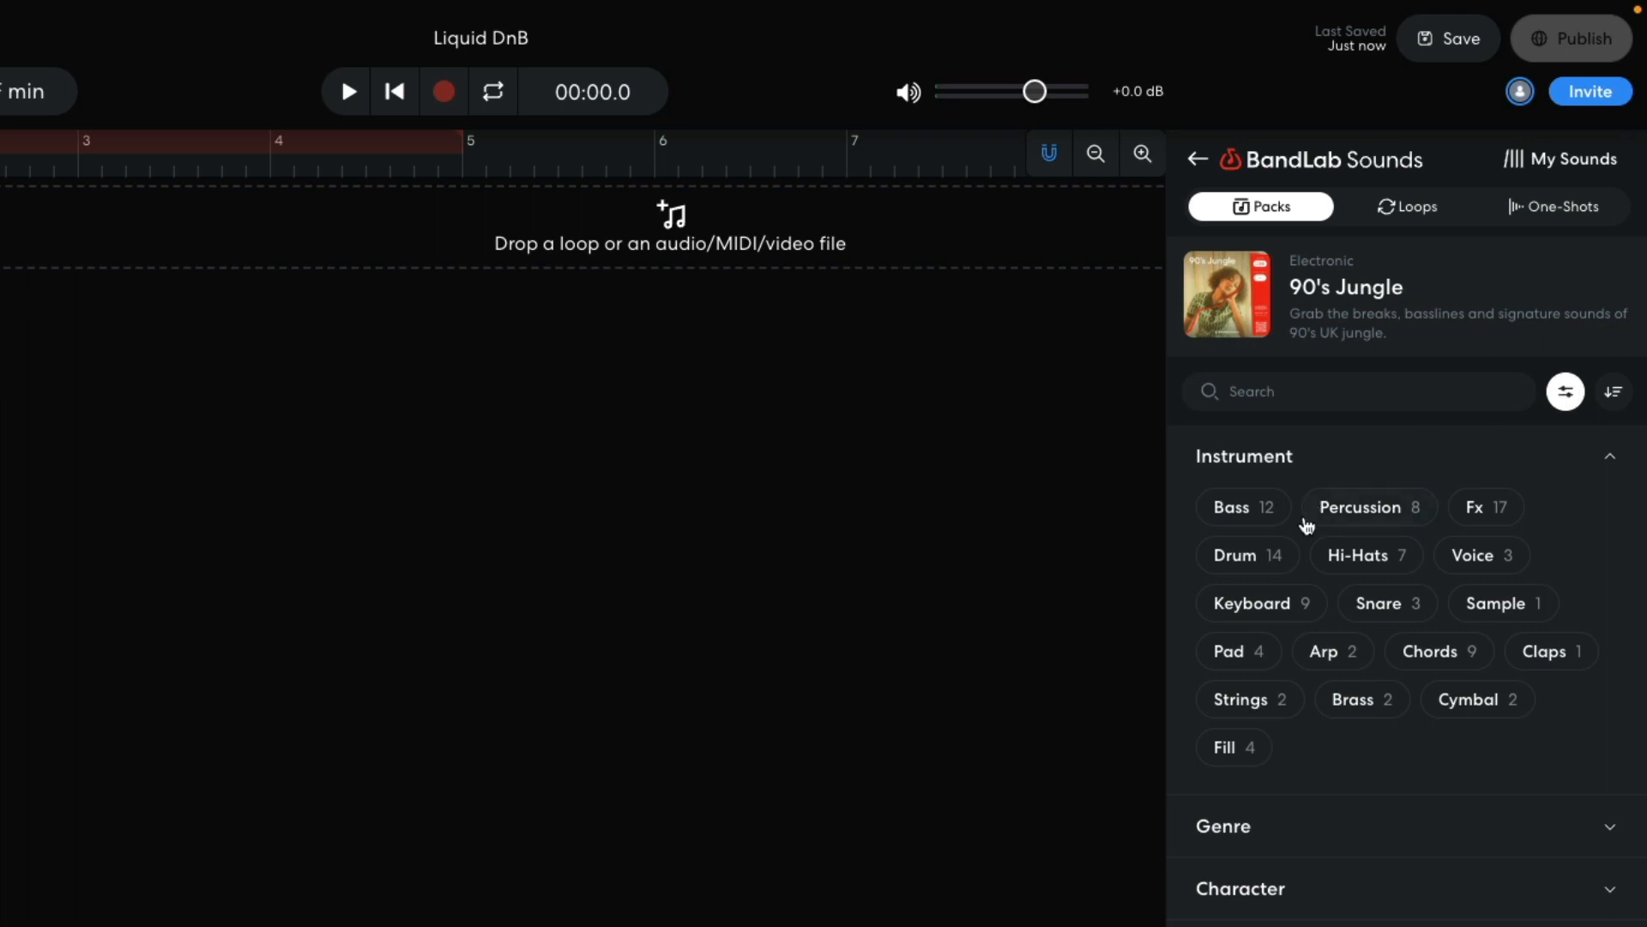
{"action": "left_click", "coordinate": [1272, 558]}
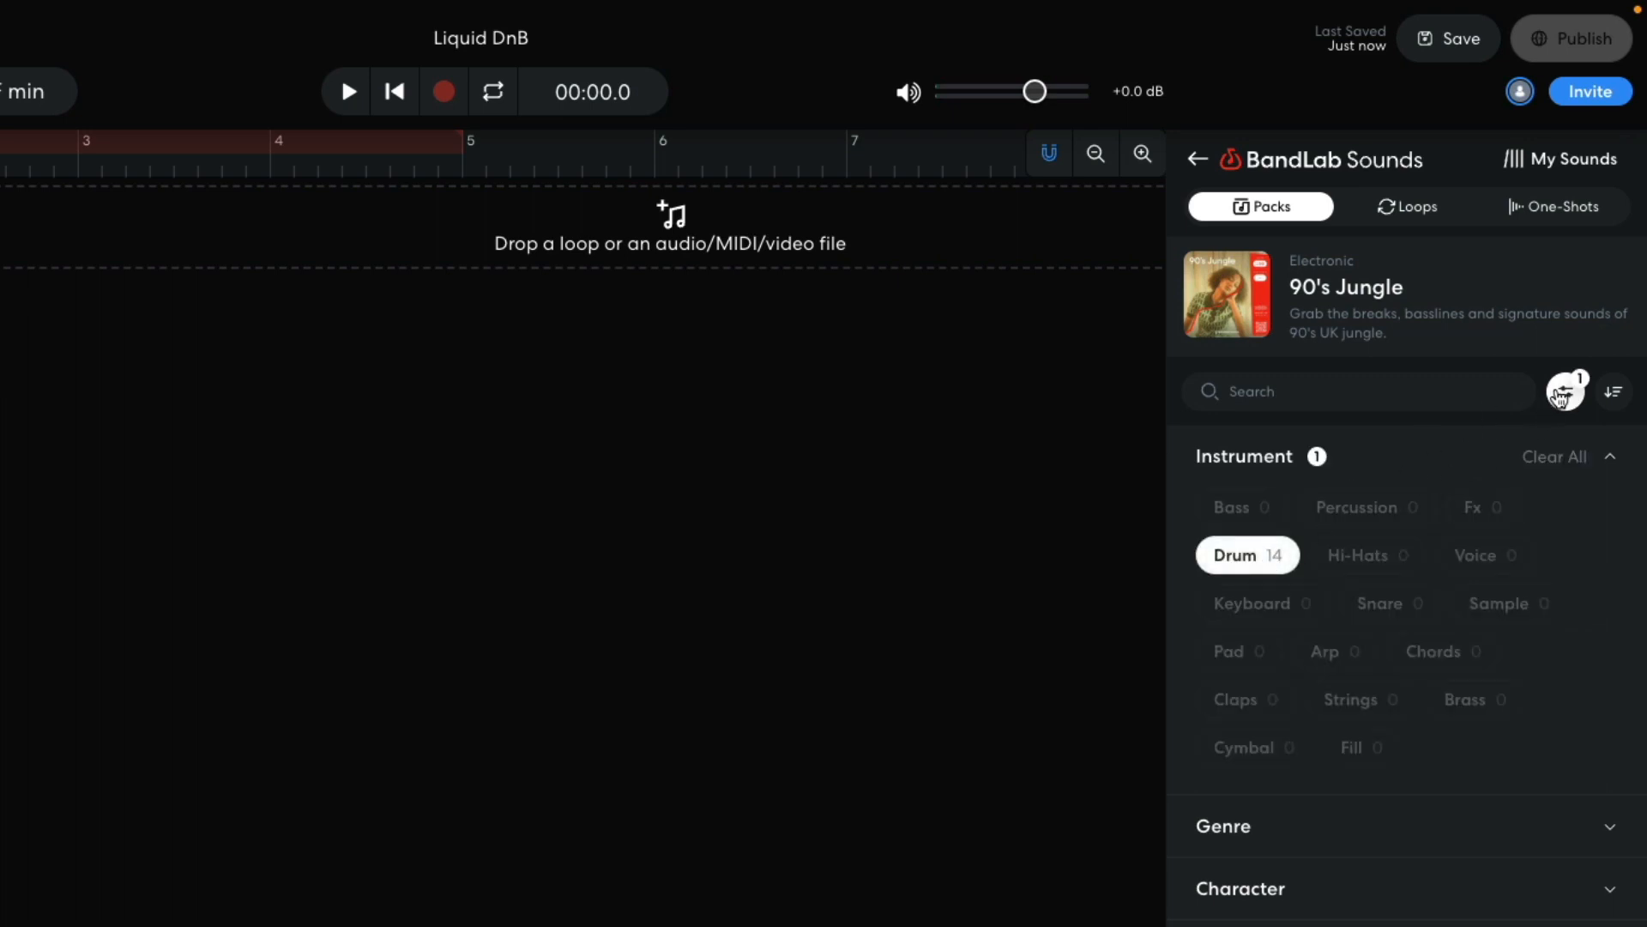
{"action": "left_click", "coordinate": [1563, 392]}
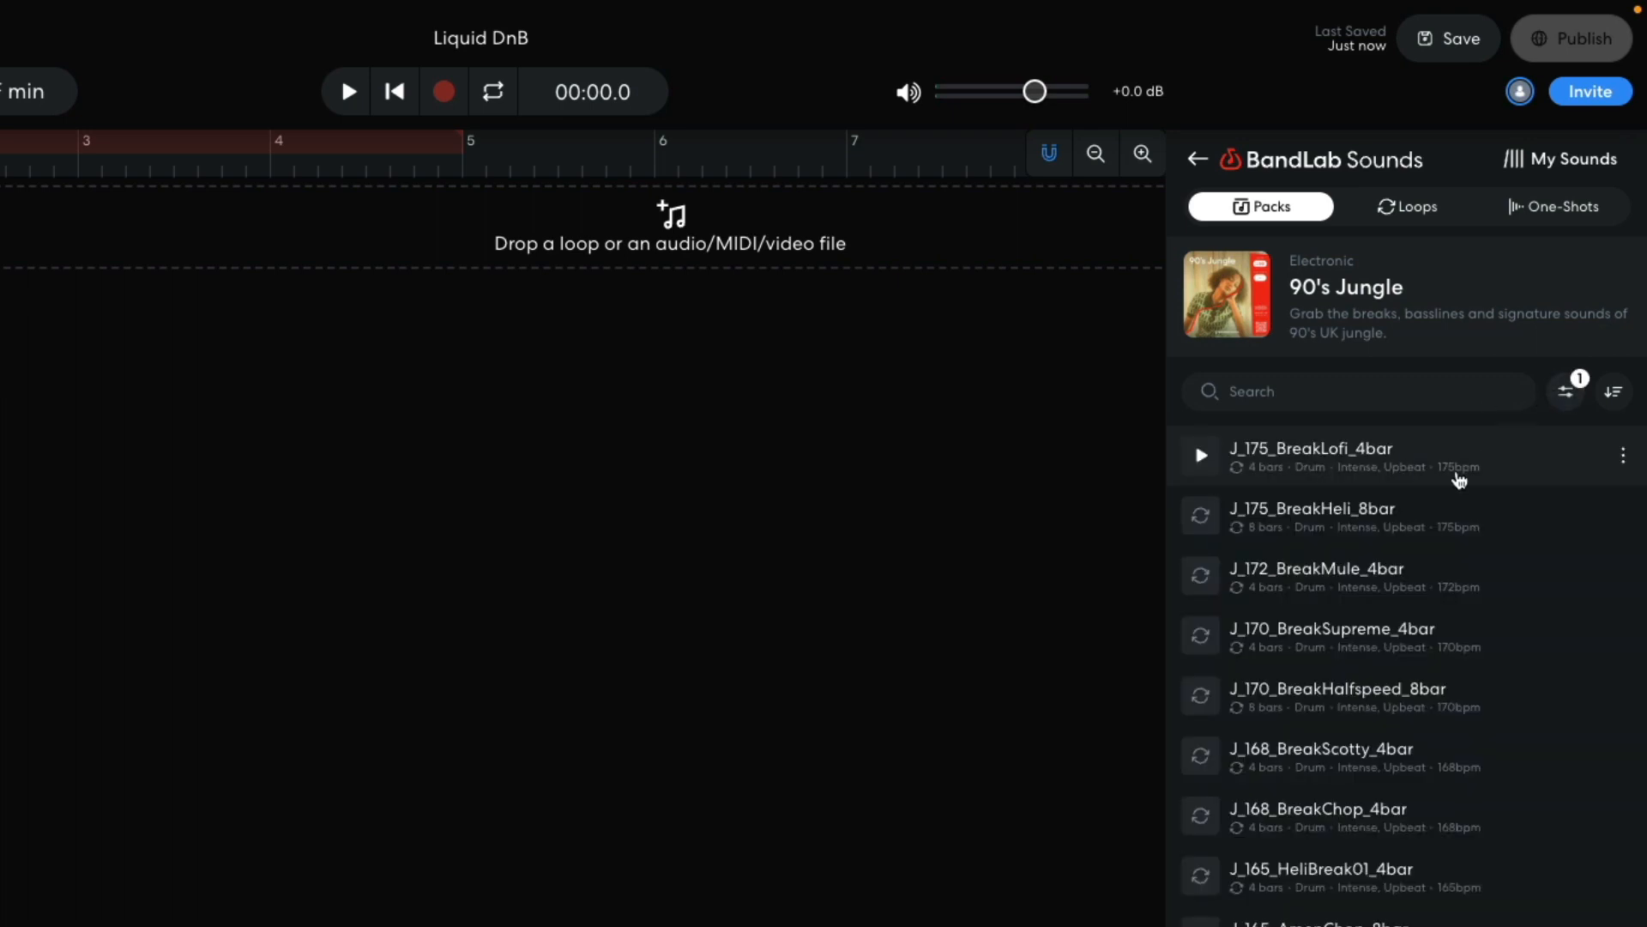
- Add the J_170_BreakSupreme_4bar loop to a new track starting at bar 1 and play it back
{"action": "left_click_drag", "start_coordinate": [1350, 629], "coordinate": [0, 382]}
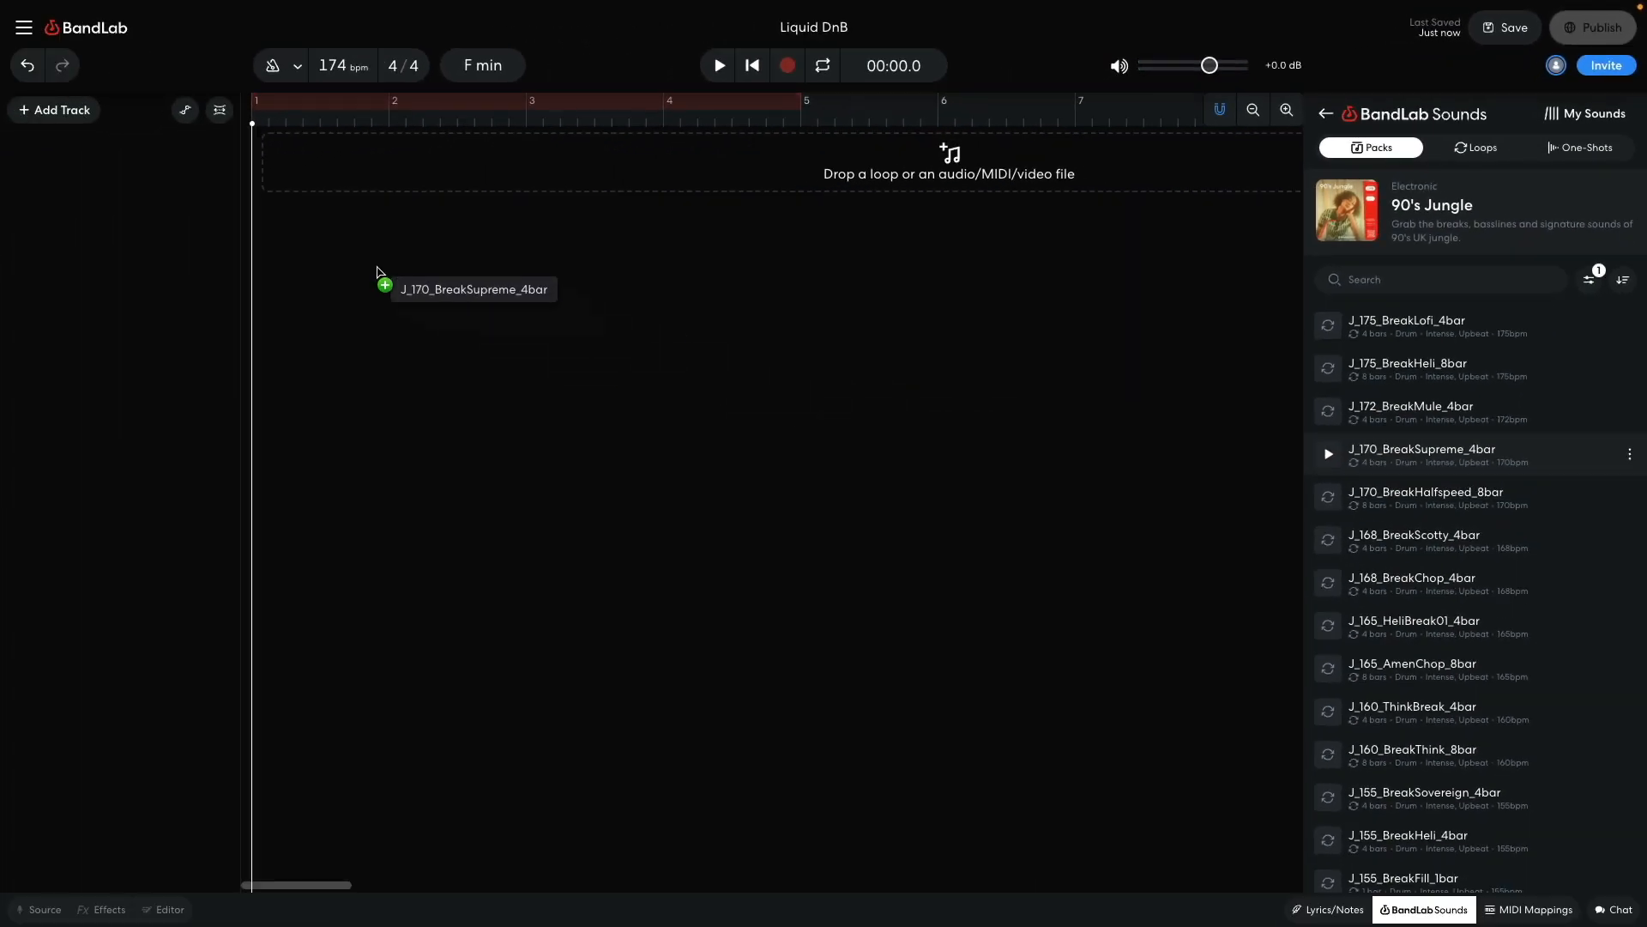
{"action": "left_click_drag", "start_coordinate": [378, 273], "coordinate": [271, 158]}
{"action": "left_click", "coordinate": [313, 340]}
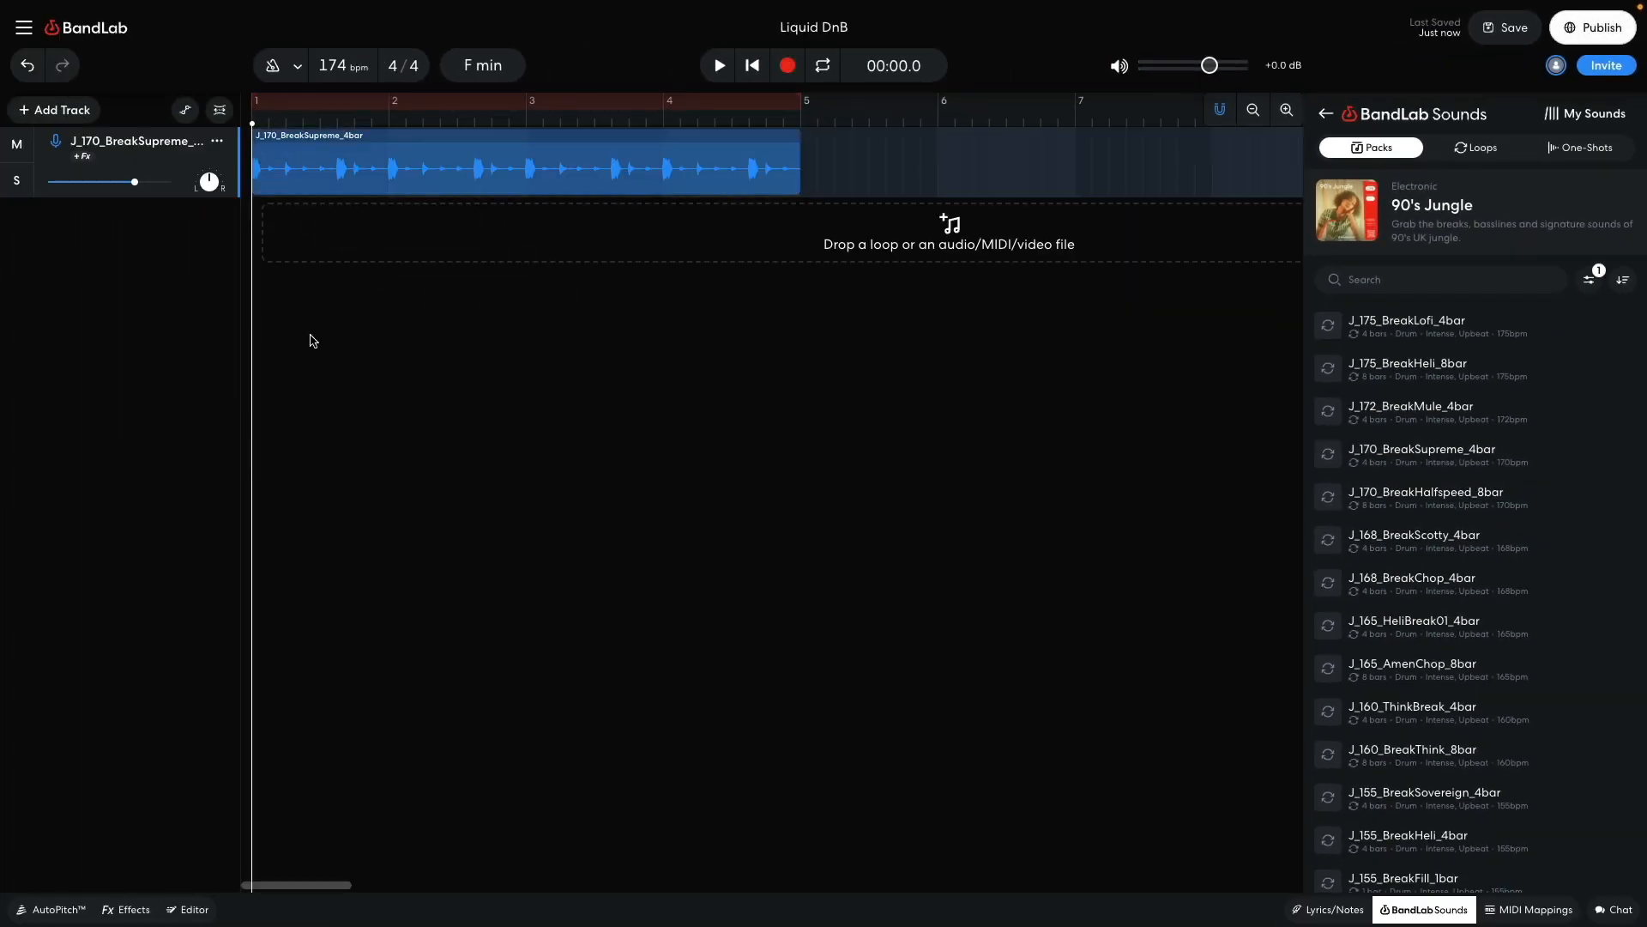
{"action": "key", "text": "space"}
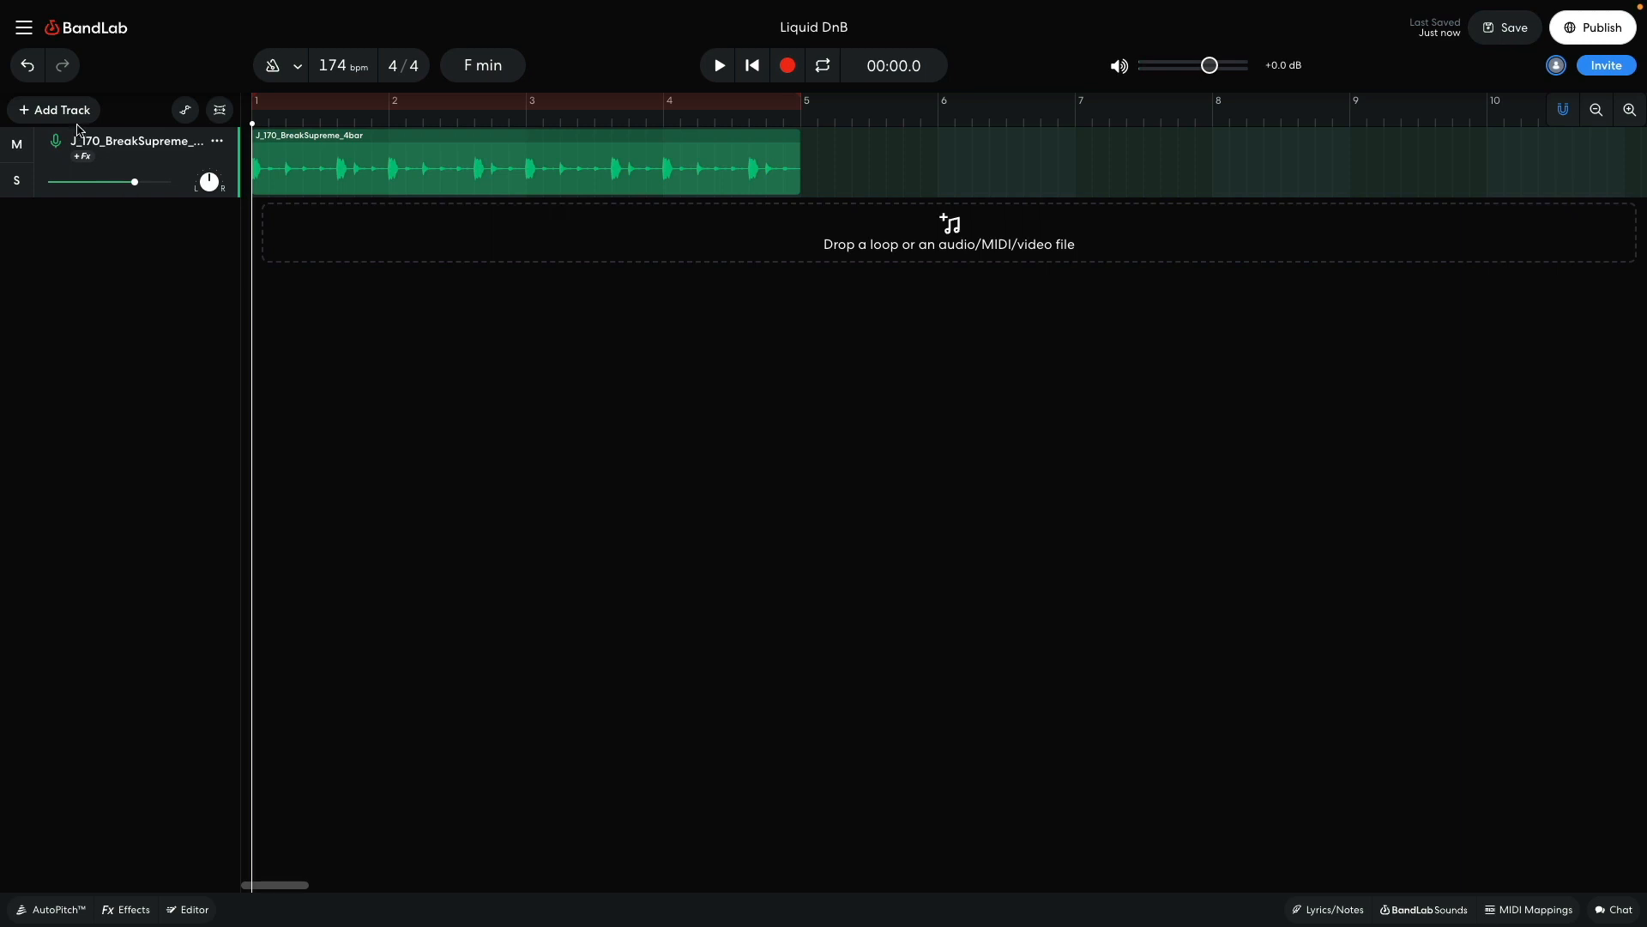
- Add an instrument track using the Boom Bap Classic drum pads and lower the track's volume
{"action": "left_click", "coordinate": [62, 109]}
{"action": "left_click", "coordinate": [99, 259]}
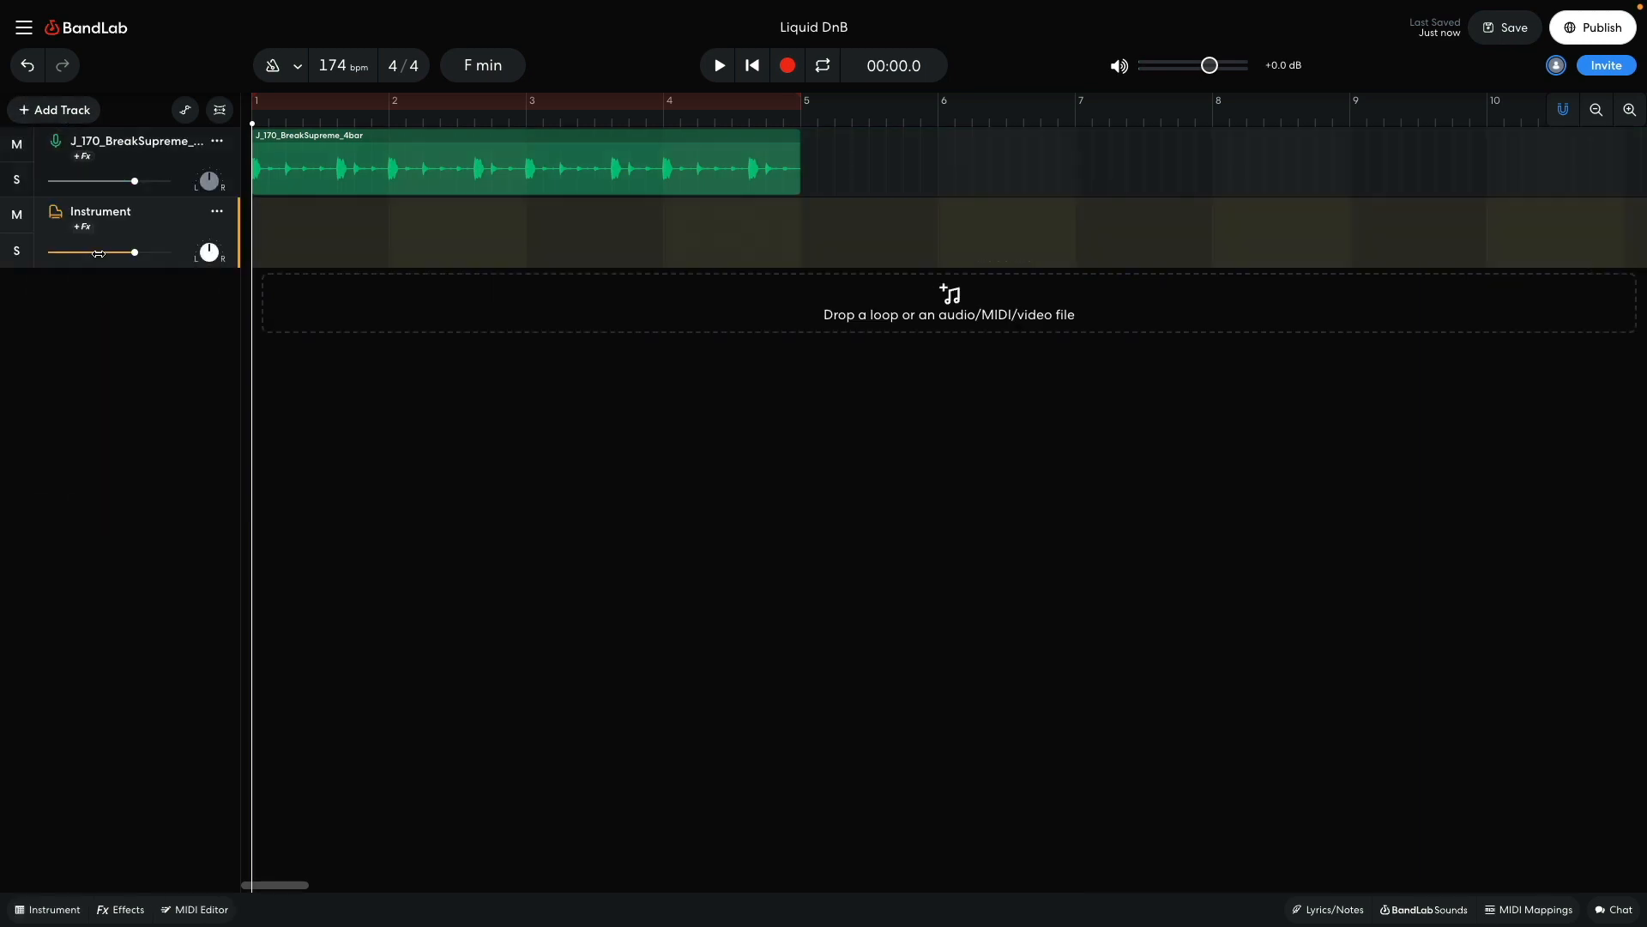
{"action": "left_click", "coordinate": [43, 908]}
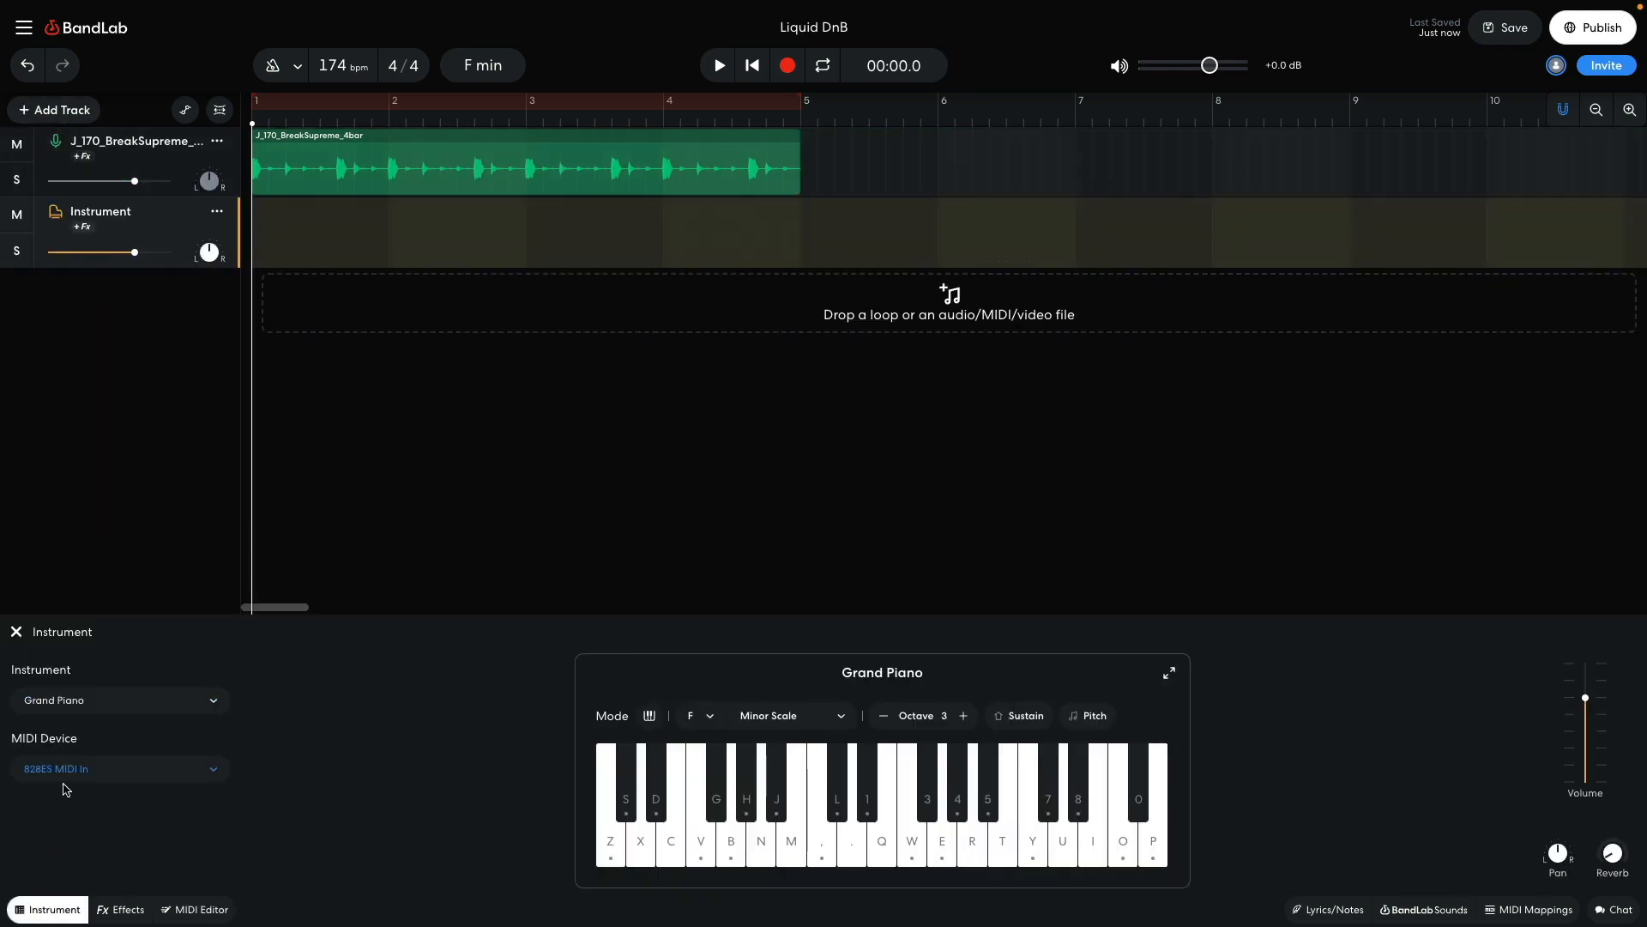
{"action": "left_click", "coordinate": [79, 703]}
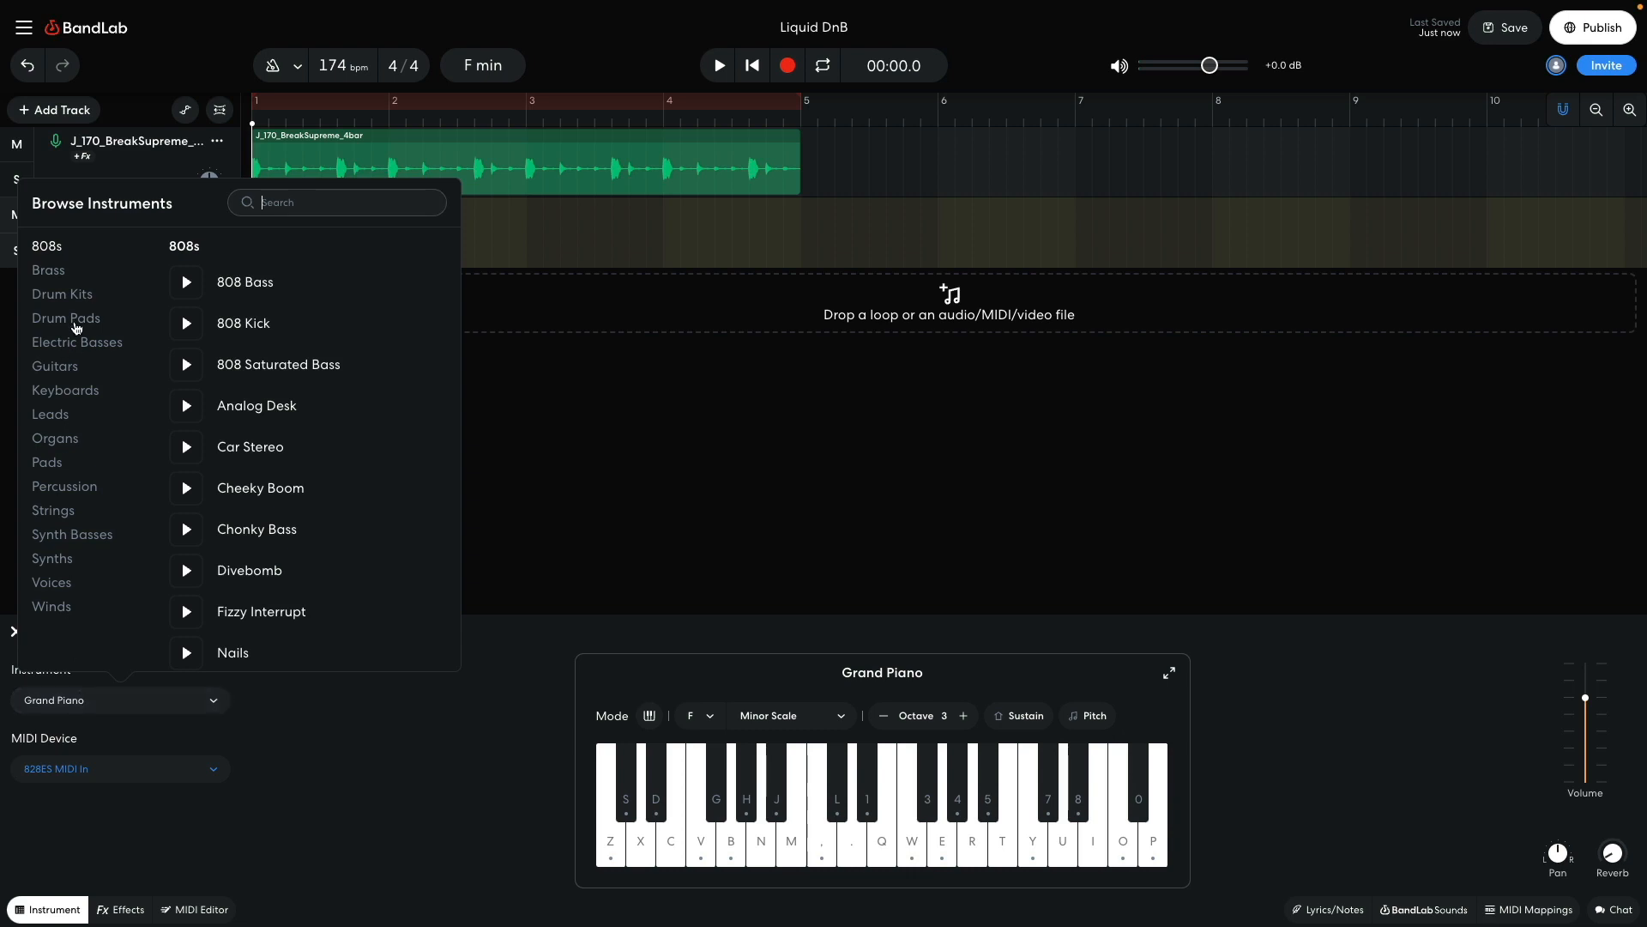
{"action": "left_click", "coordinate": [76, 320]}
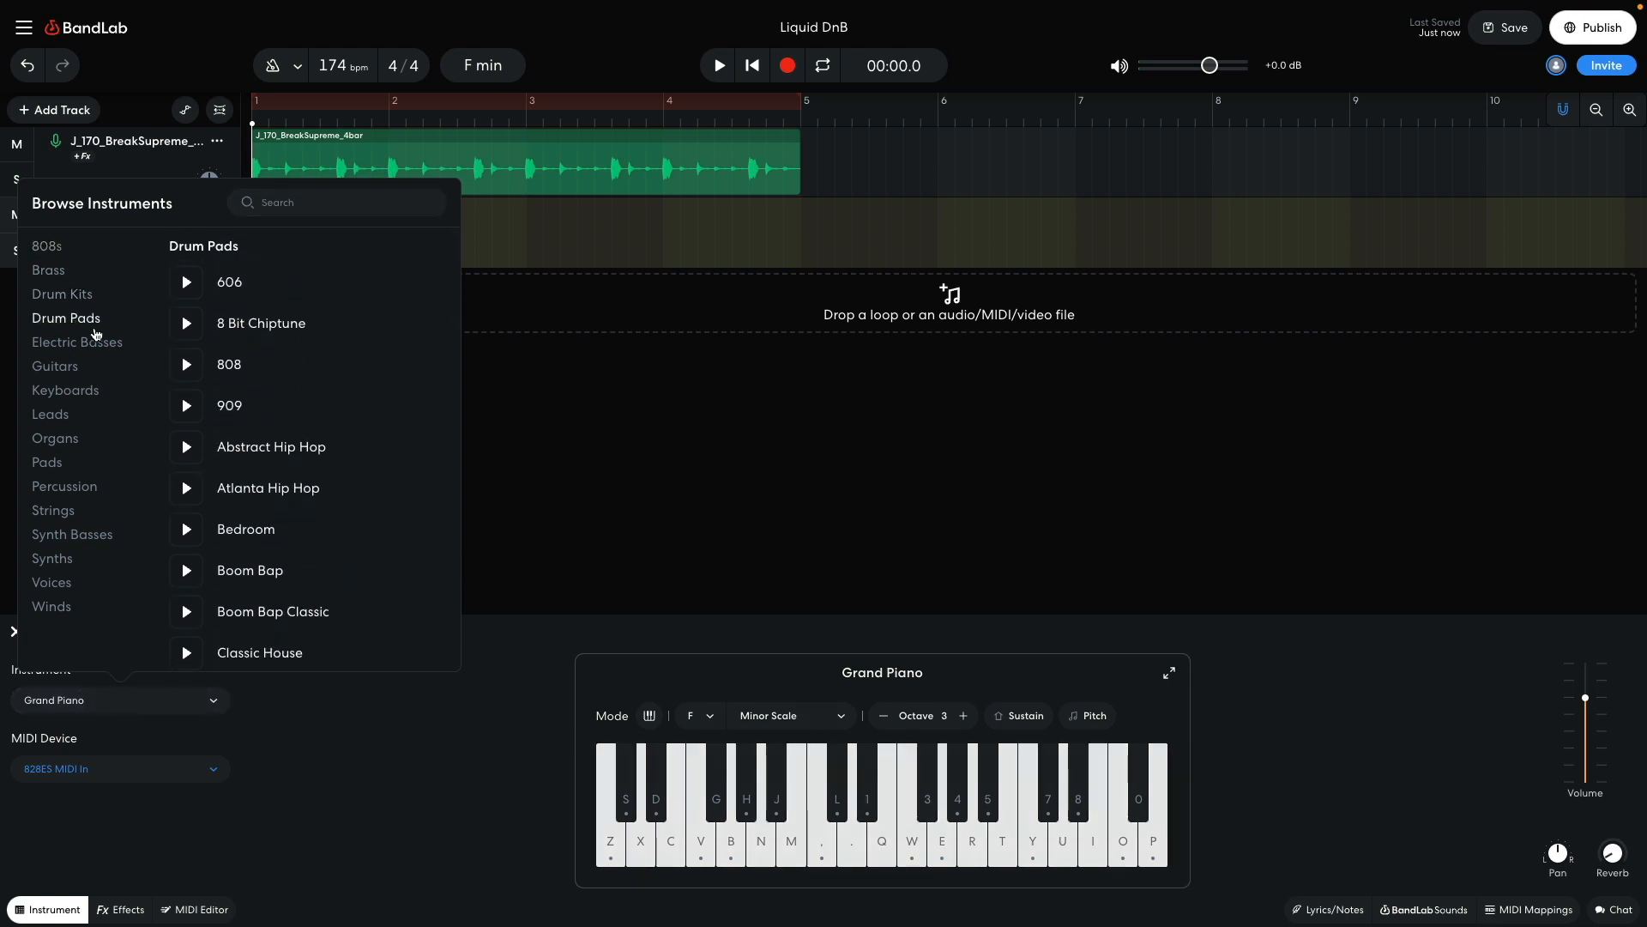
{"action": "left_click", "coordinate": [279, 619]}
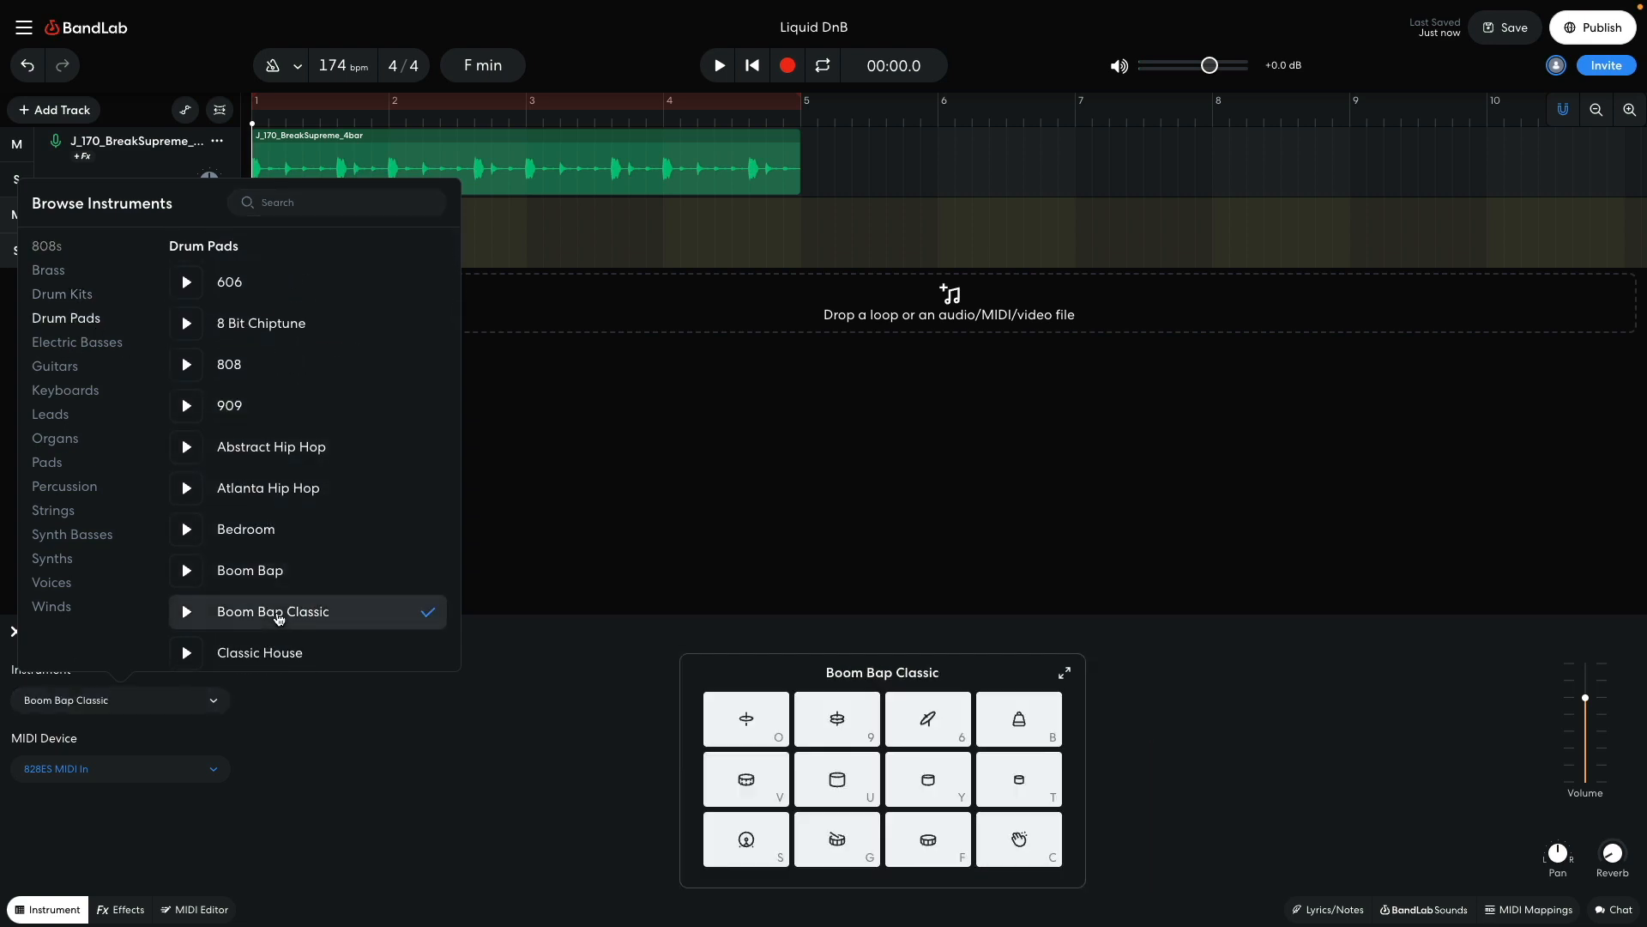
{"action": "left_click", "coordinate": [566, 496]}
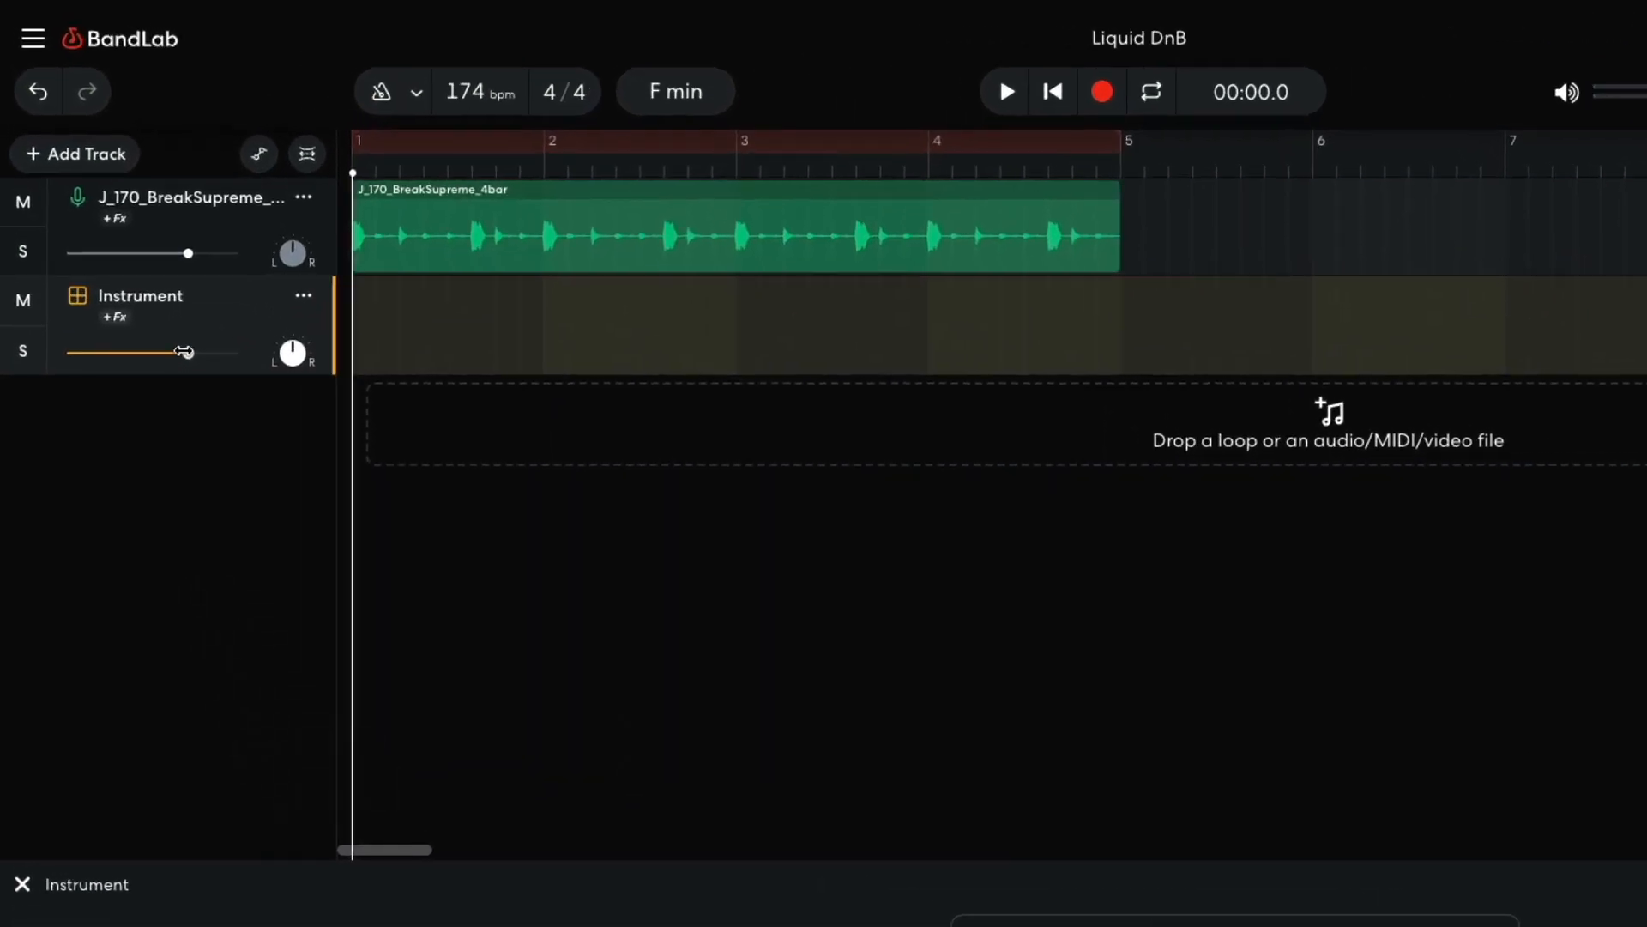
{"action": "left_click_drag", "start_coordinate": [125, 250], "coordinate": [119, 254]}
{"action": "left_click_drag", "start_coordinate": [175, 352], "coordinate": [126, 352]}
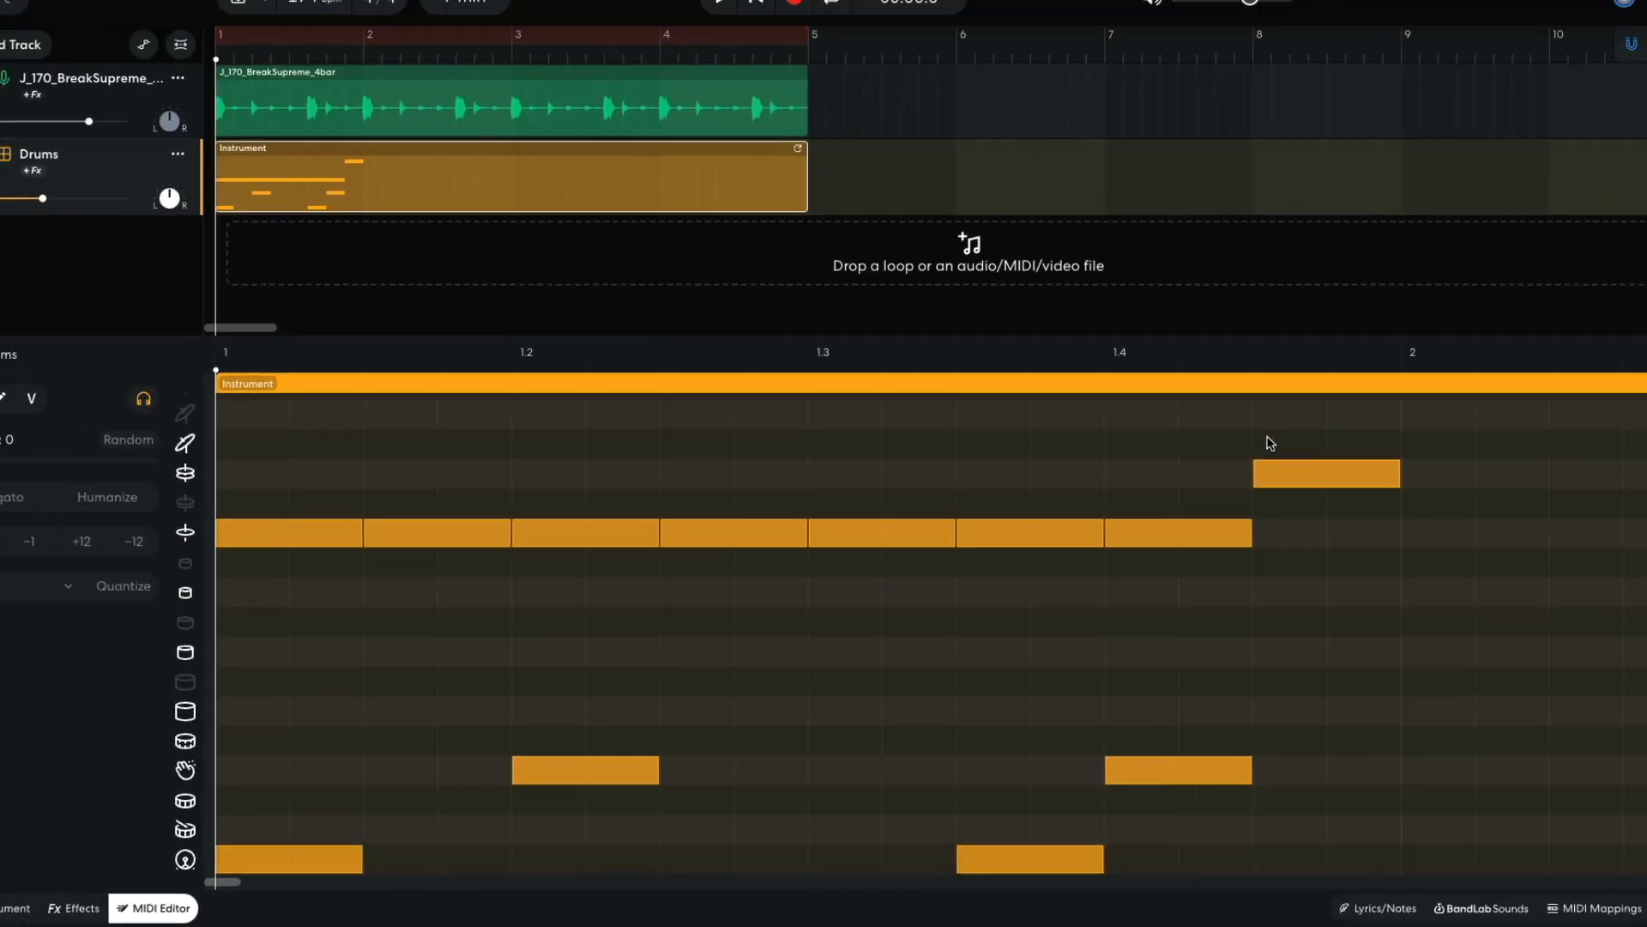
- Repeat the one-bar drum pattern across bars 2 to 4 of the Drums region and play it back
{"action": "key", "text": "space"}
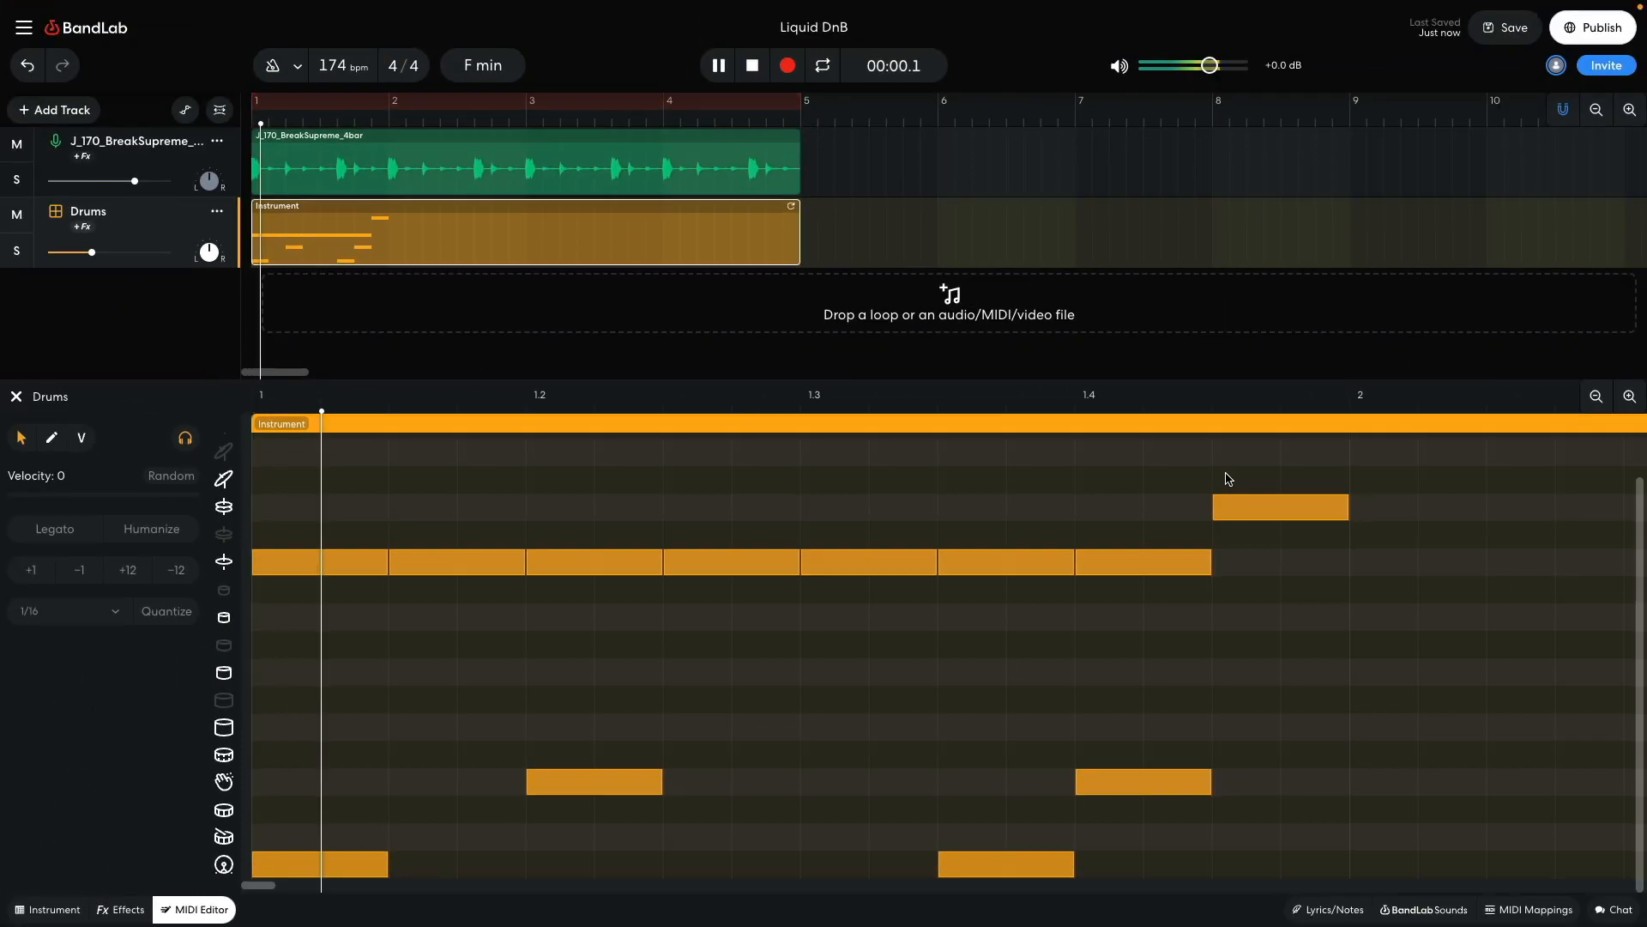
{"action": "key", "text": "space"}
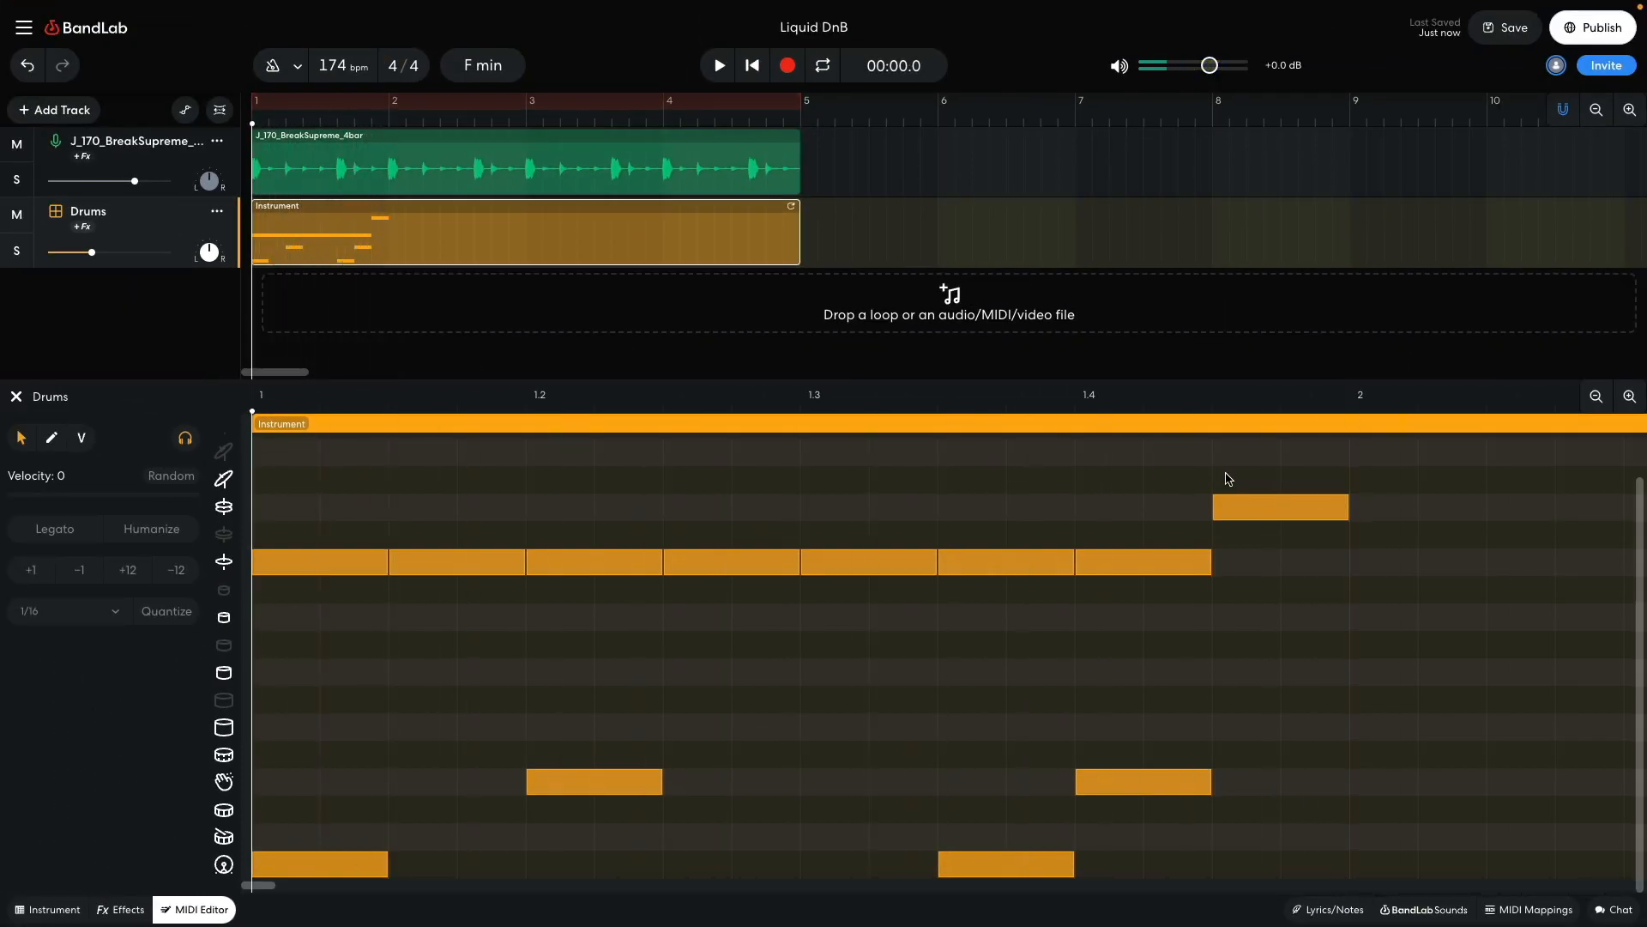
{"action": "scroll", "coordinate": [816, 570], "scroll_direction": "down", "scroll_amount": 4}
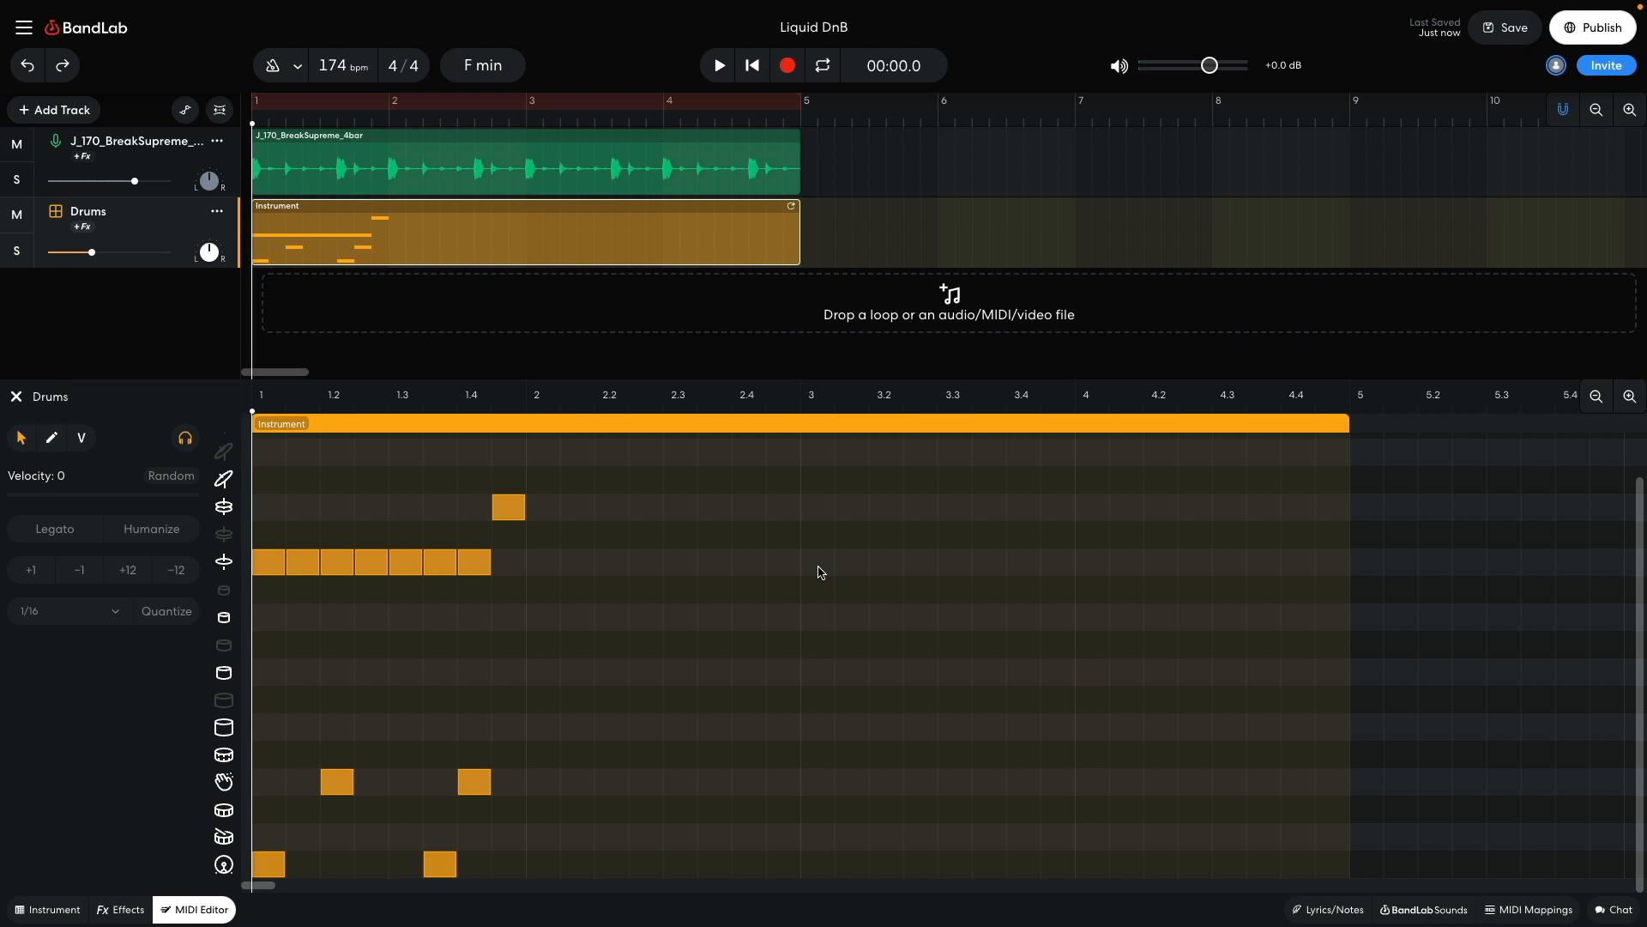
{"action": "left_click_drag", "start_coordinate": [719, 466], "coordinate": [1080, 873]}
{"action": "key", "text": "space"}
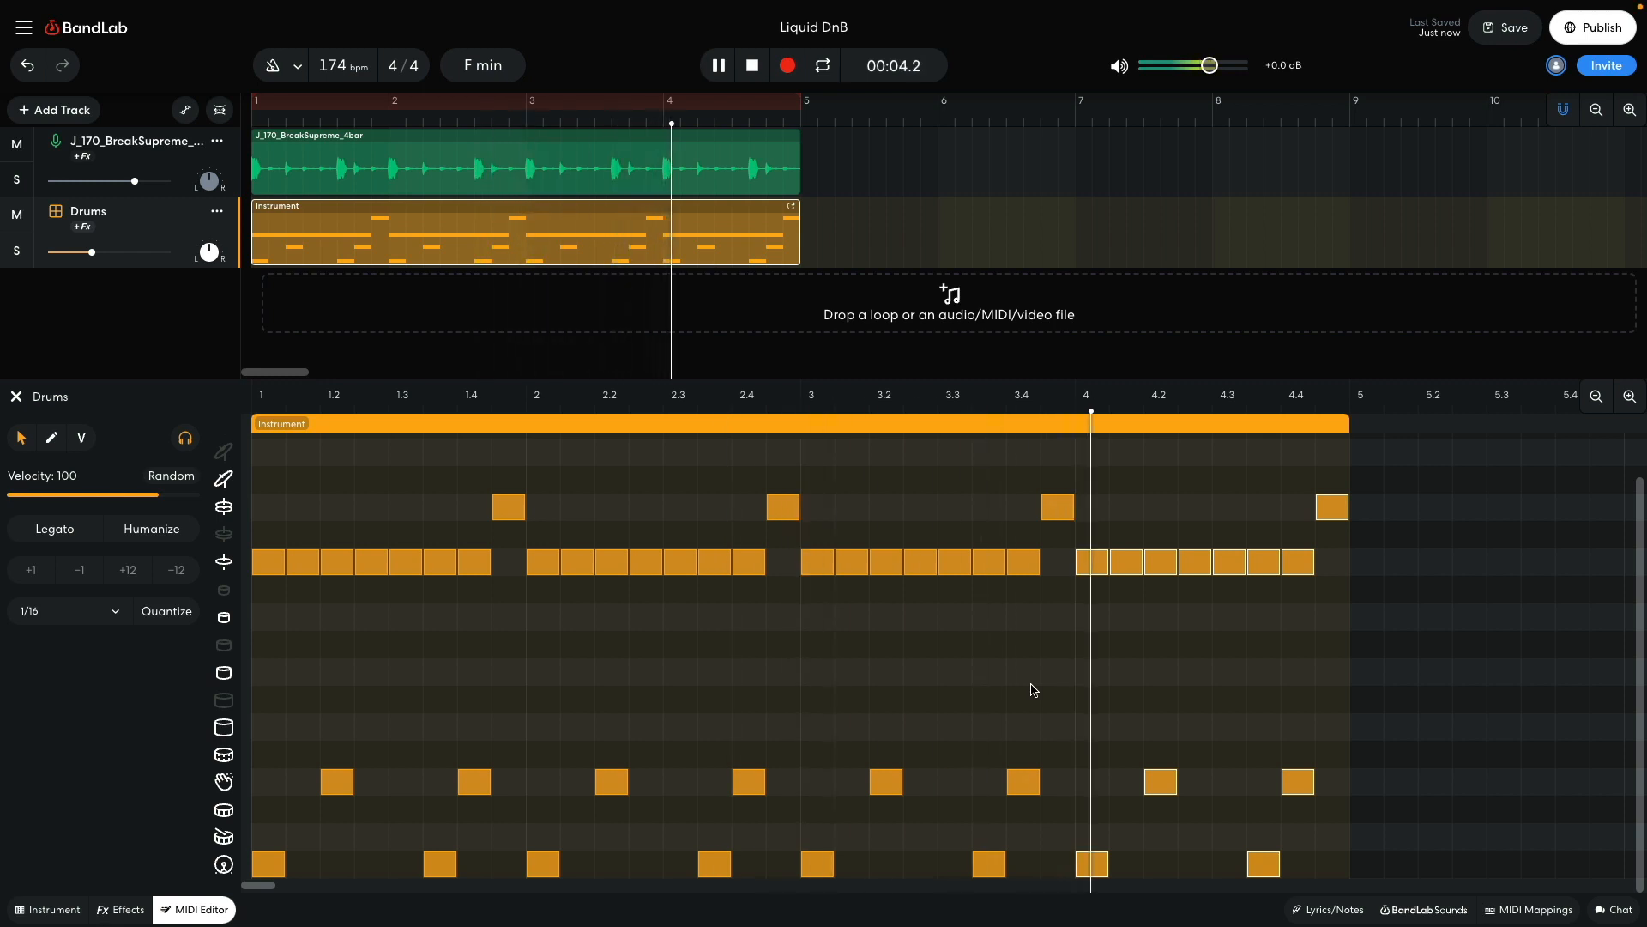
{"action": "key", "text": "space"}
{"action": "key", "text": "e"}
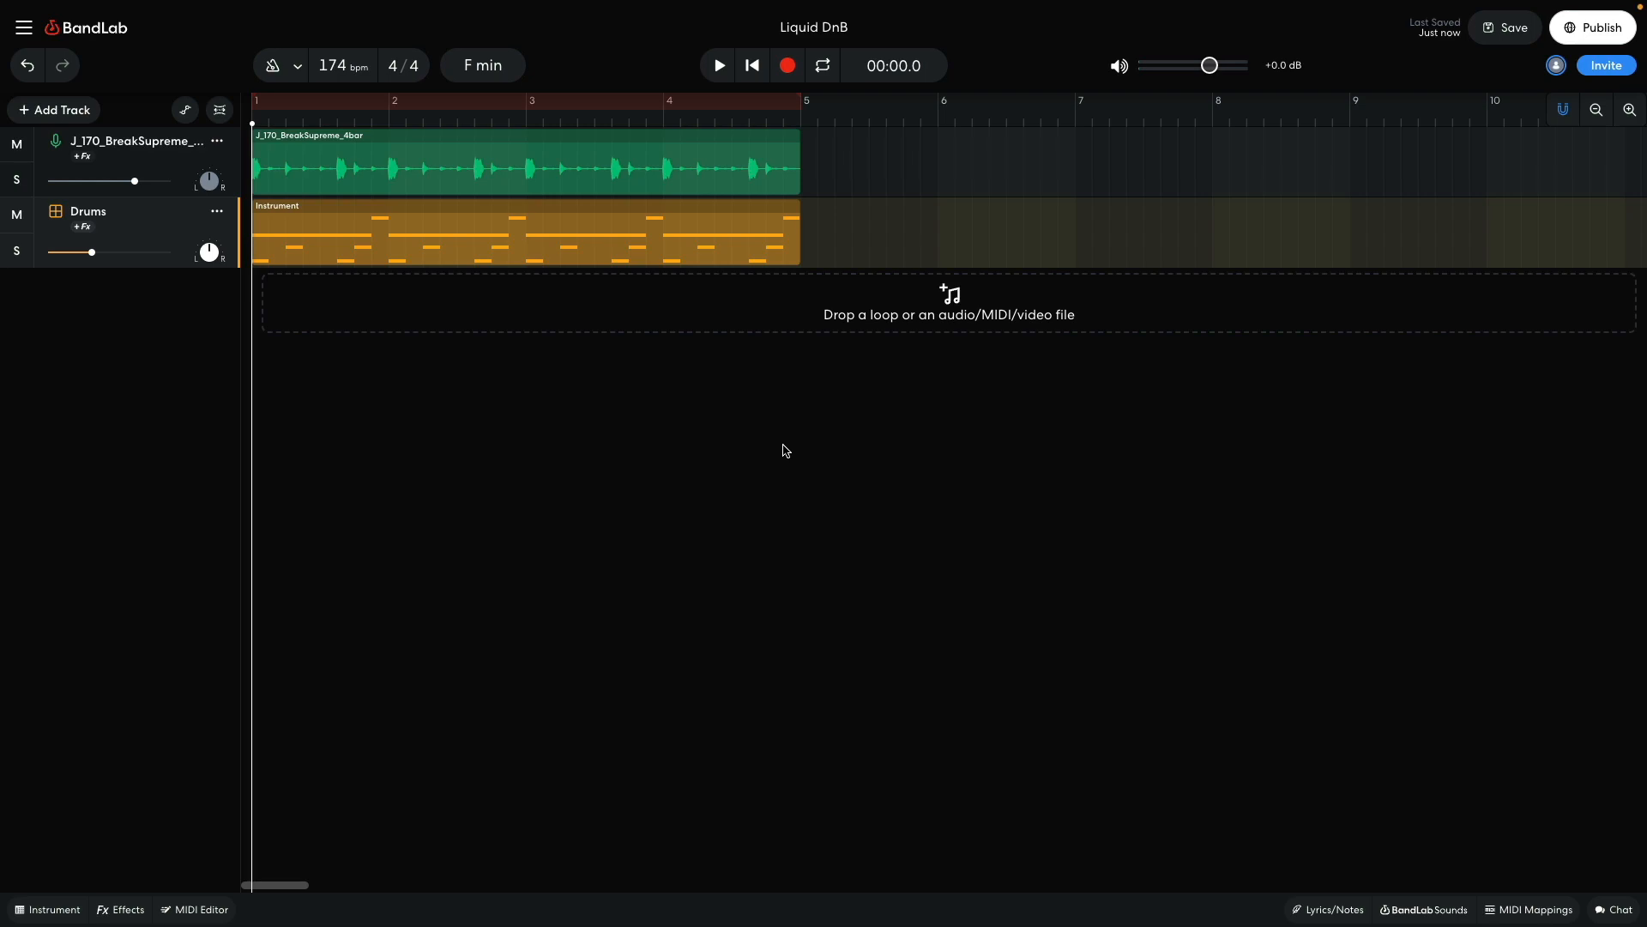
- Filter the BandLab Sounds loops to the Voice instrument and the Electronic genre
{"action": "left_click", "coordinate": [1424, 909]}
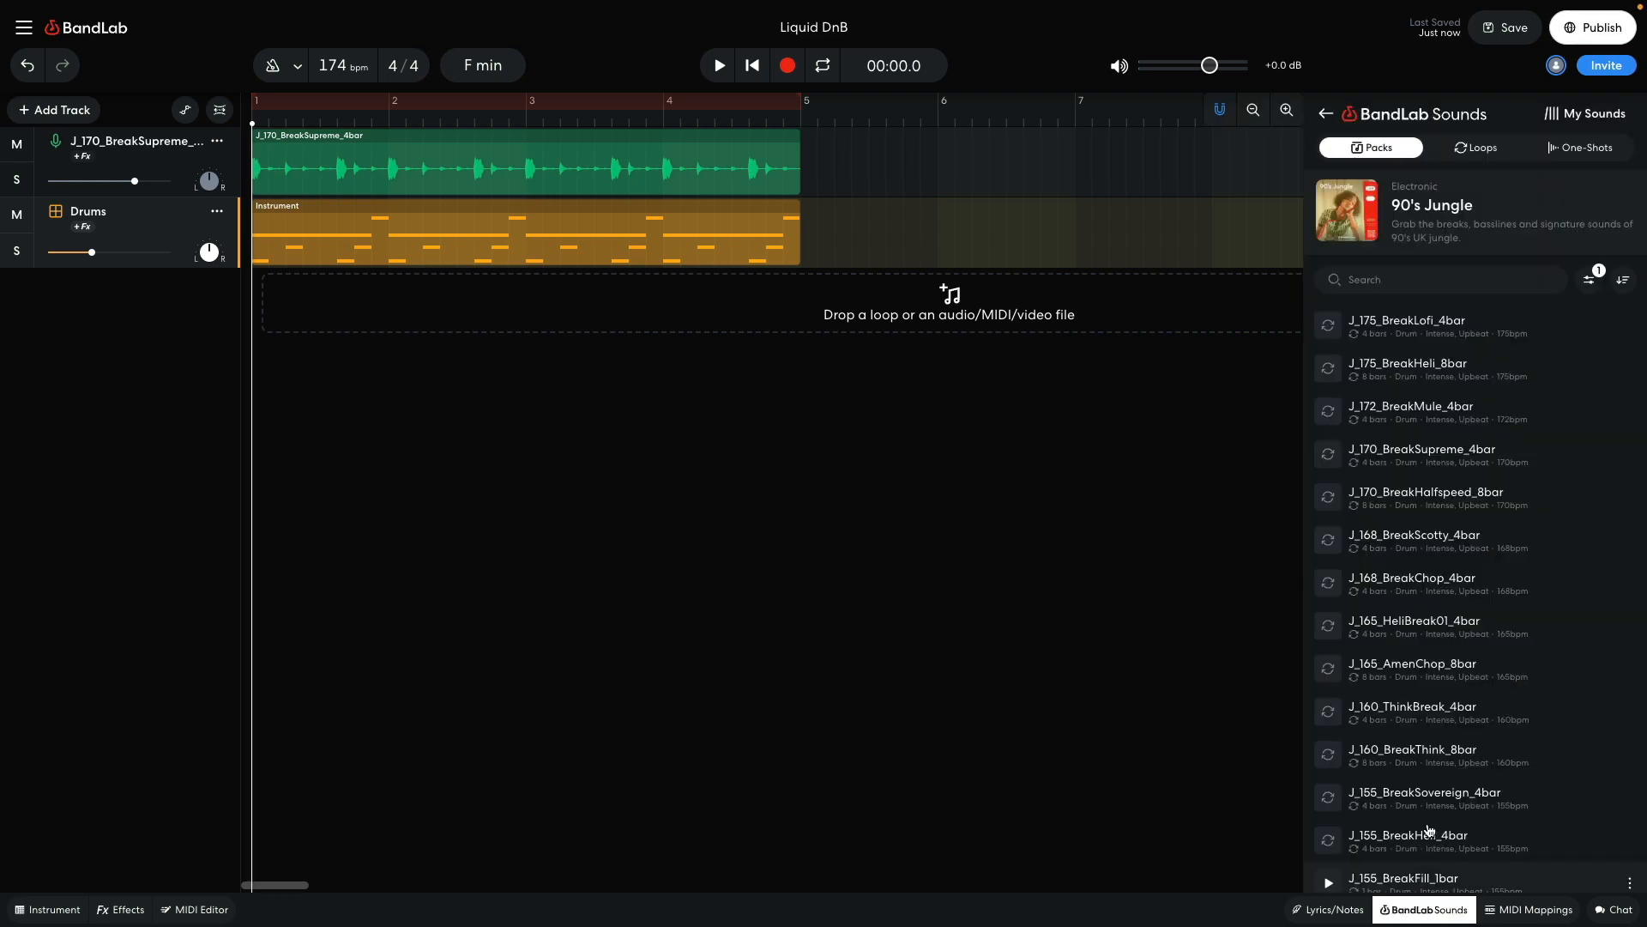
{"action": "left_click", "coordinate": [1405, 211]}
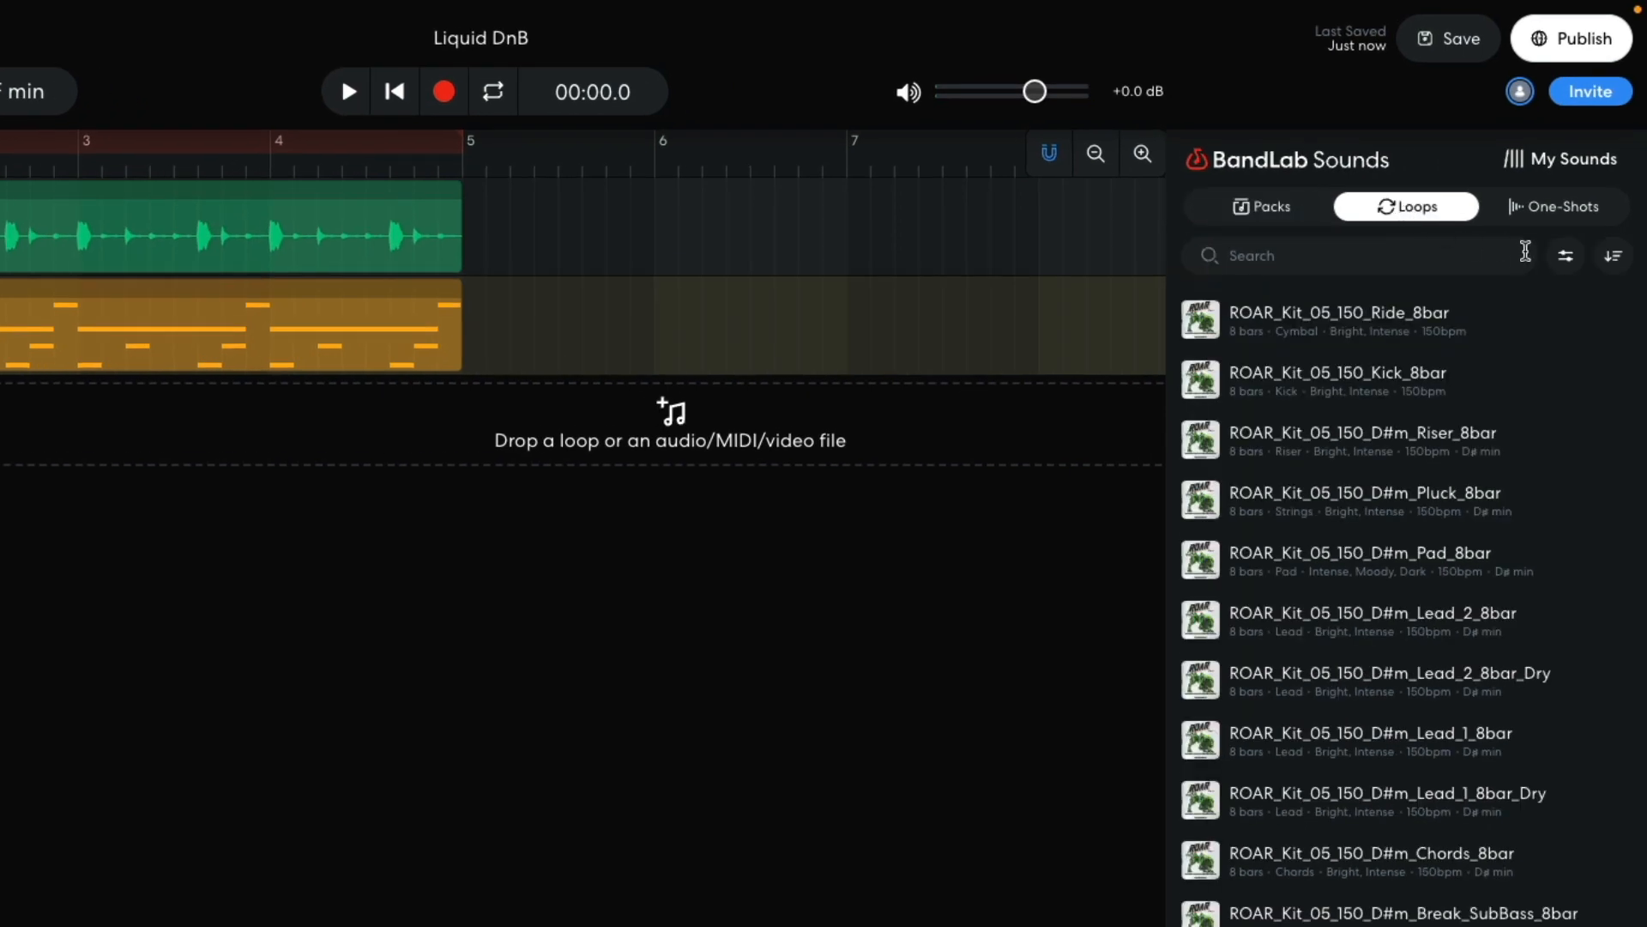
{"action": "left_click", "coordinate": [1565, 257]}
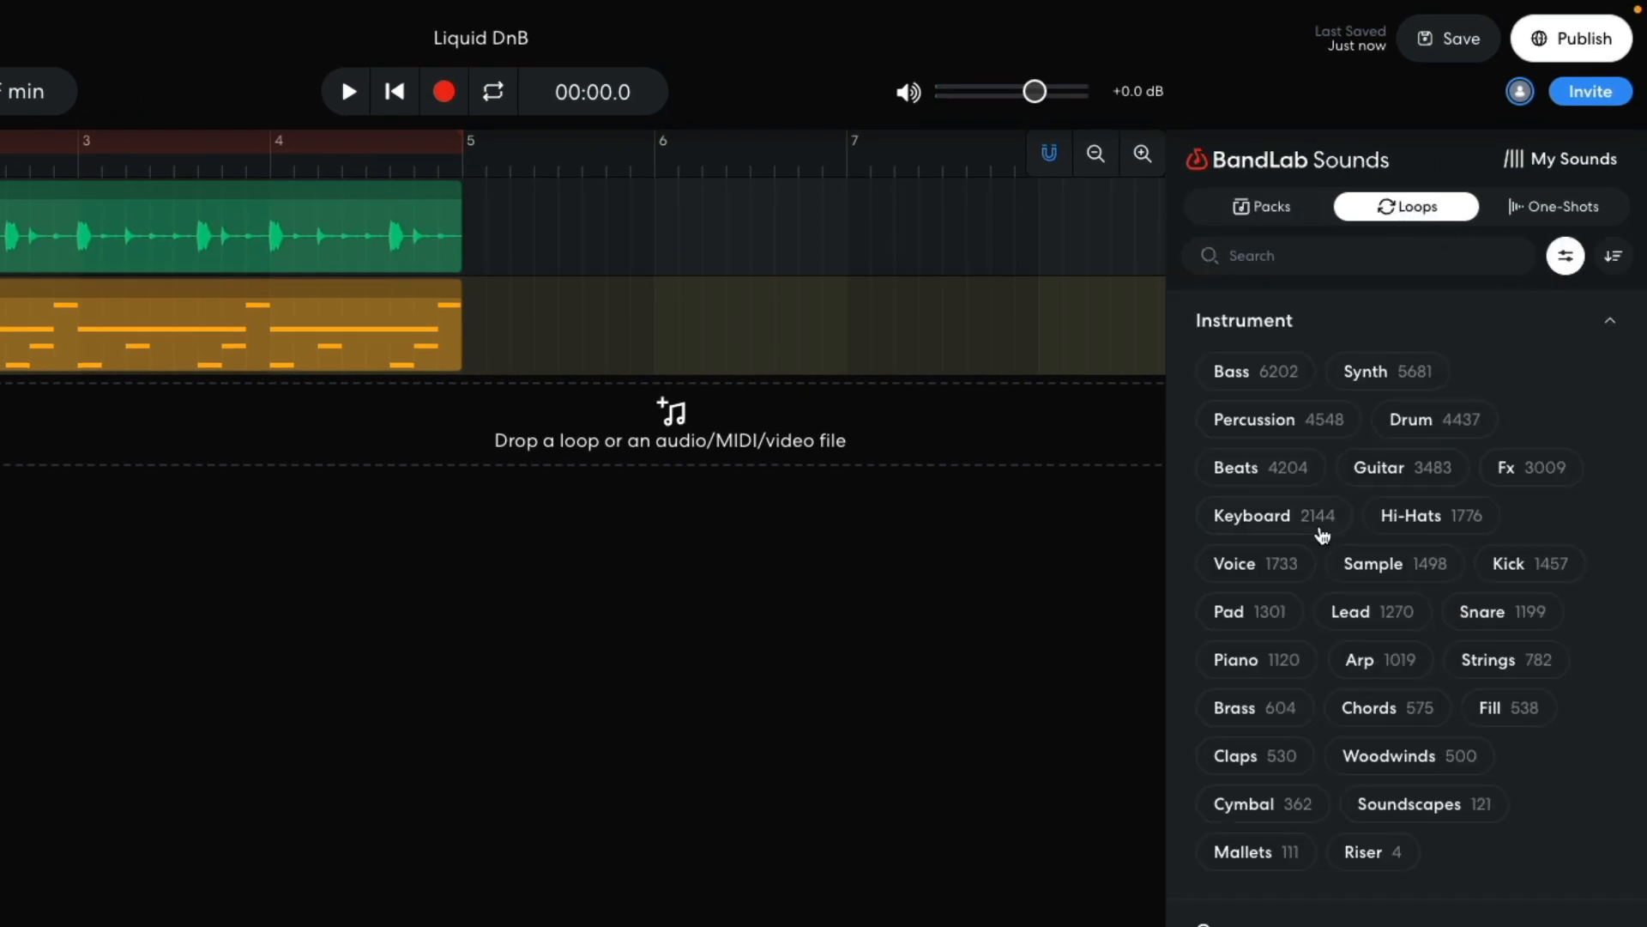
{"action": "left_click", "coordinate": [1291, 564]}
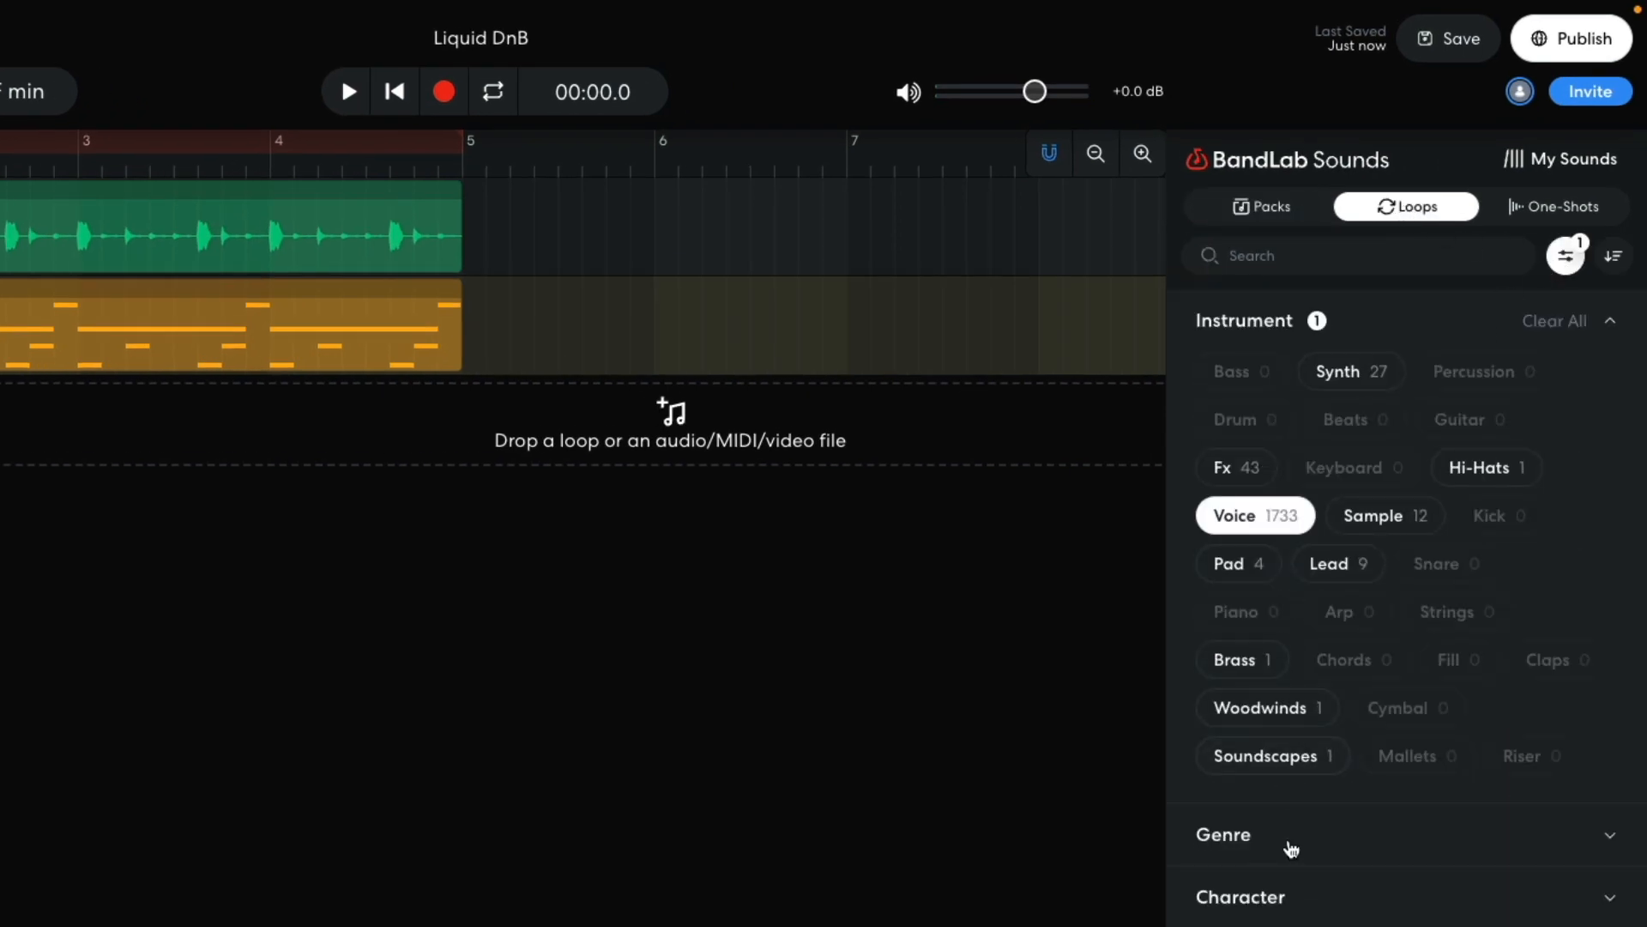
{"action": "left_click", "coordinate": [1291, 848]}
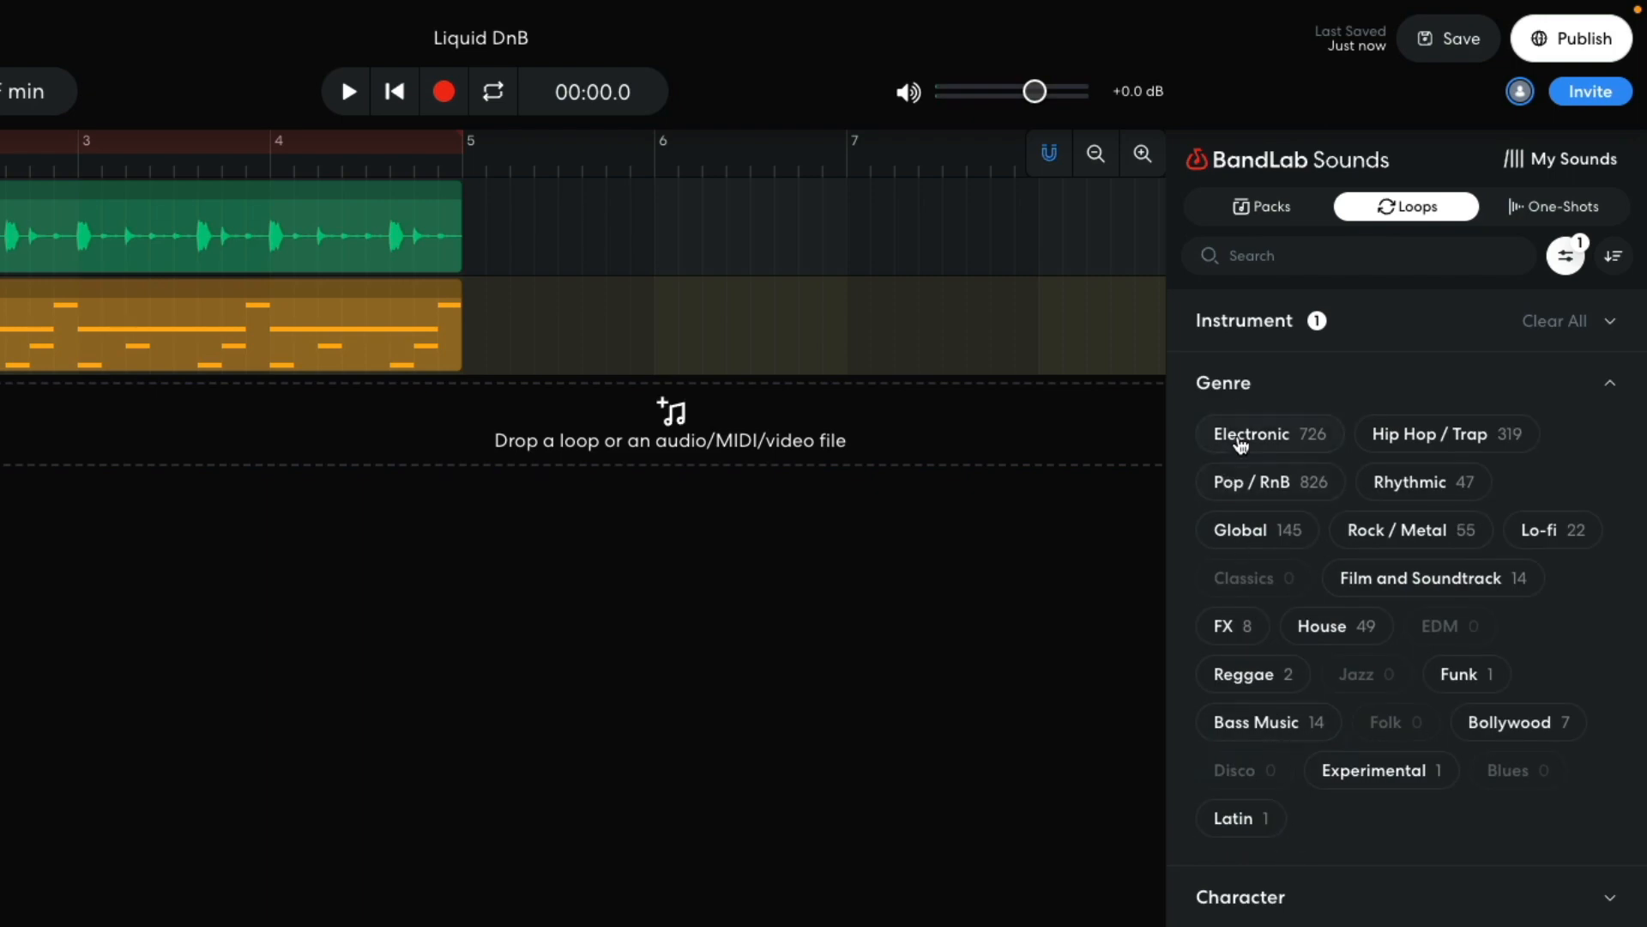
{"action": "left_click", "coordinate": [1241, 436]}
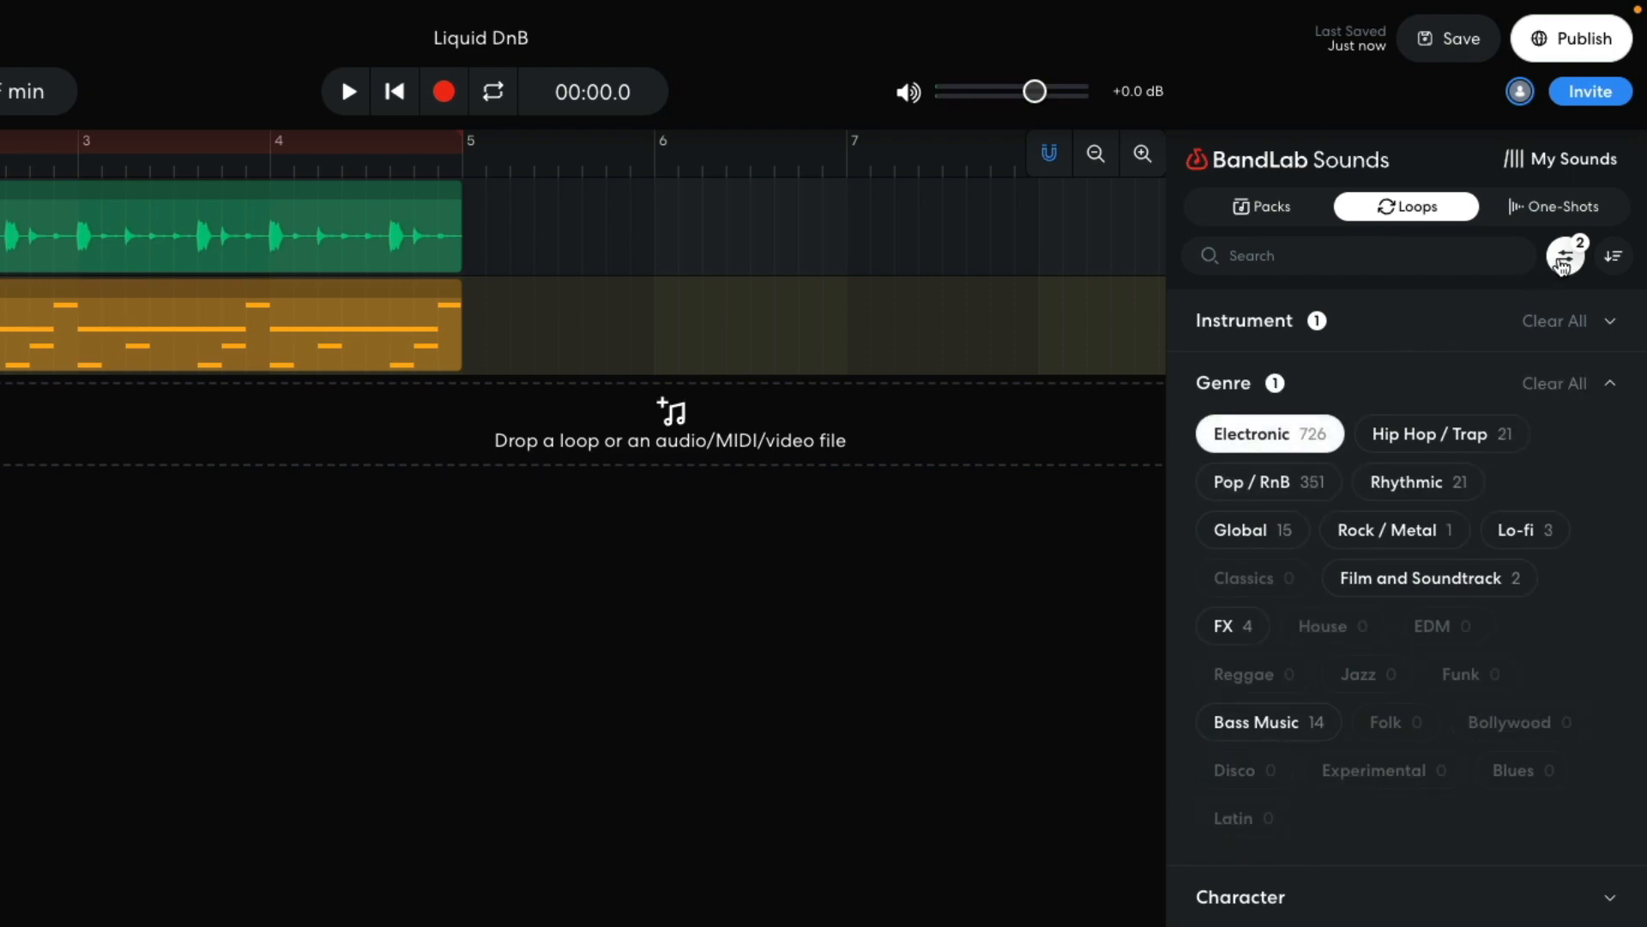
{"action": "left_click", "coordinate": [1564, 263]}
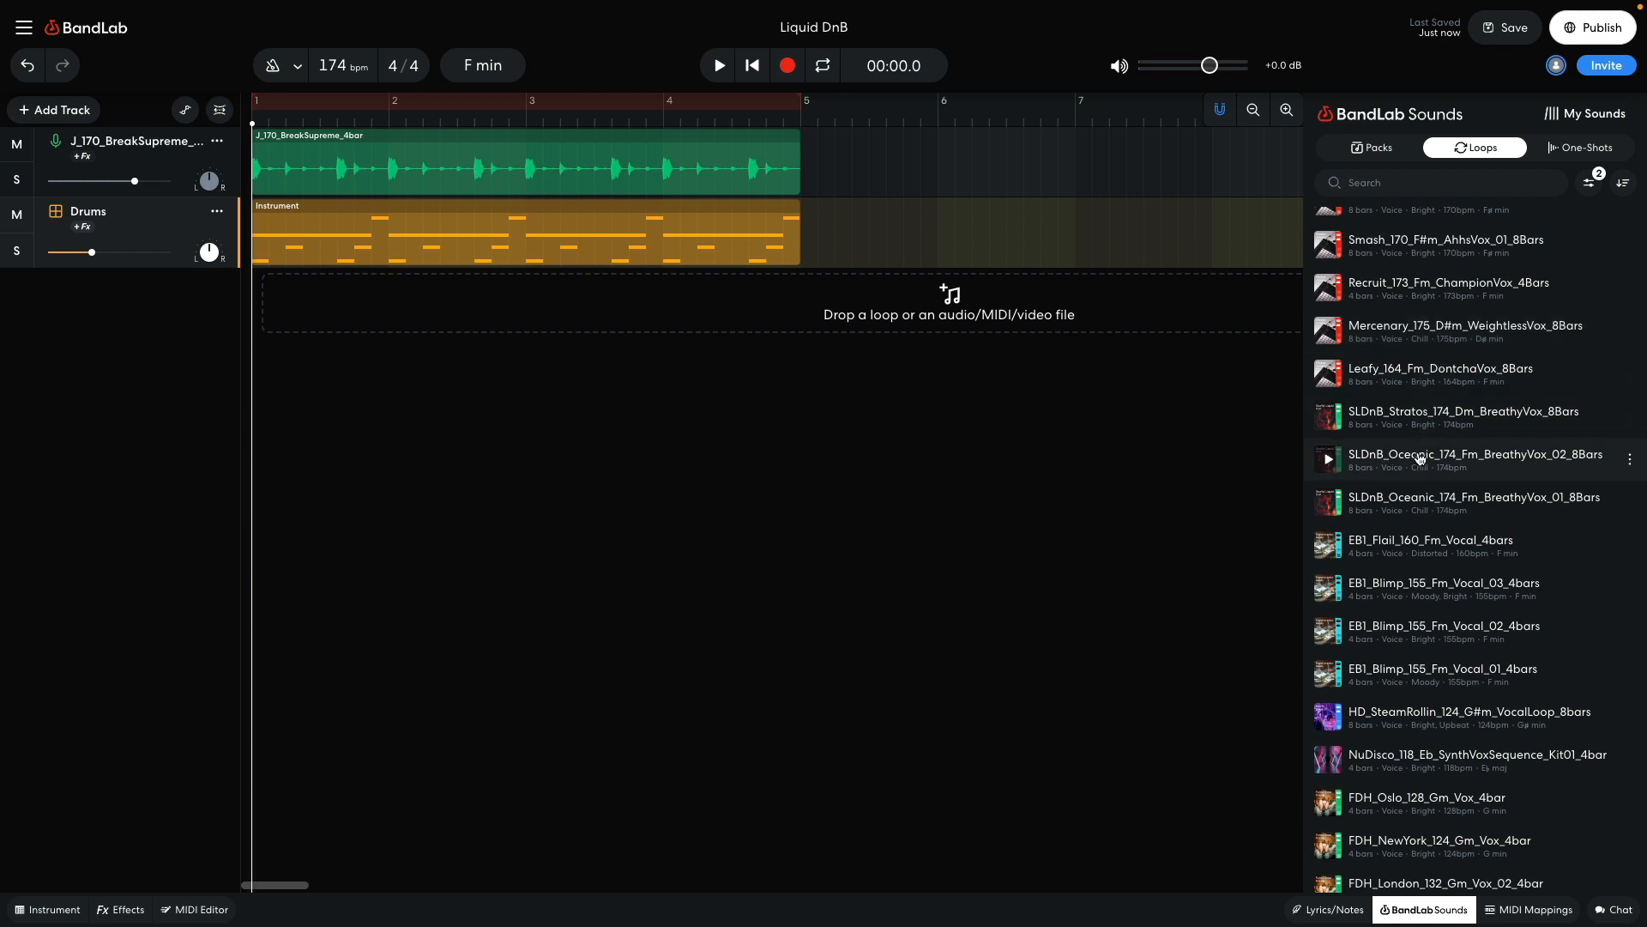
- Add the SLDnB_Oceanic_174_Fm_BreathyVox_02_8Bars loop to a new track at bar 1 and lower that track's volume
{"action": "left_click_drag", "start_coordinate": [1413, 469], "coordinate": [283, 305]}
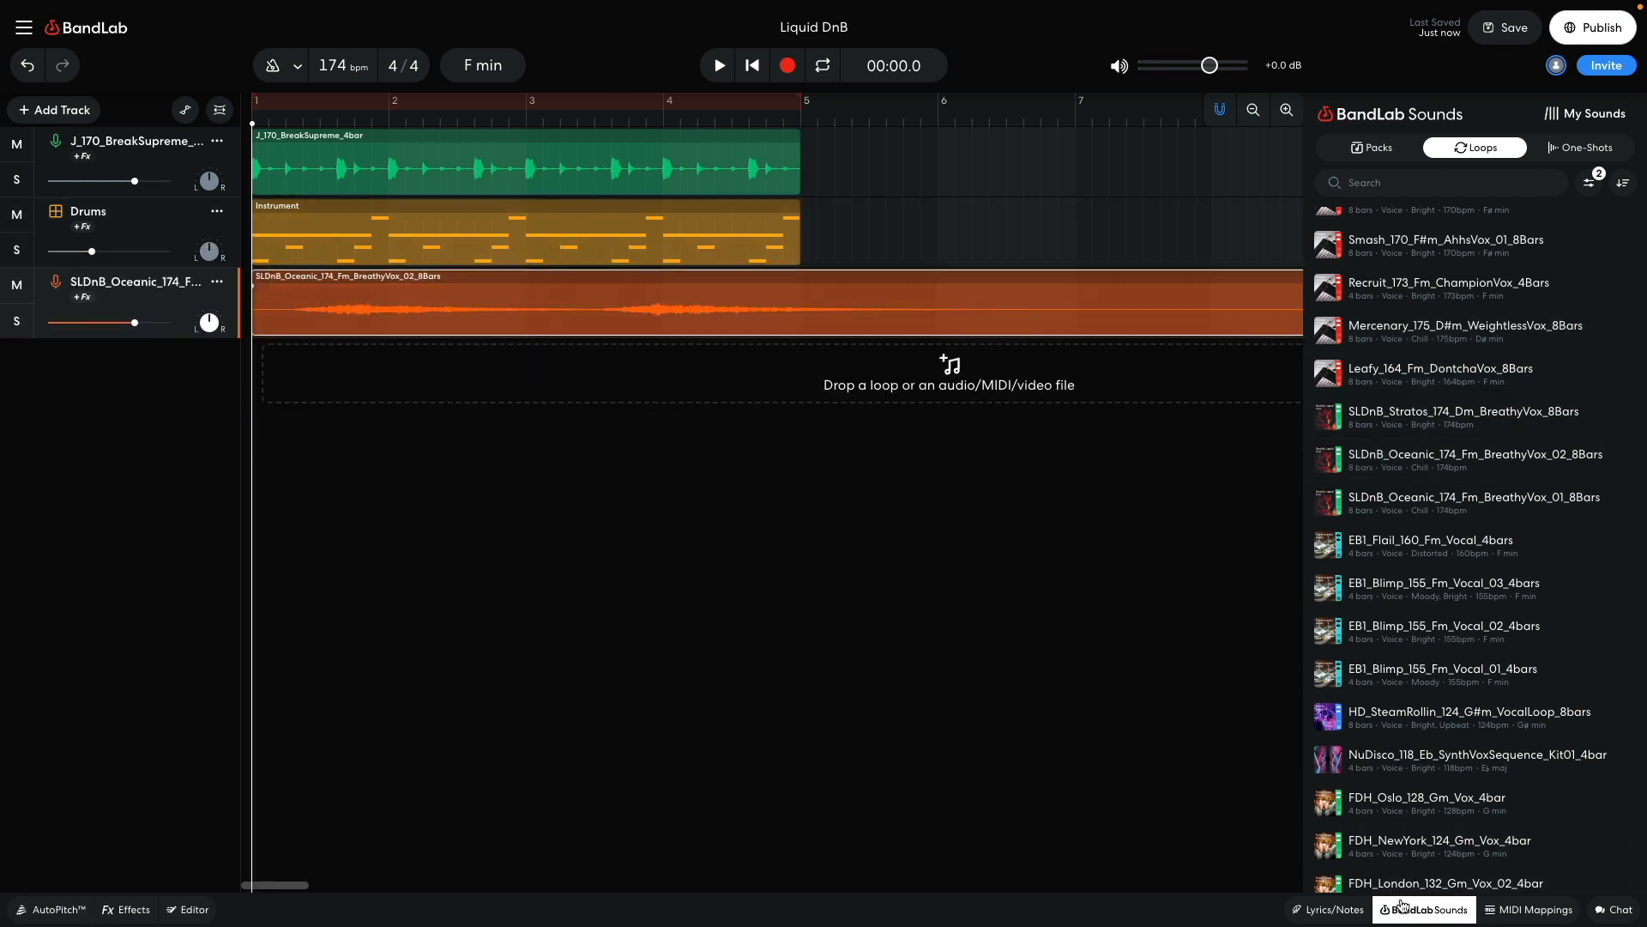
{"action": "left_click", "coordinate": [1407, 909]}
{"action": "left_click_drag", "start_coordinate": [135, 324], "coordinate": [108, 324]}
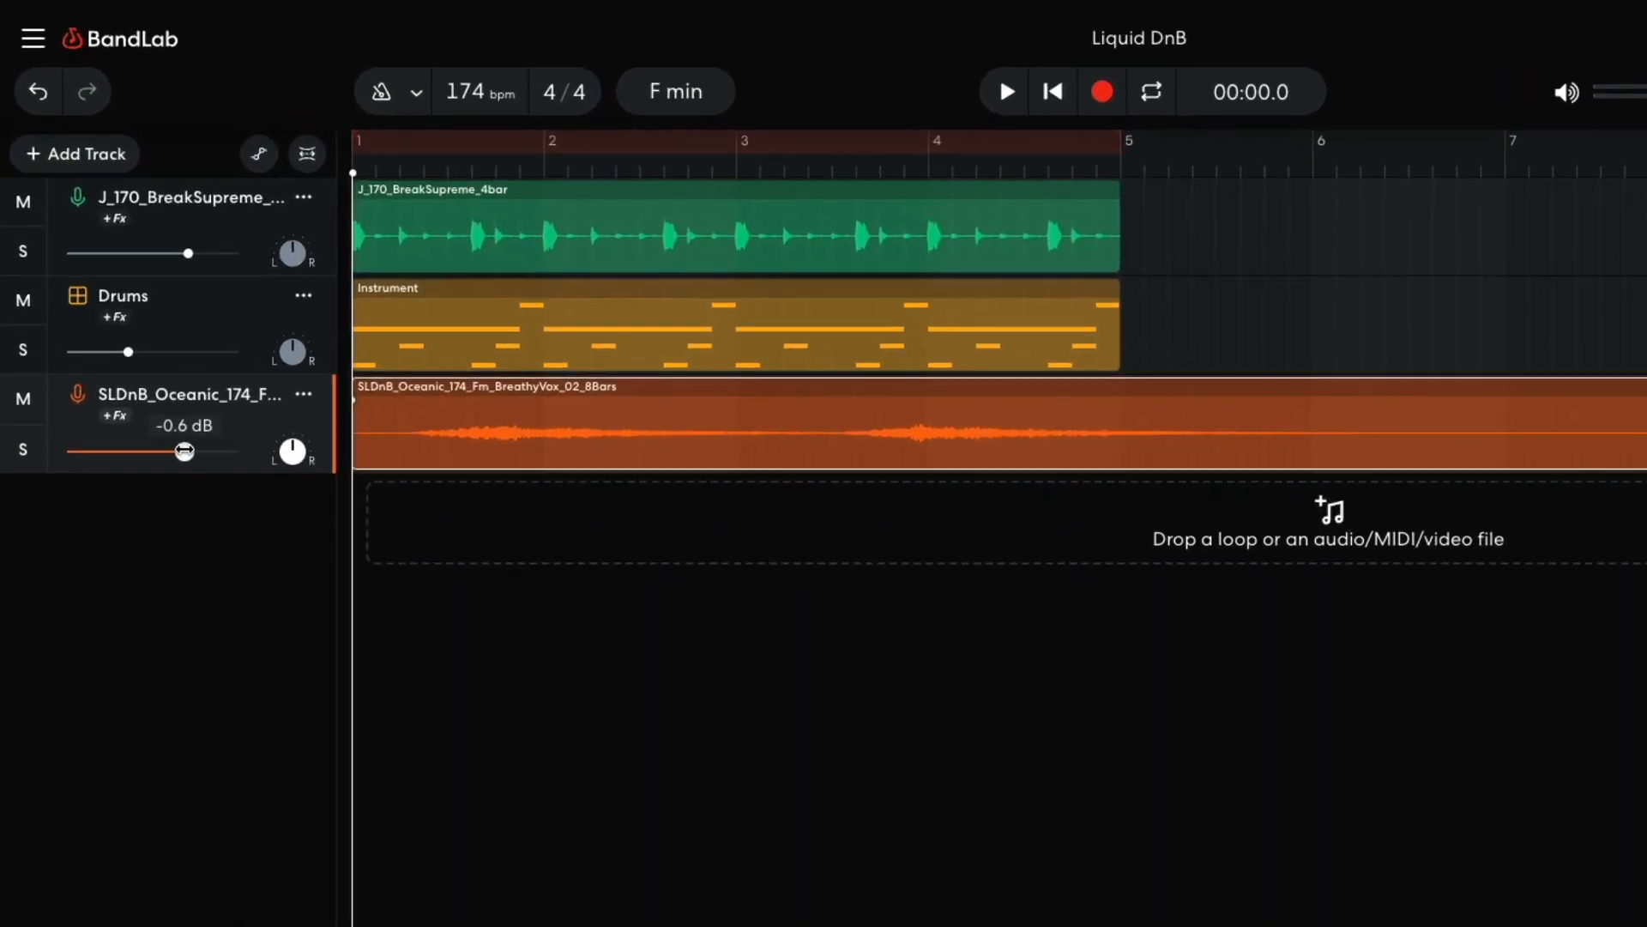
{"action": "left_click_drag", "start_coordinate": [155, 450], "coordinate": [140, 452]}
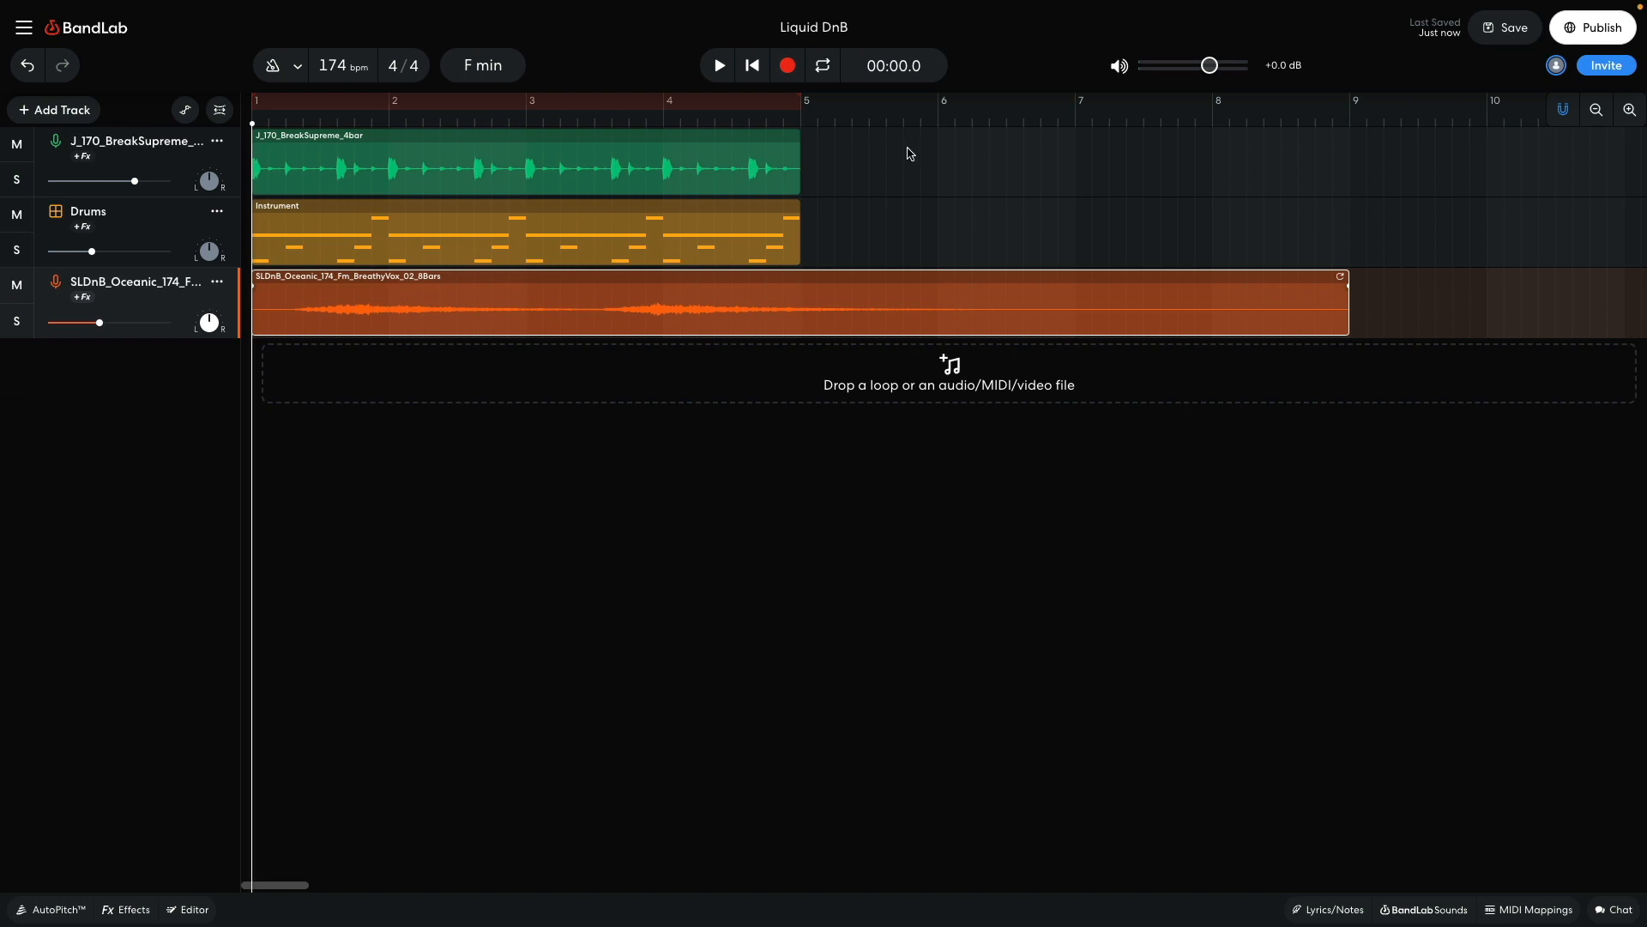
- Repeat the J_170_BreakSupreme_4bar and Drums regions across bars 5 to 8 and play back the arrangement
{"action": "left_click_drag", "start_coordinate": [910, 153], "coordinate": [913, 242]}
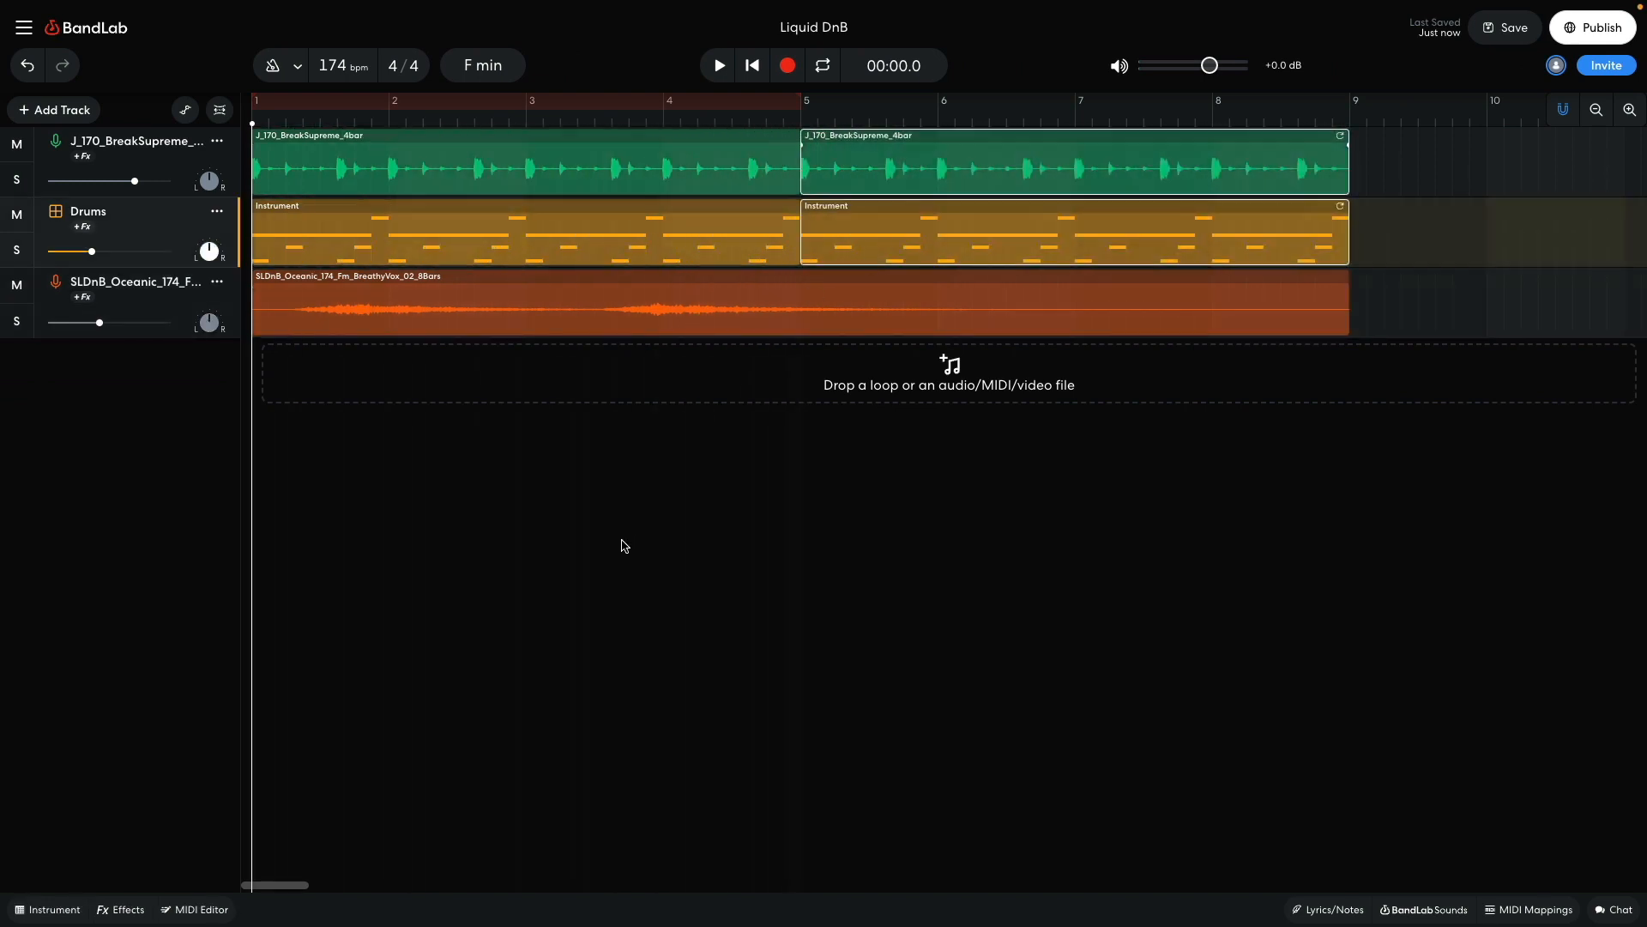
{"action": "key", "text": "space"}
{"action": "left_click", "coordinate": [497, 503]}
- Add a Grand Piano virtual instrument track, lower its volume and play back its chord progression
{"action": "left_click", "coordinate": [47, 110]}
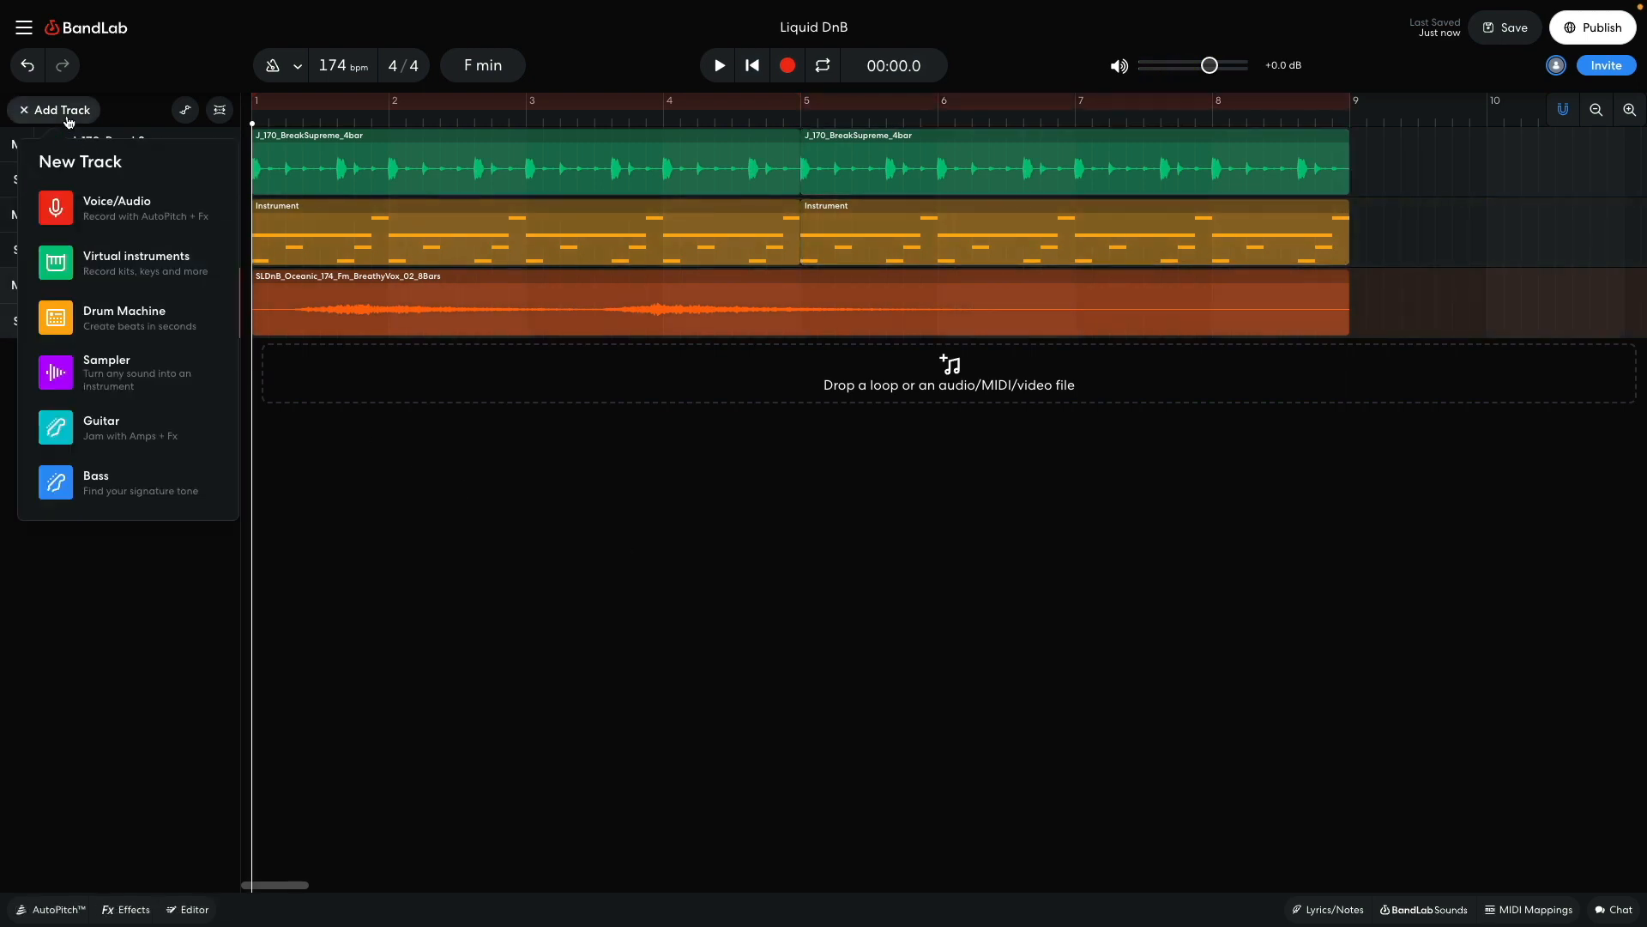
{"action": "left_click", "coordinate": [104, 262]}
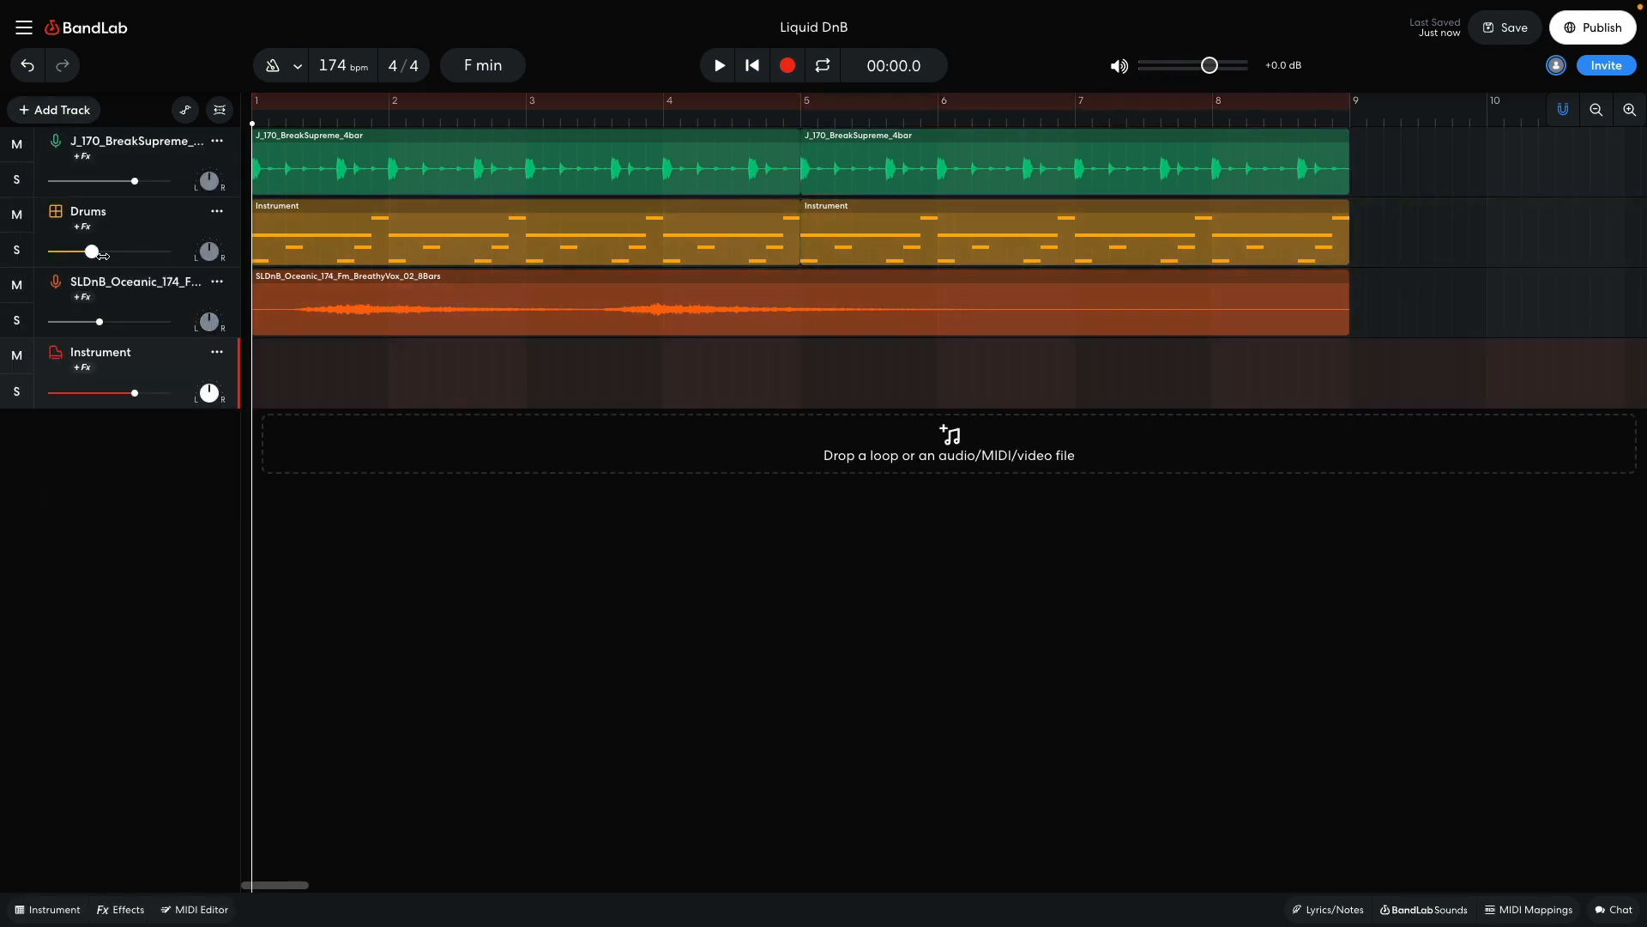
{"action": "left_click", "coordinate": [45, 910]}
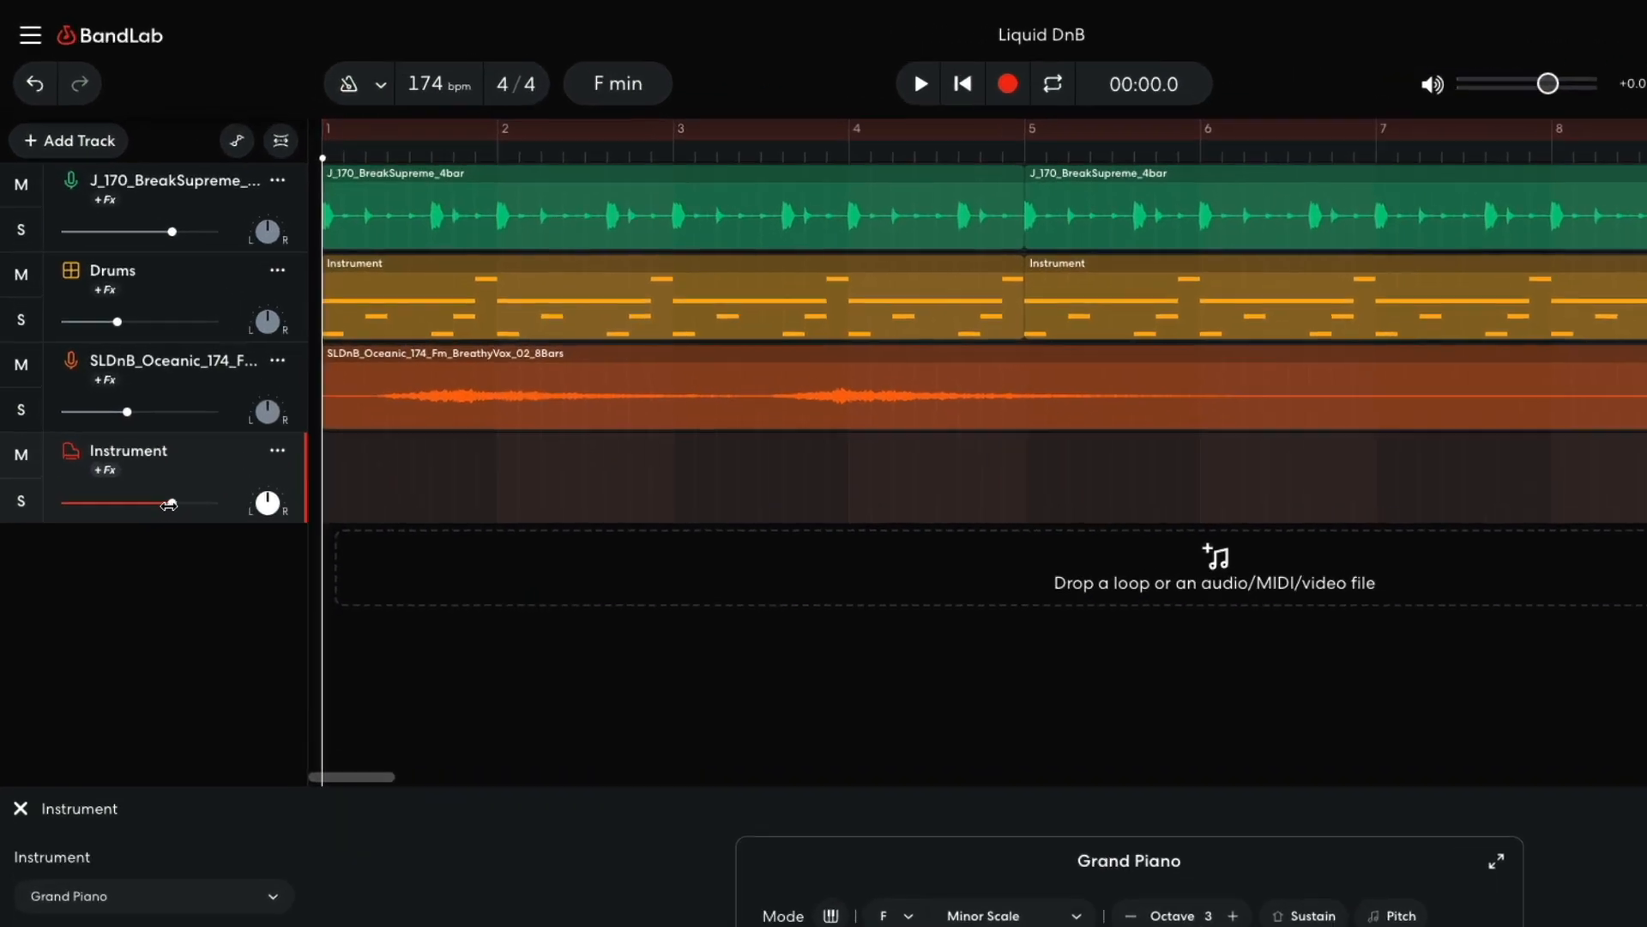
{"action": "left_click_drag", "start_coordinate": [134, 393], "coordinate": [109, 395]}
{"action": "left_click_drag", "start_coordinate": [154, 551], "coordinate": [144, 554]}
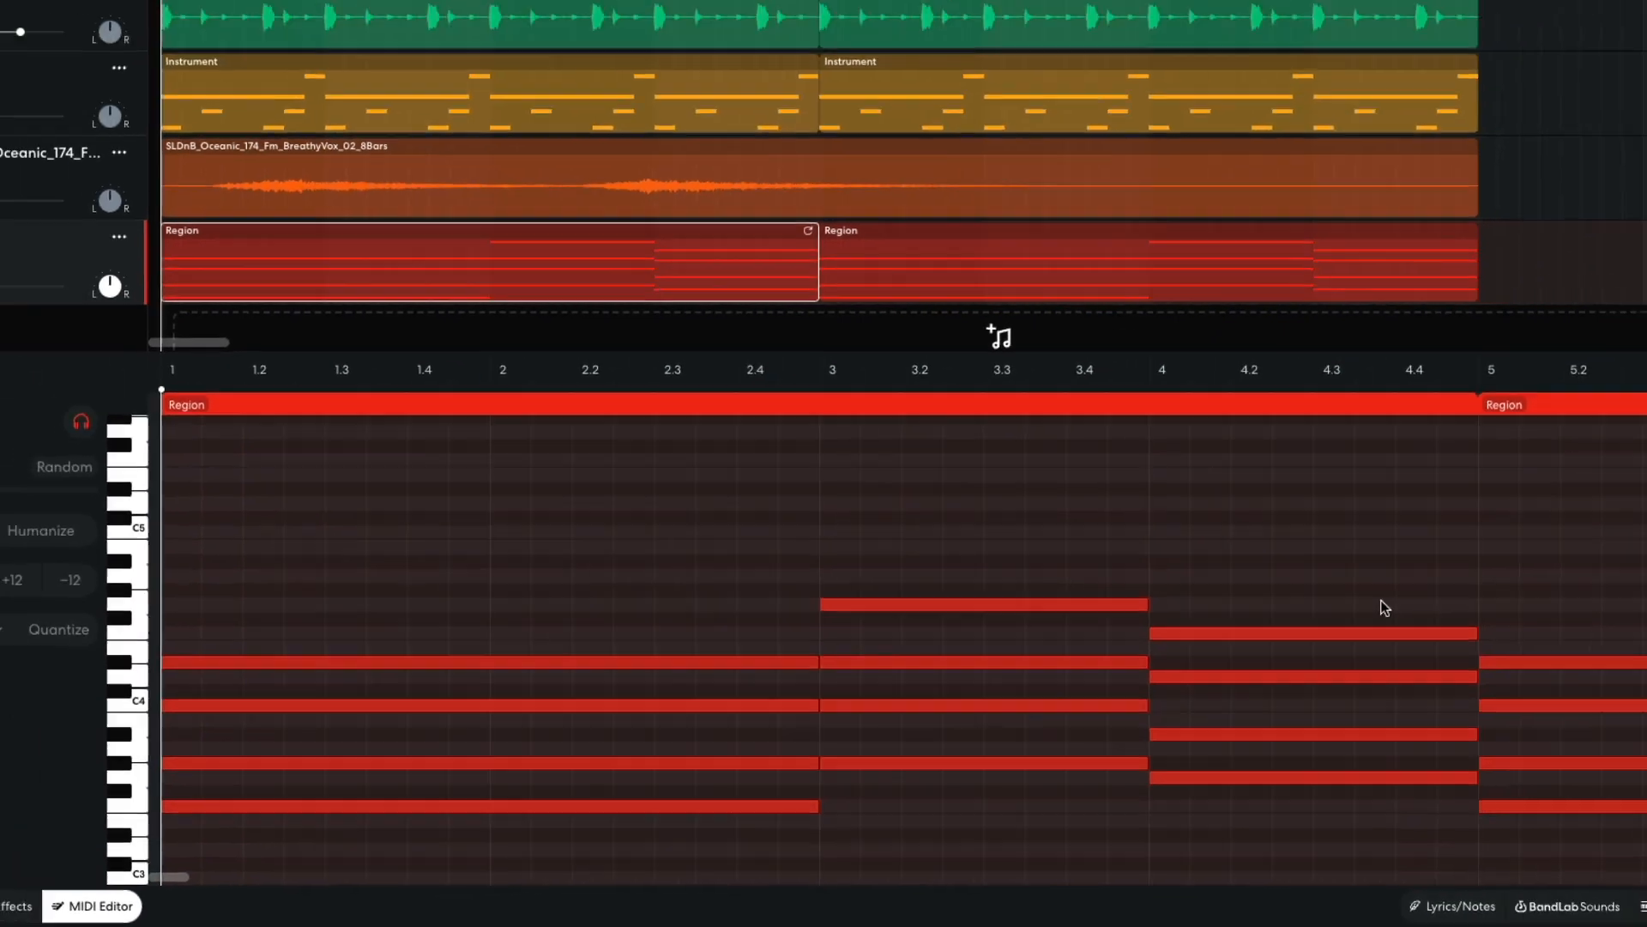
{"action": "key", "text": "space"}
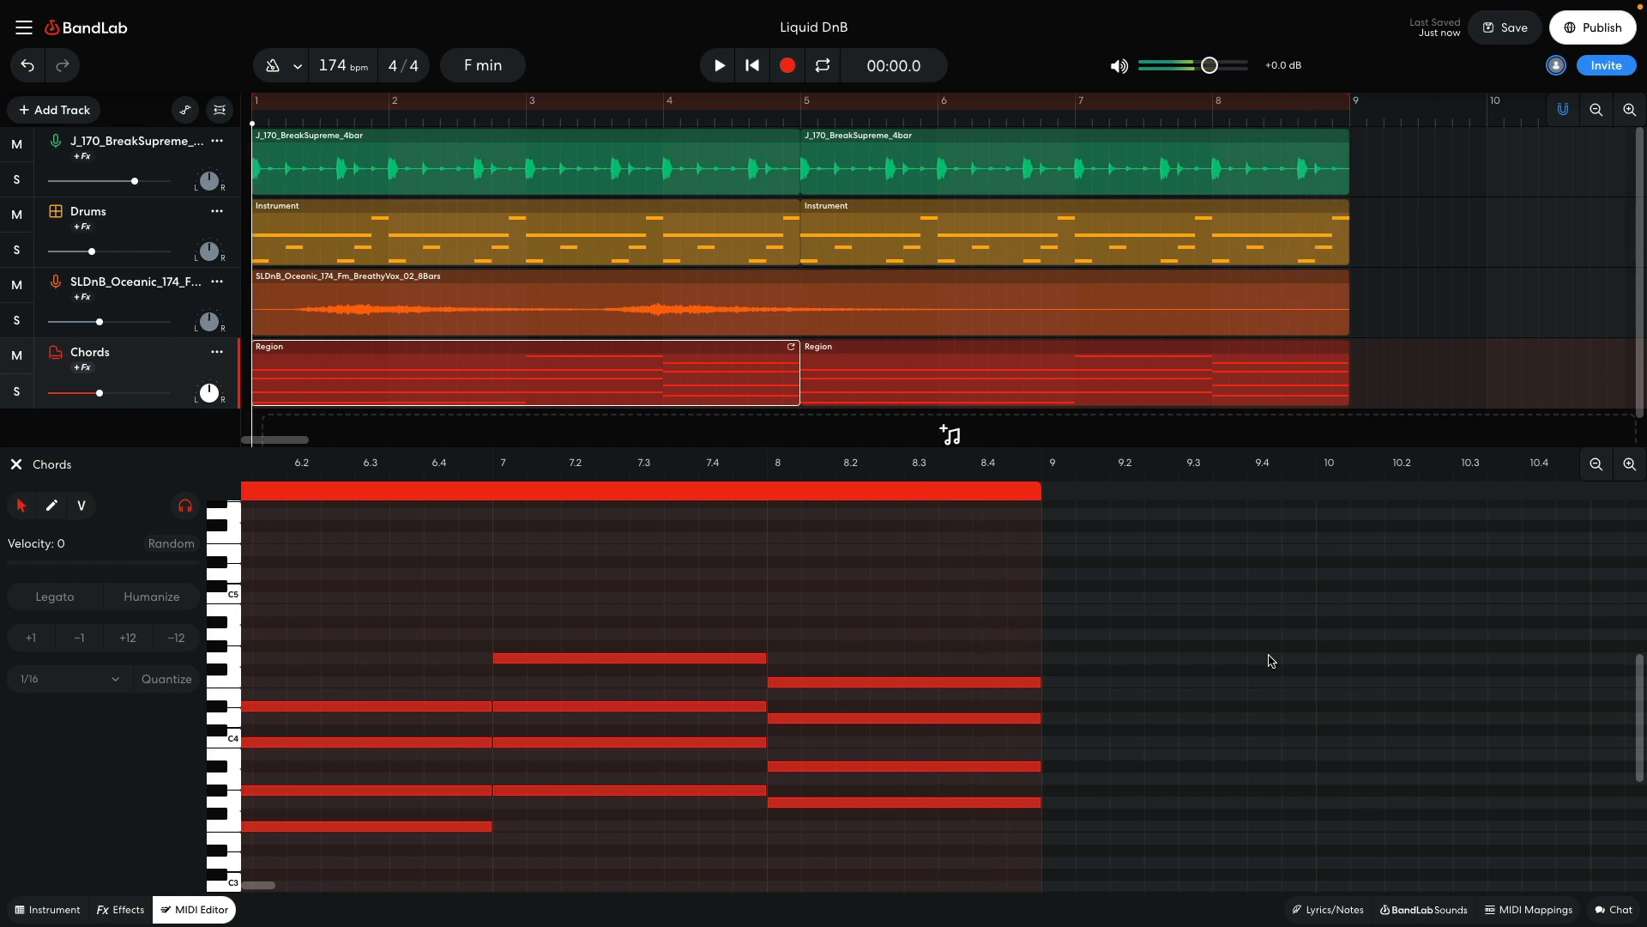
- Add a Multi Filter effect in Lowpass mode to the Chords track and play back the arrangement
{"action": "left_click", "coordinate": [474, 563]}
{"action": "left_click", "coordinate": [104, 908]}
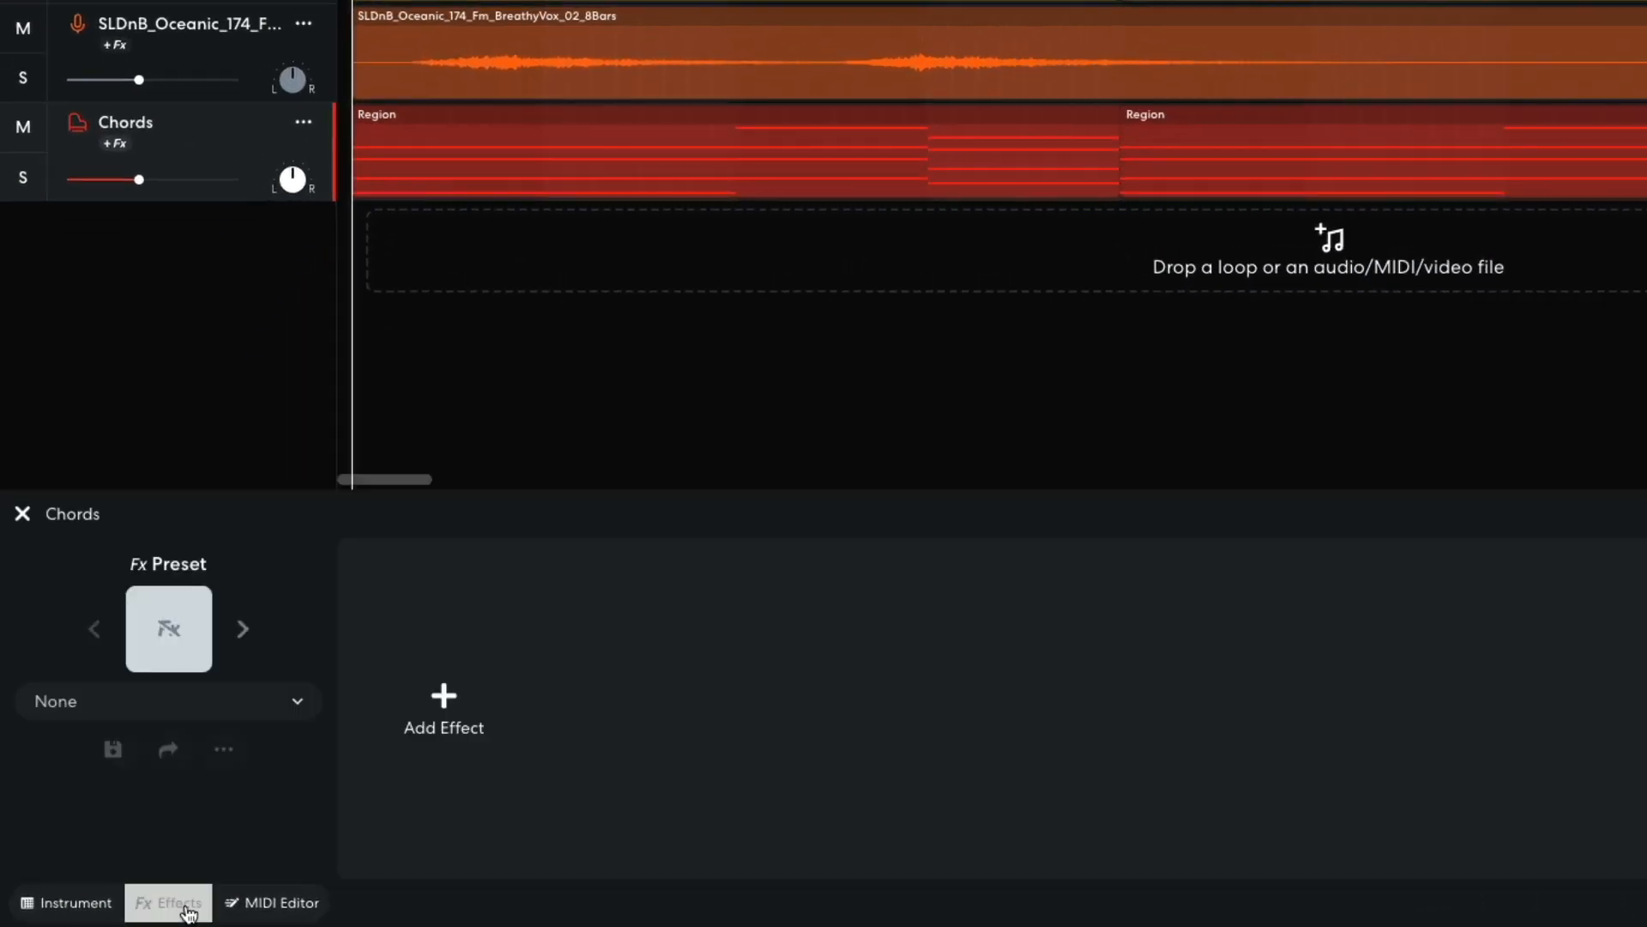
{"action": "left_click", "coordinate": [427, 729]}
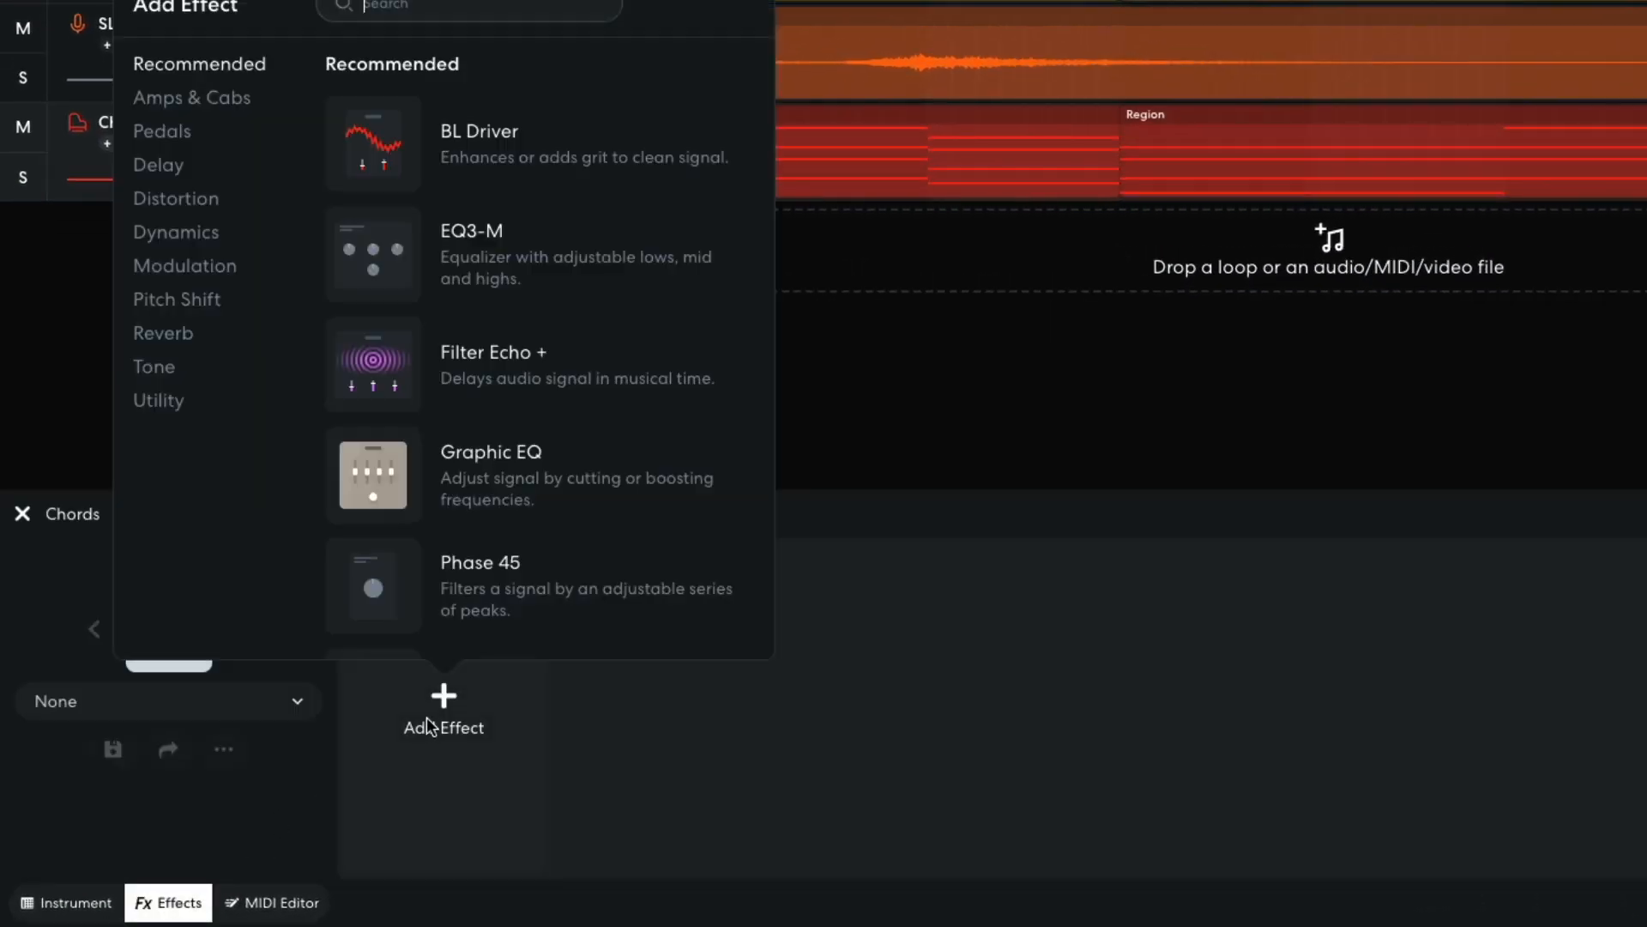
{"action": "left_click", "coordinate": [155, 371]}
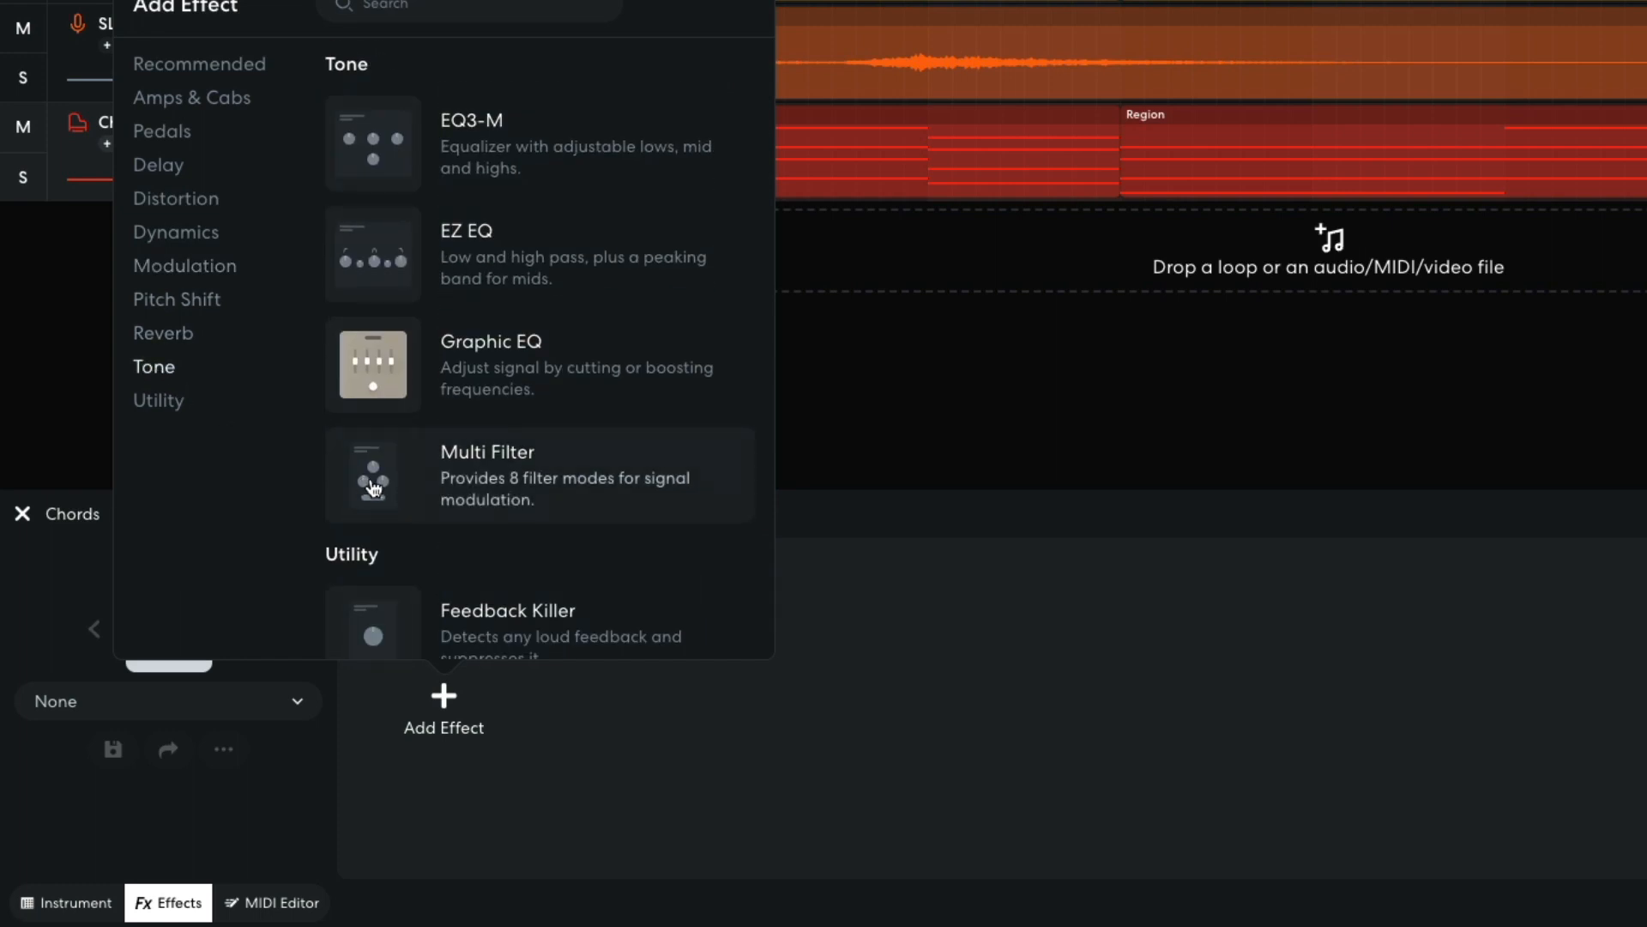
{"action": "left_click", "coordinate": [373, 488]}
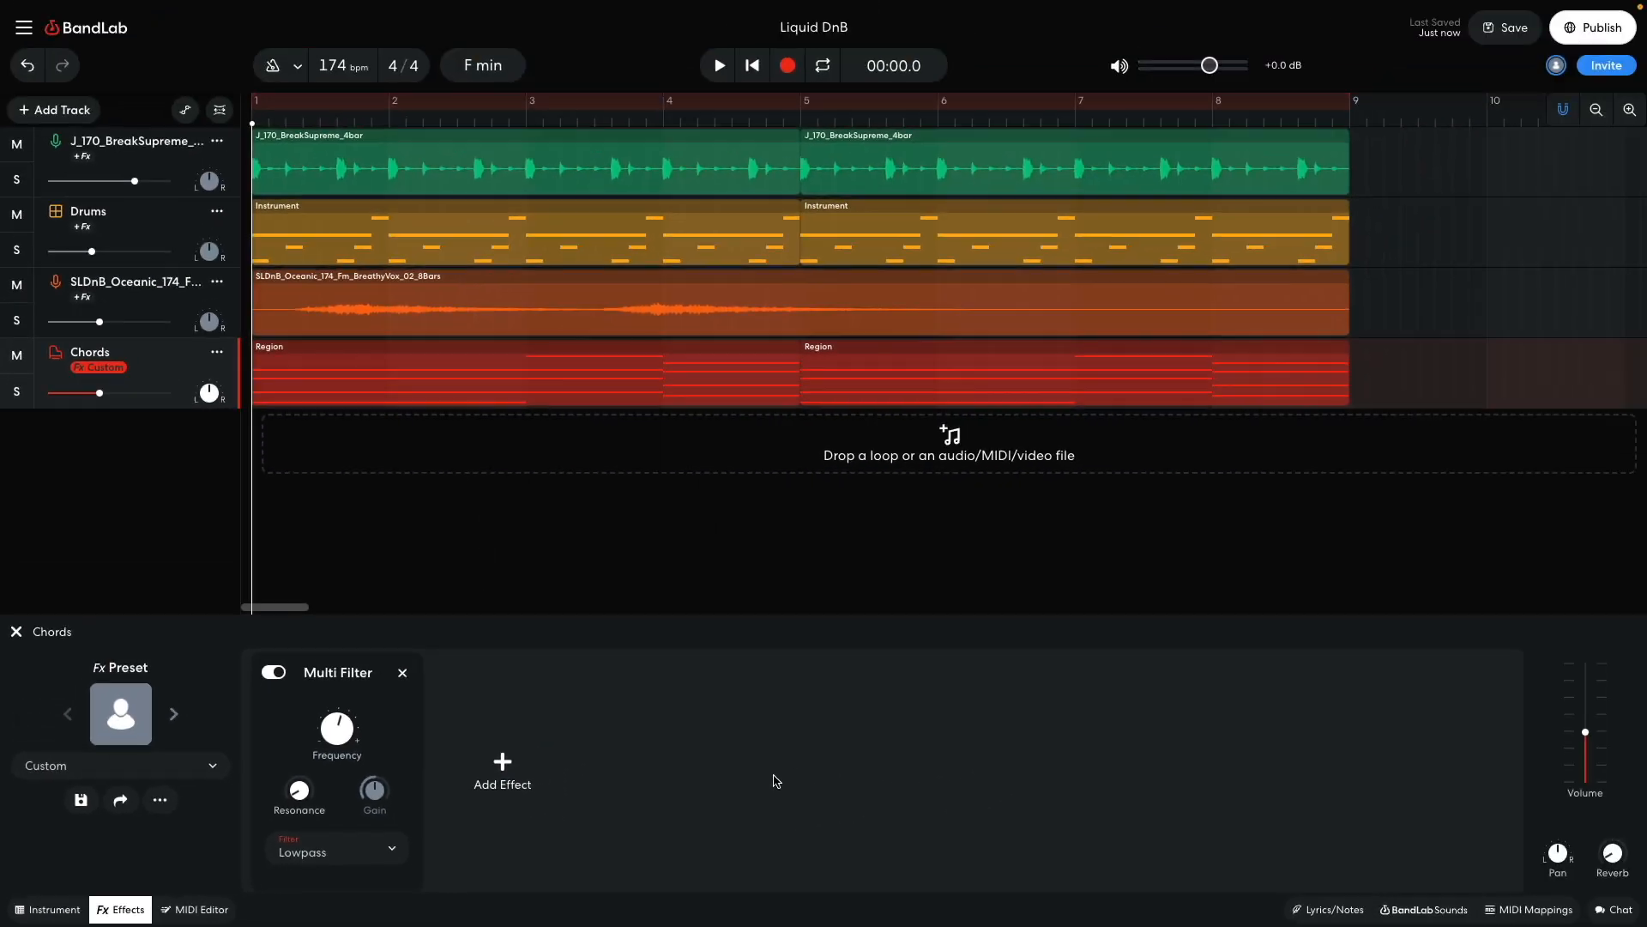
{"action": "key", "text": "space"}
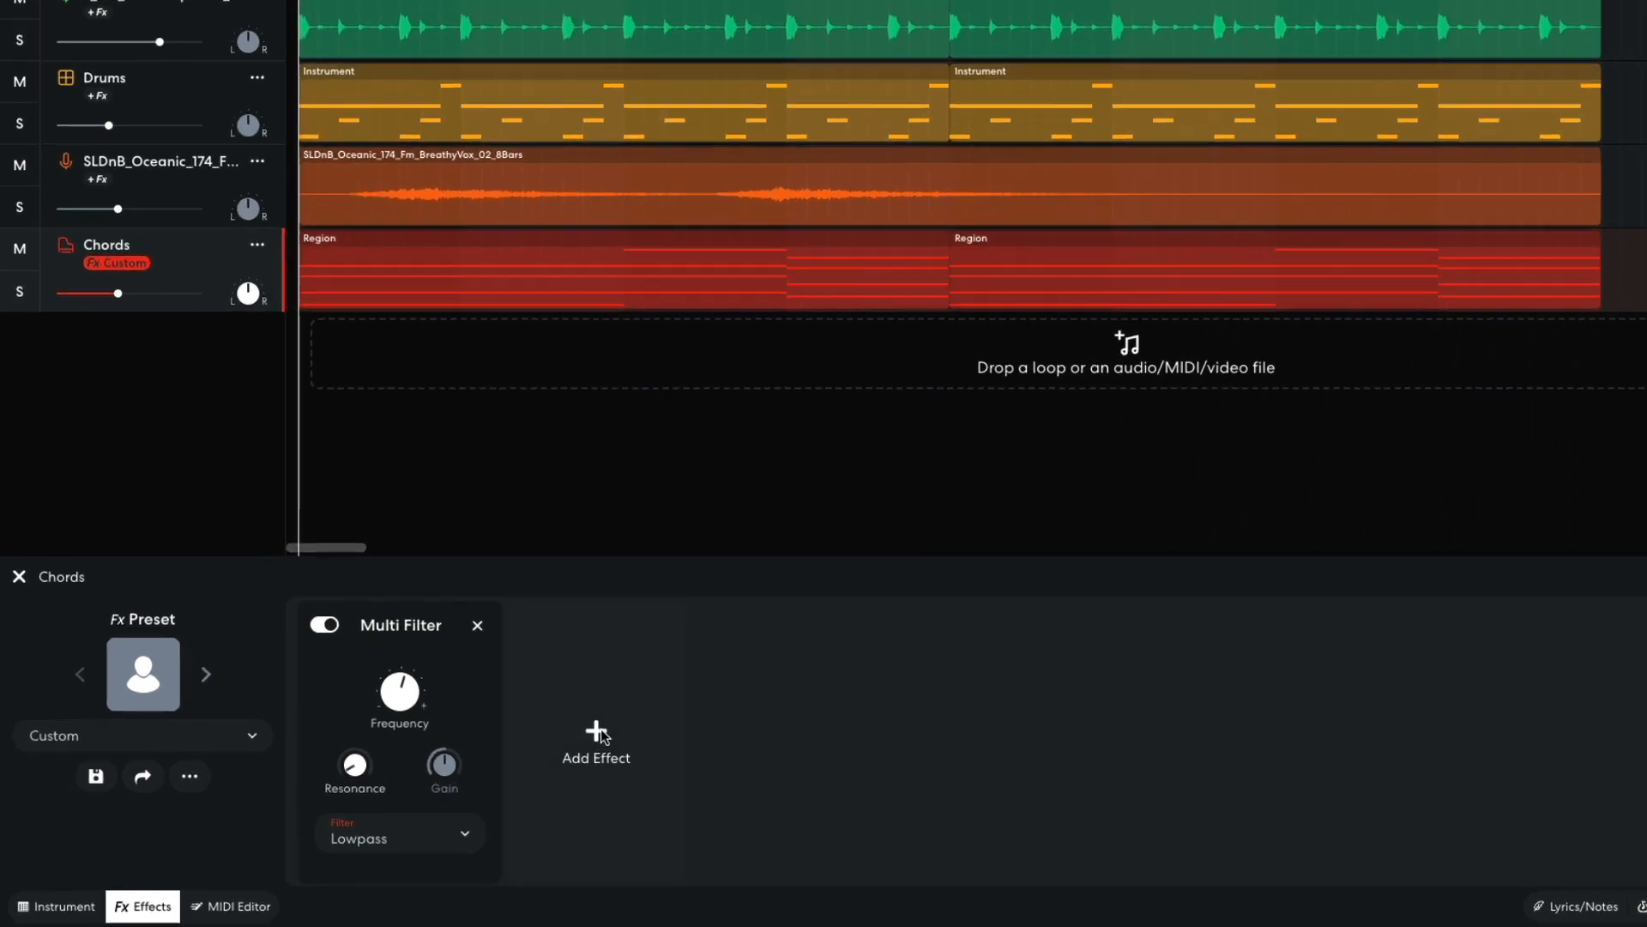
- Add a Studio Reverb after the Multi Filter on the Chords track and listen to the mix
{"action": "left_click", "coordinate": [503, 762]}
{"action": "left_click", "coordinate": [442, 343]}
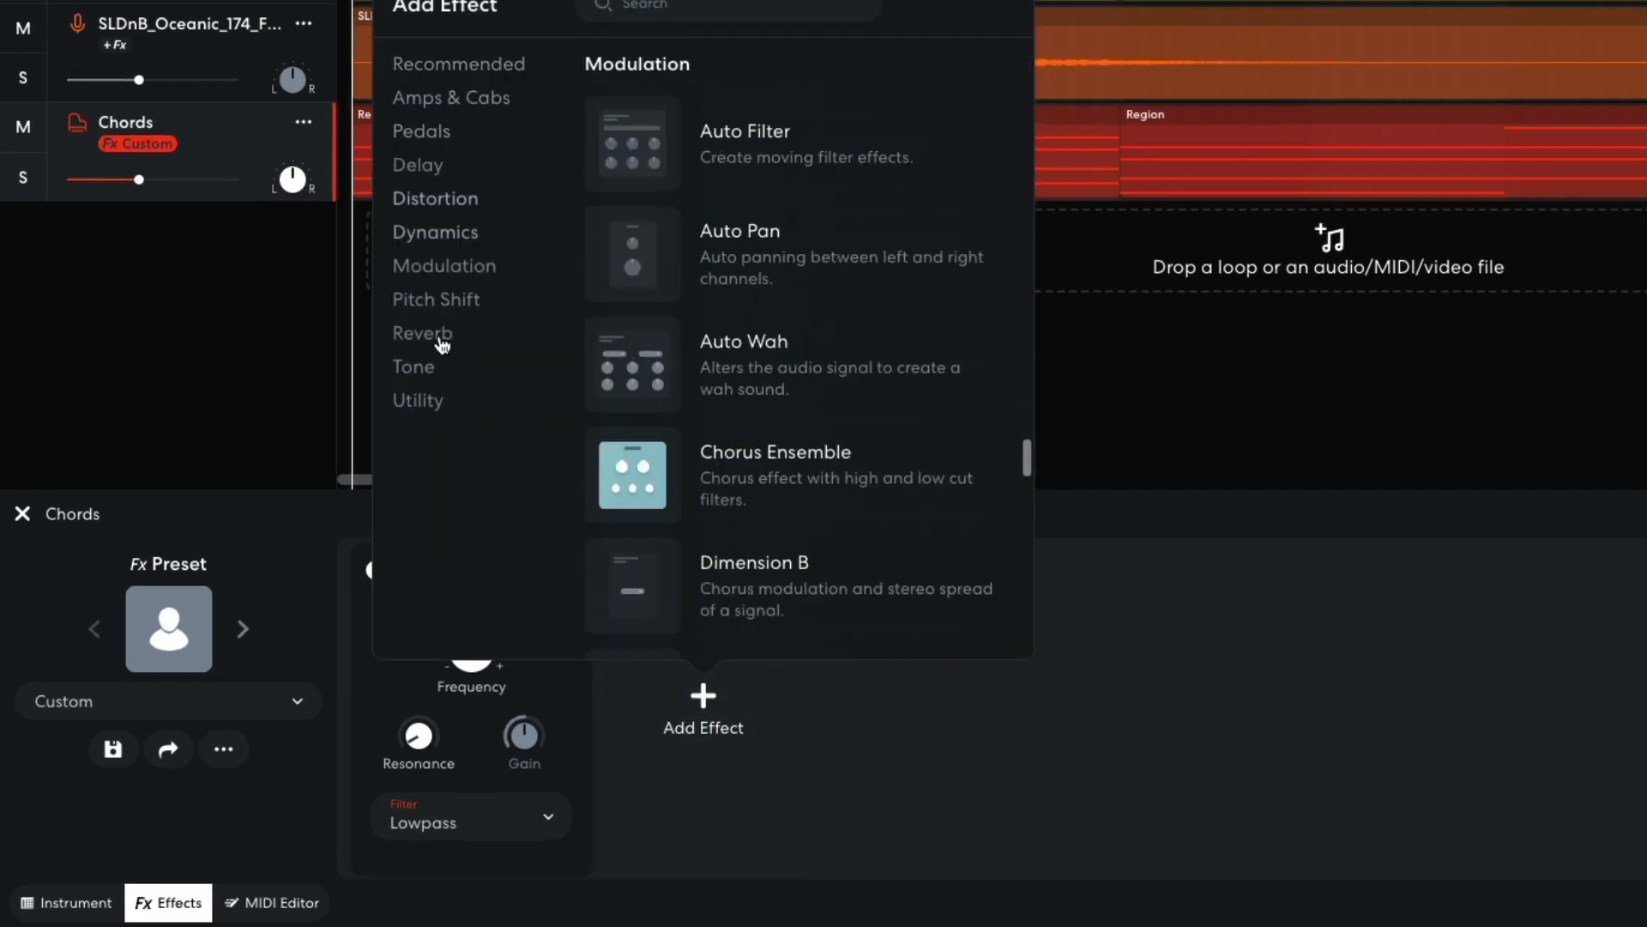
{"action": "left_click", "coordinate": [639, 362]}
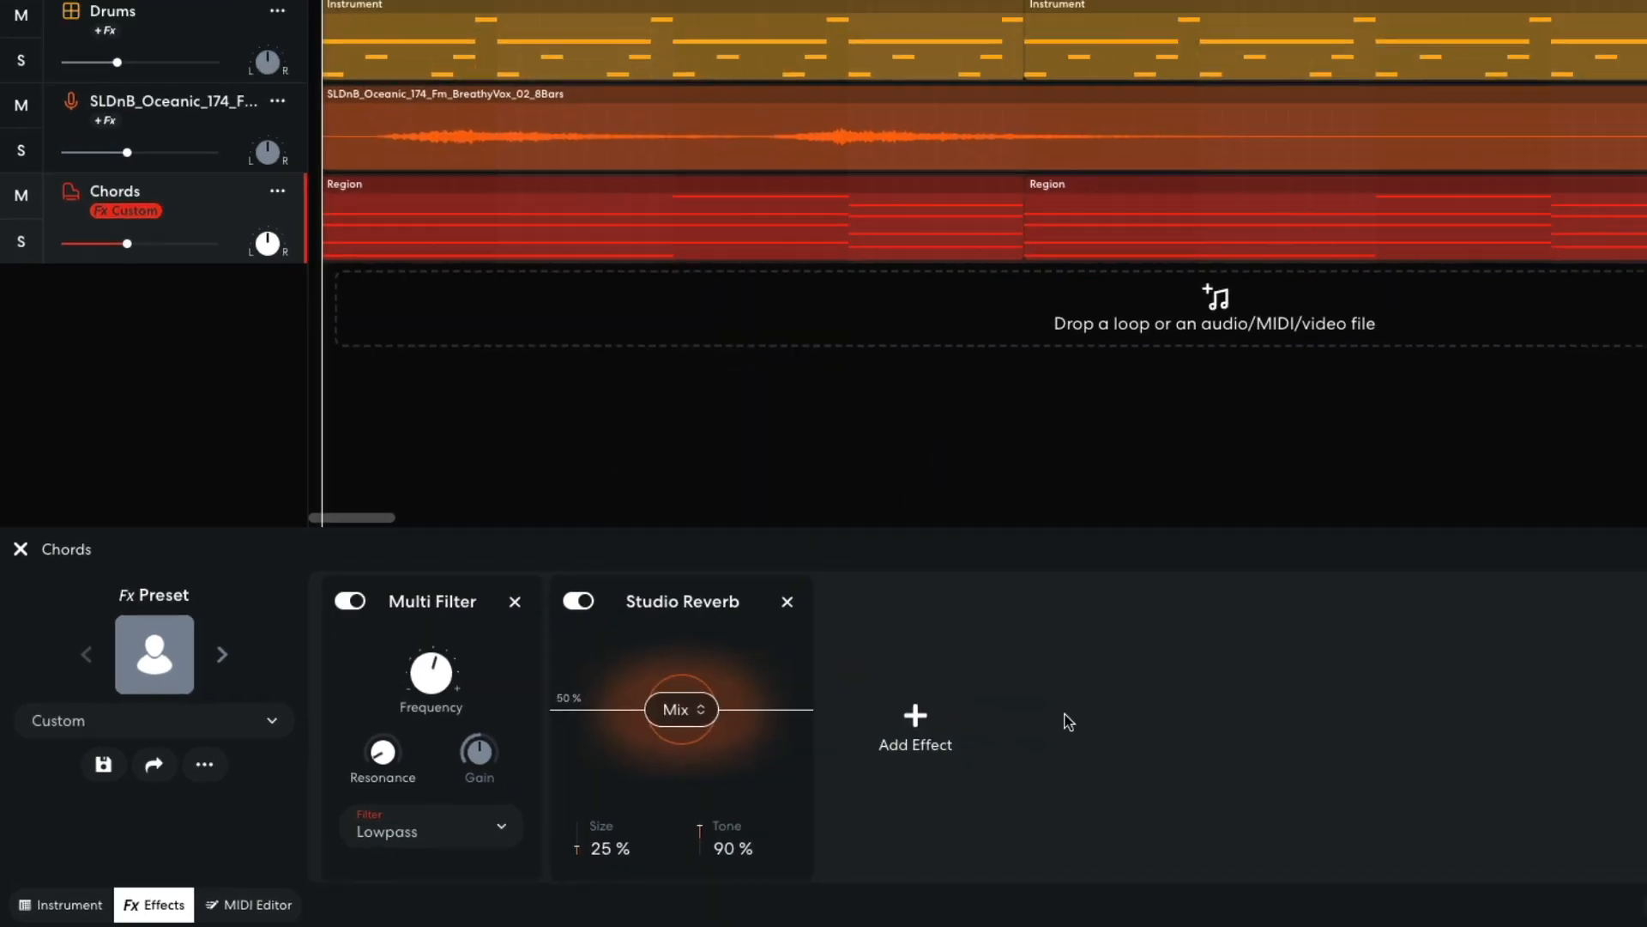
{"action": "key", "text": "space"}
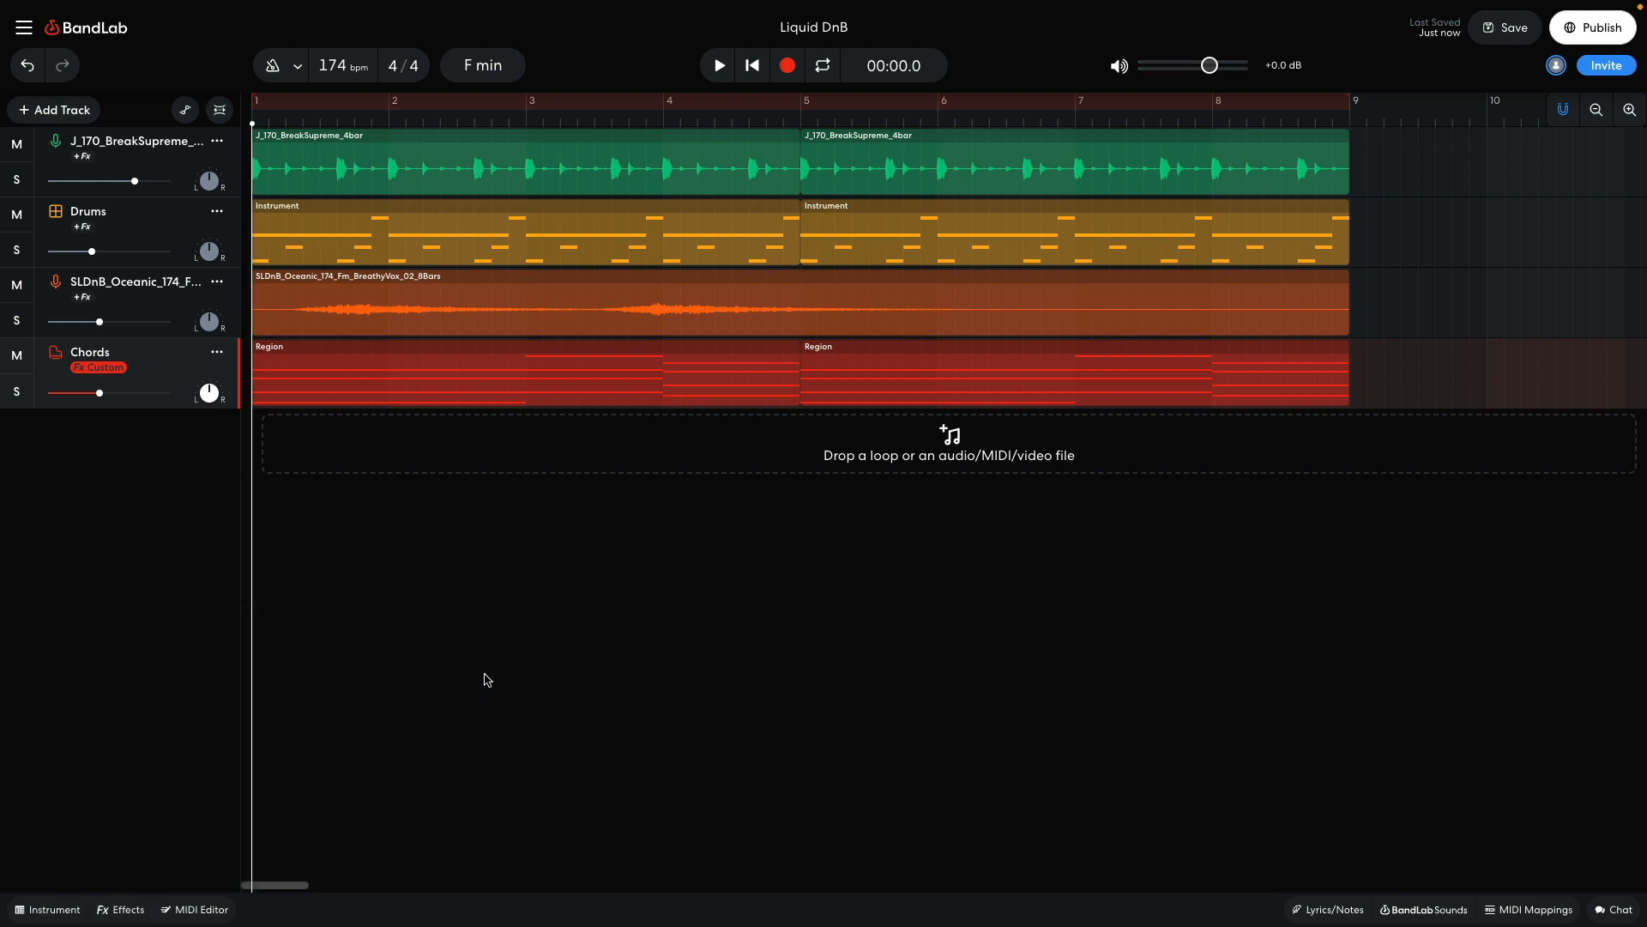
- Add a virtual instrument track using the Smooth Reese synth bass and play back its bass line with the arrangement
{"action": "left_click", "coordinate": [63, 117]}
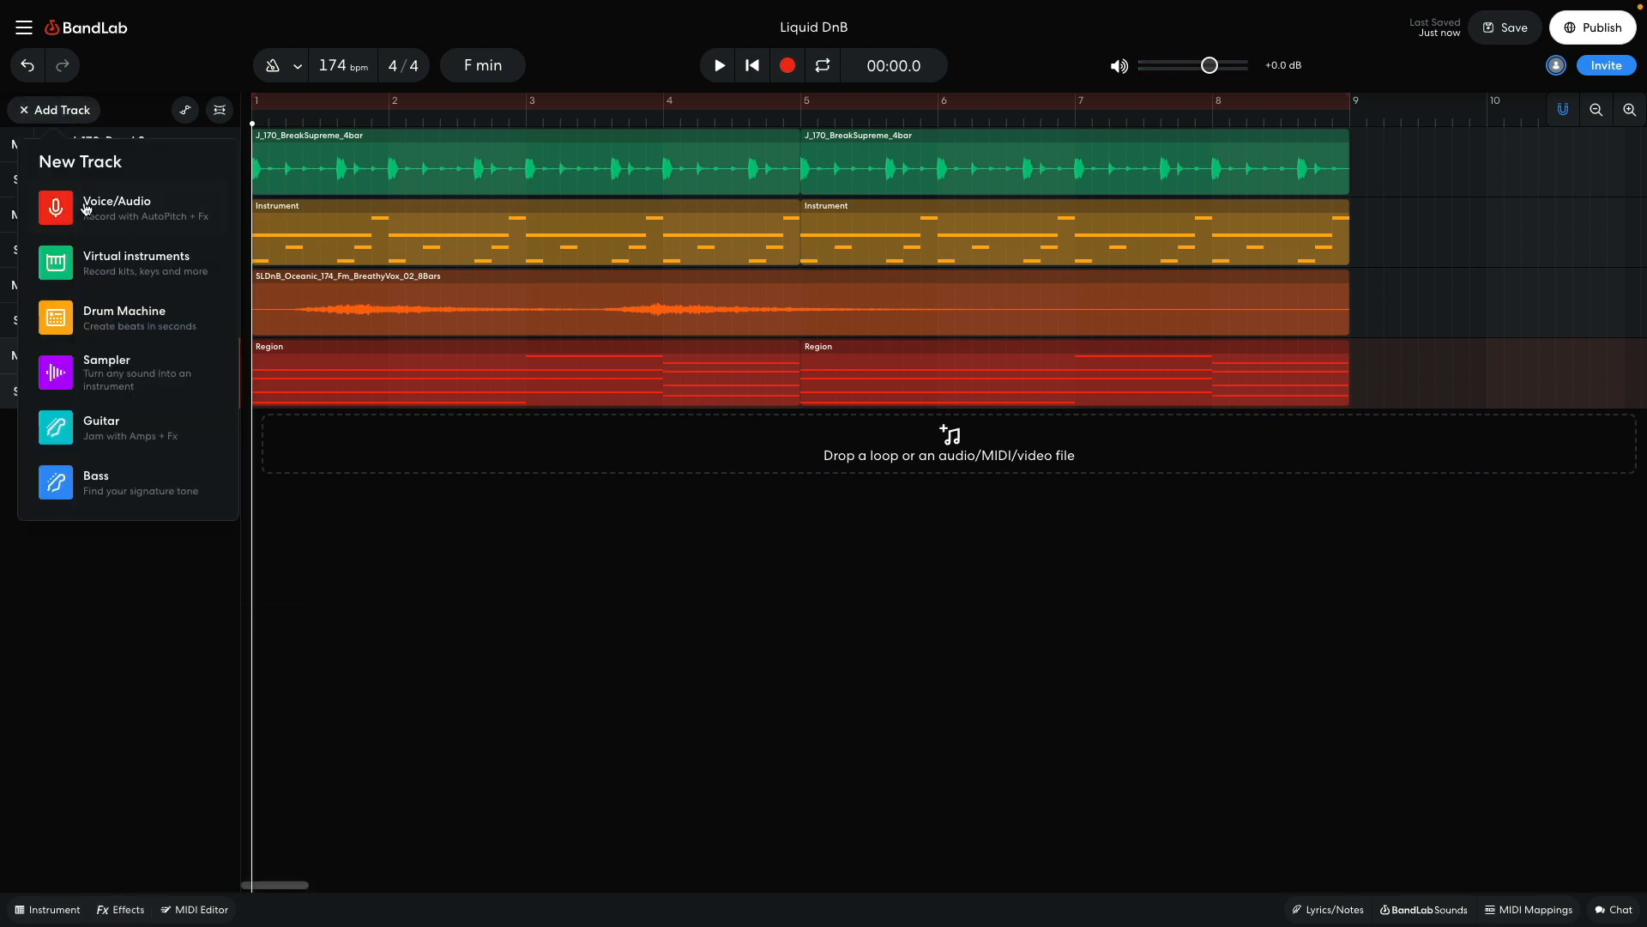
{"action": "left_click", "coordinate": [96, 265]}
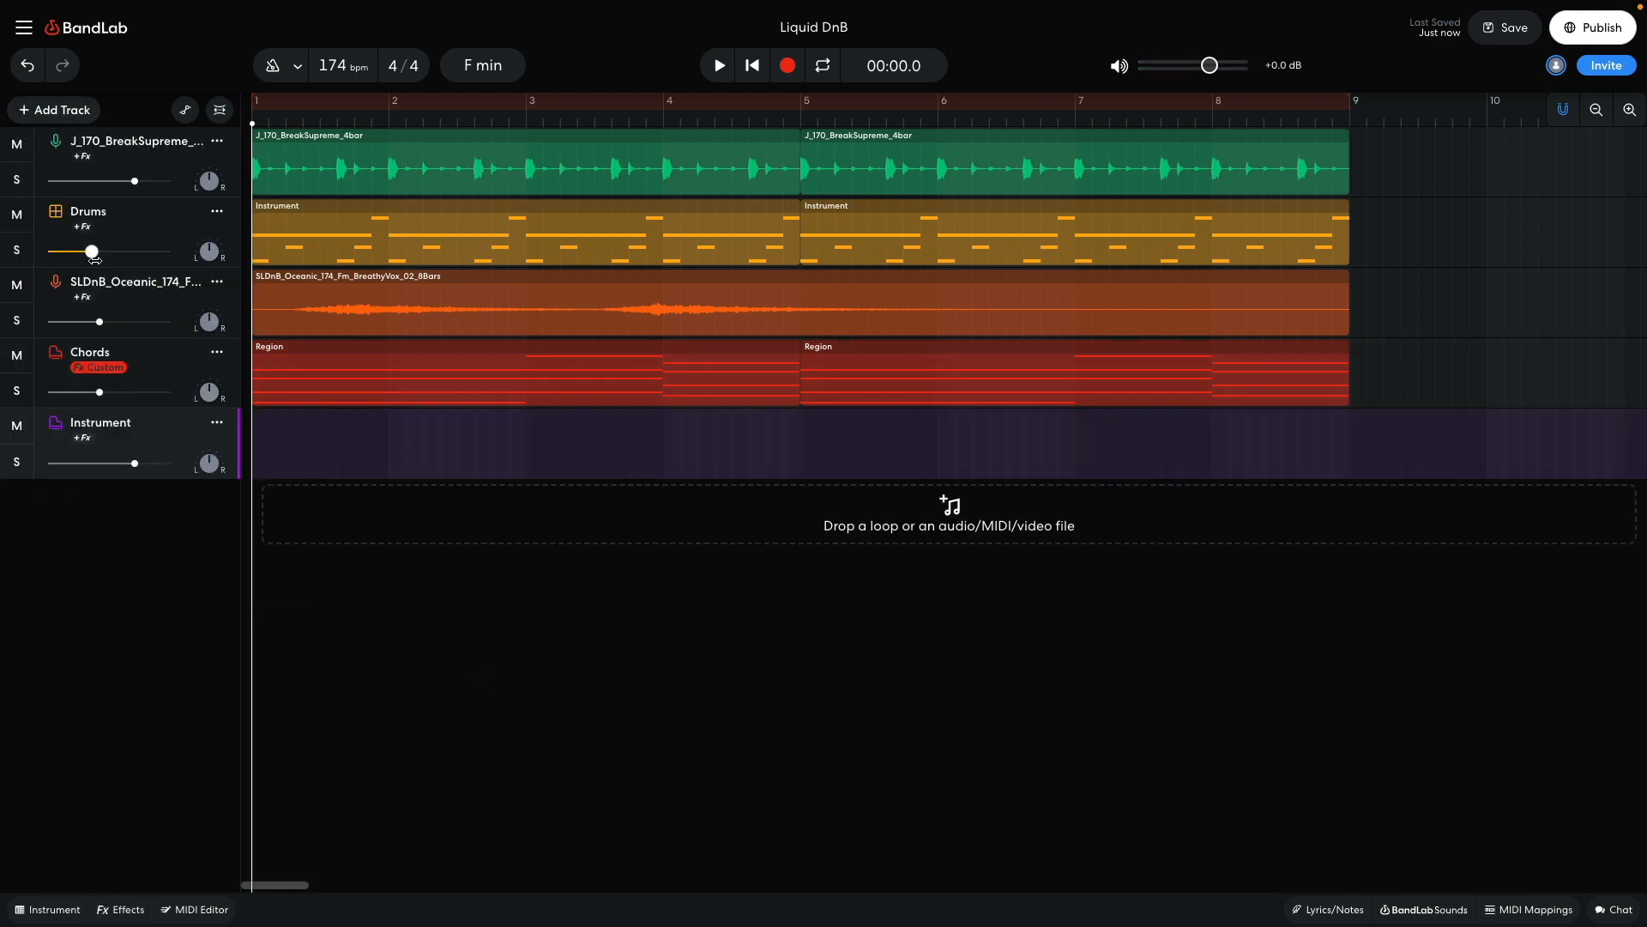
{"action": "left_click", "coordinate": [52, 906]}
{"action": "left_click", "coordinate": [91, 707]}
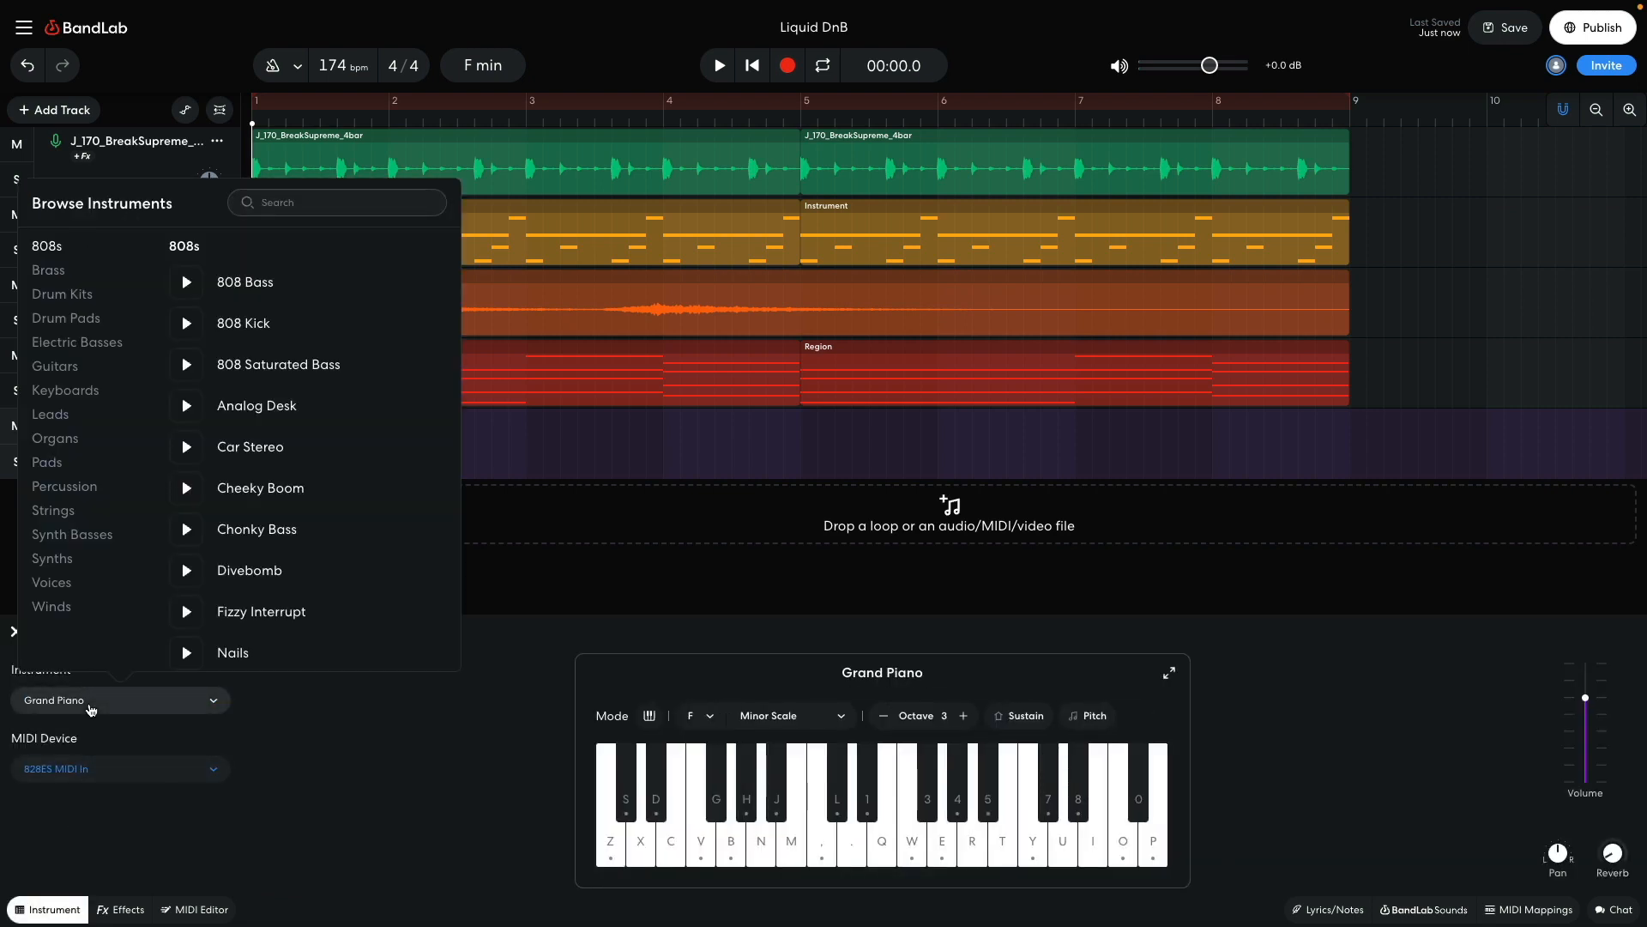
{"action": "left_click", "coordinate": [91, 537]}
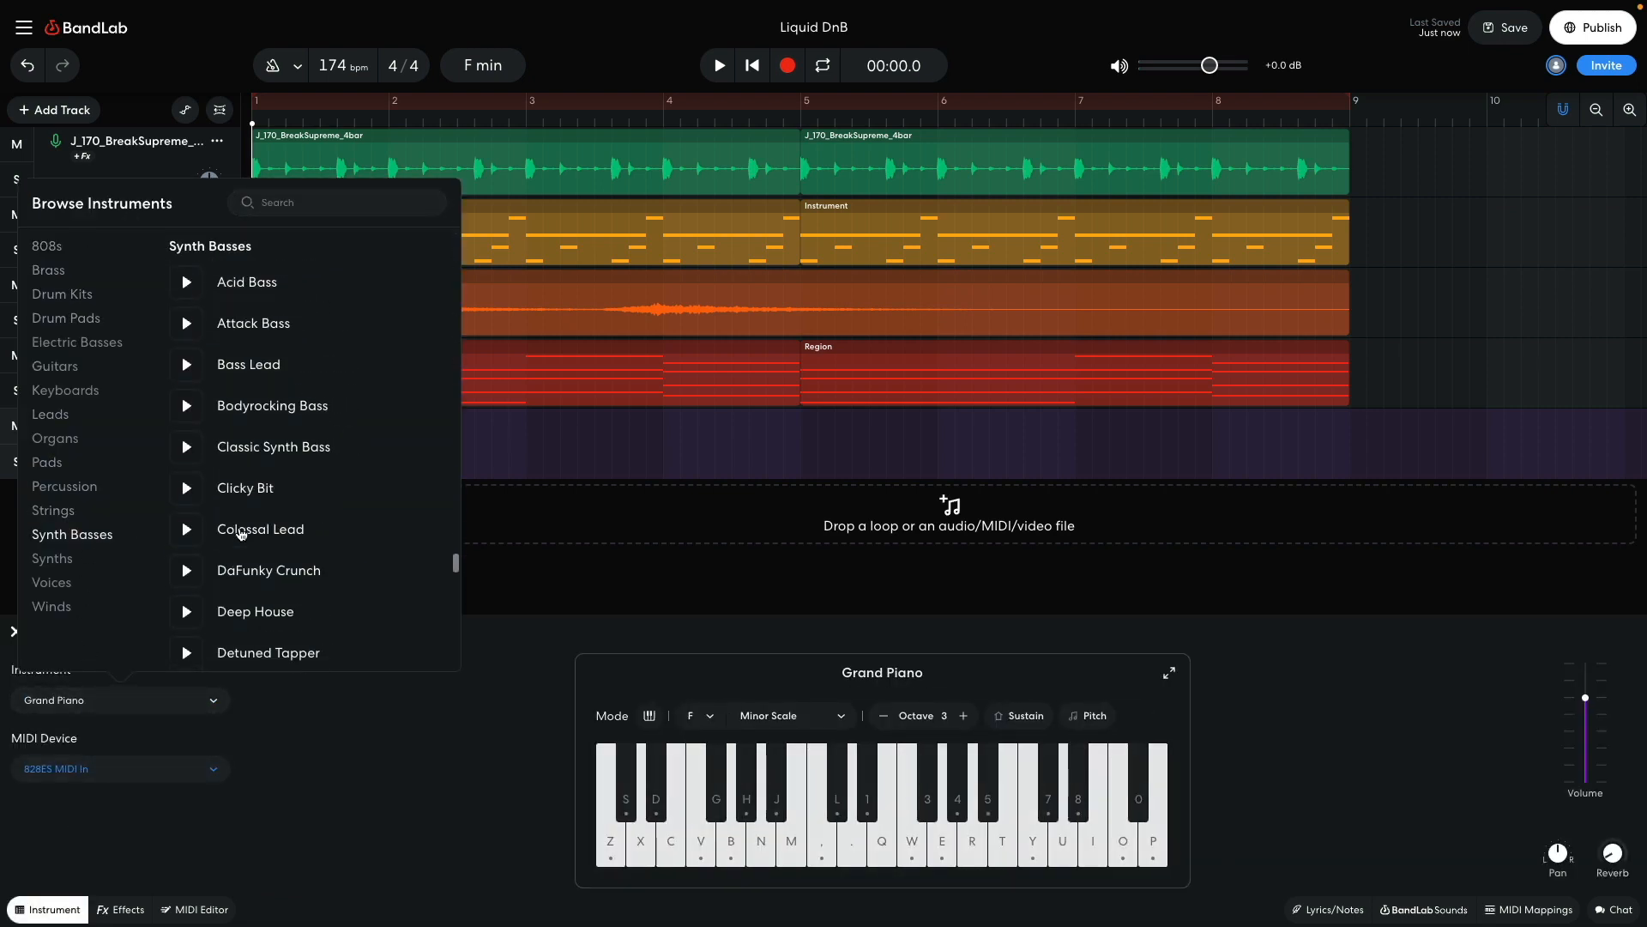
{"action": "scroll", "coordinate": [299, 532], "scroll_direction": "down", "scroll_amount": 10}
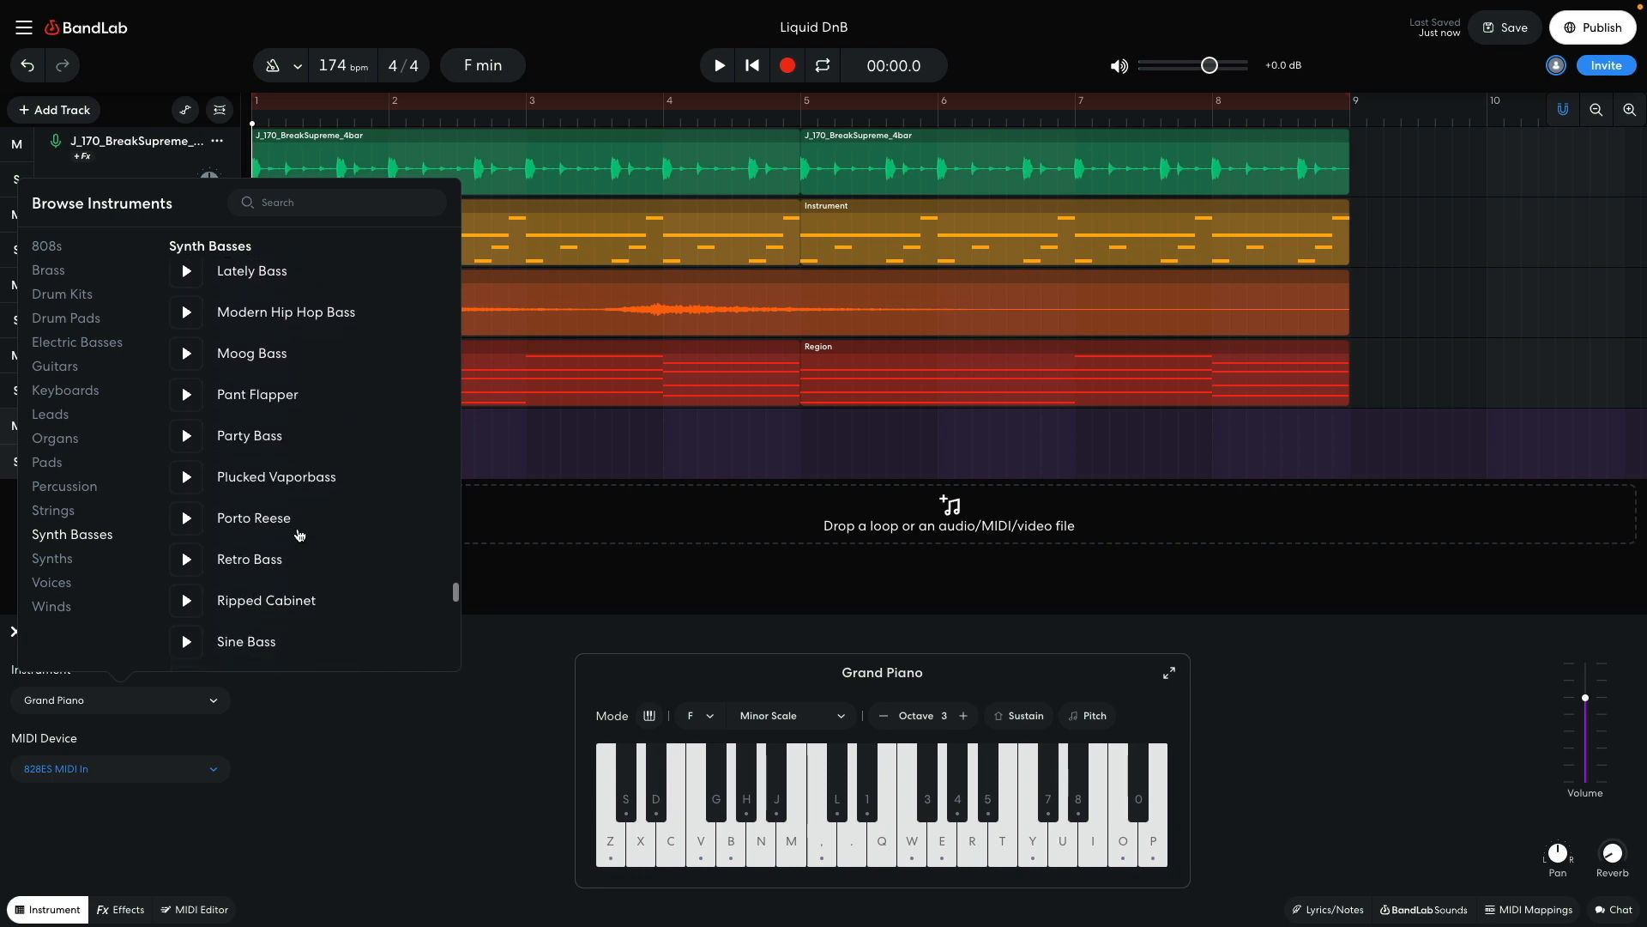
{"action": "scroll", "coordinate": [300, 535], "scroll_direction": "down", "scroll_amount": 3}
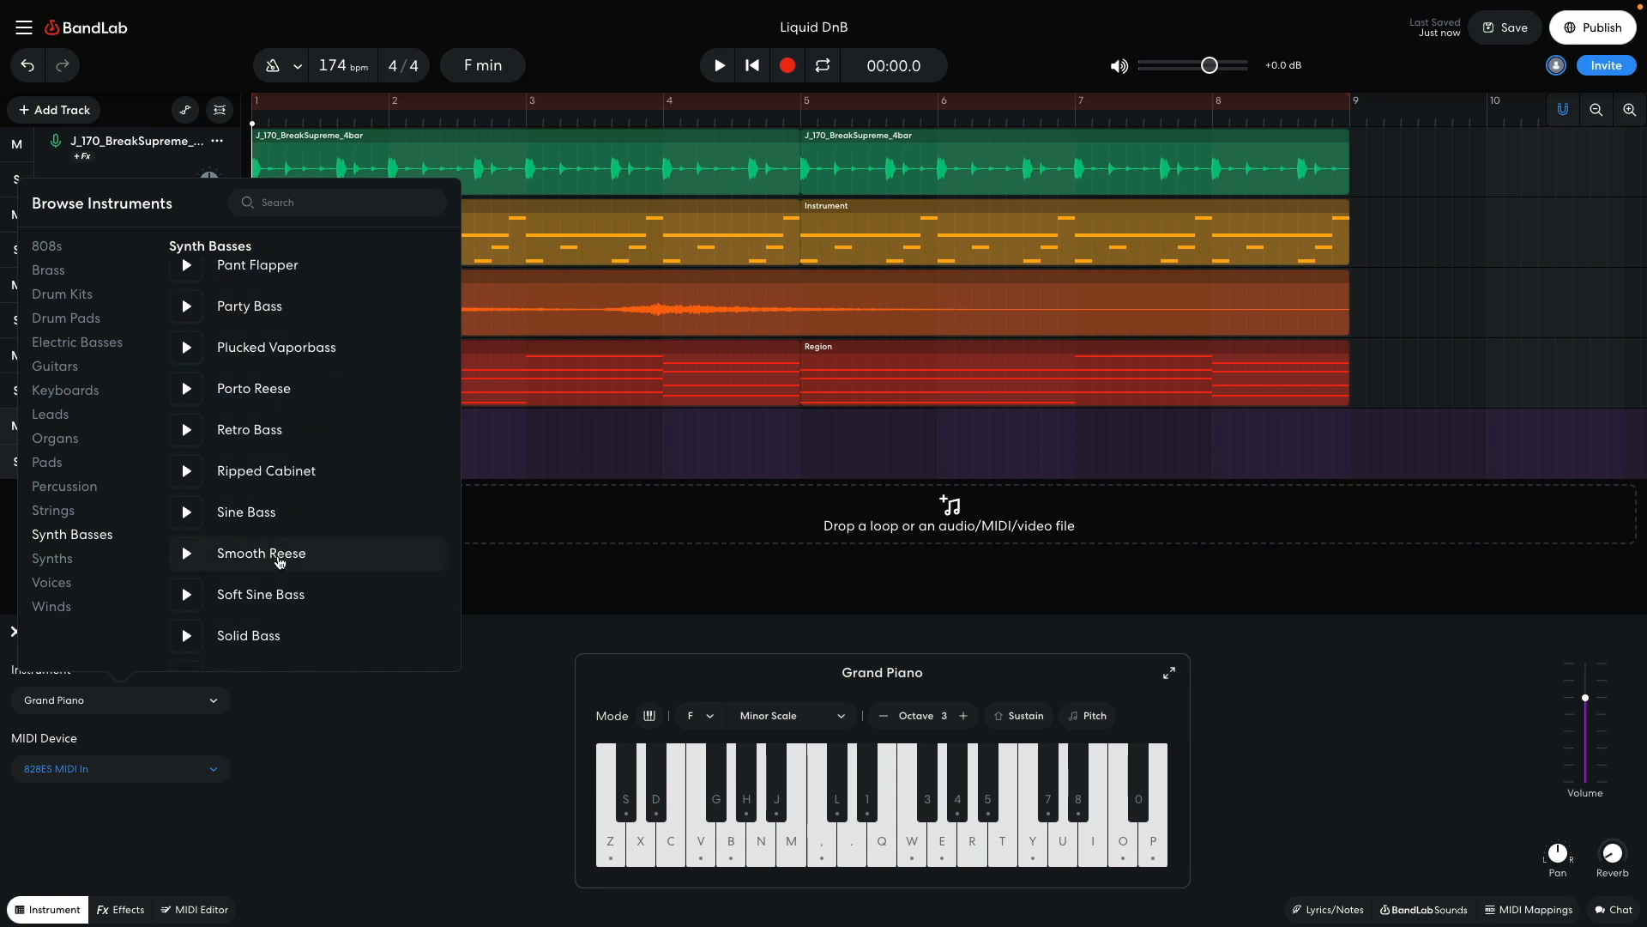
{"action": "left_click", "coordinate": [278, 558]}
{"action": "left_click", "coordinate": [349, 804]}
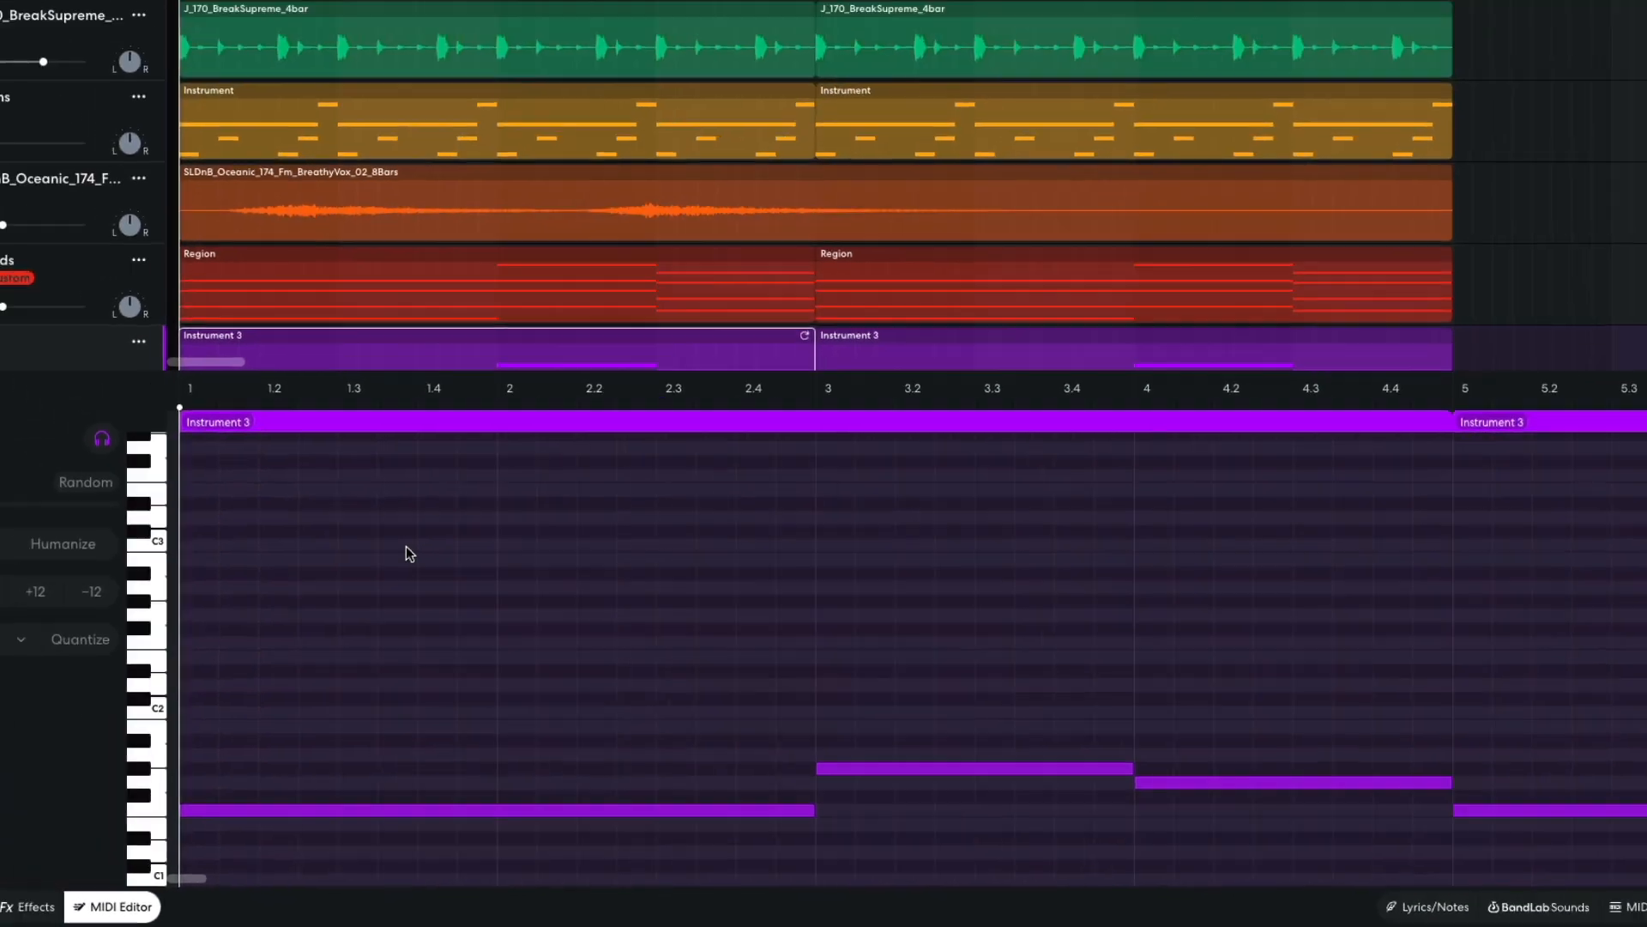
{"action": "key", "text": "space"}
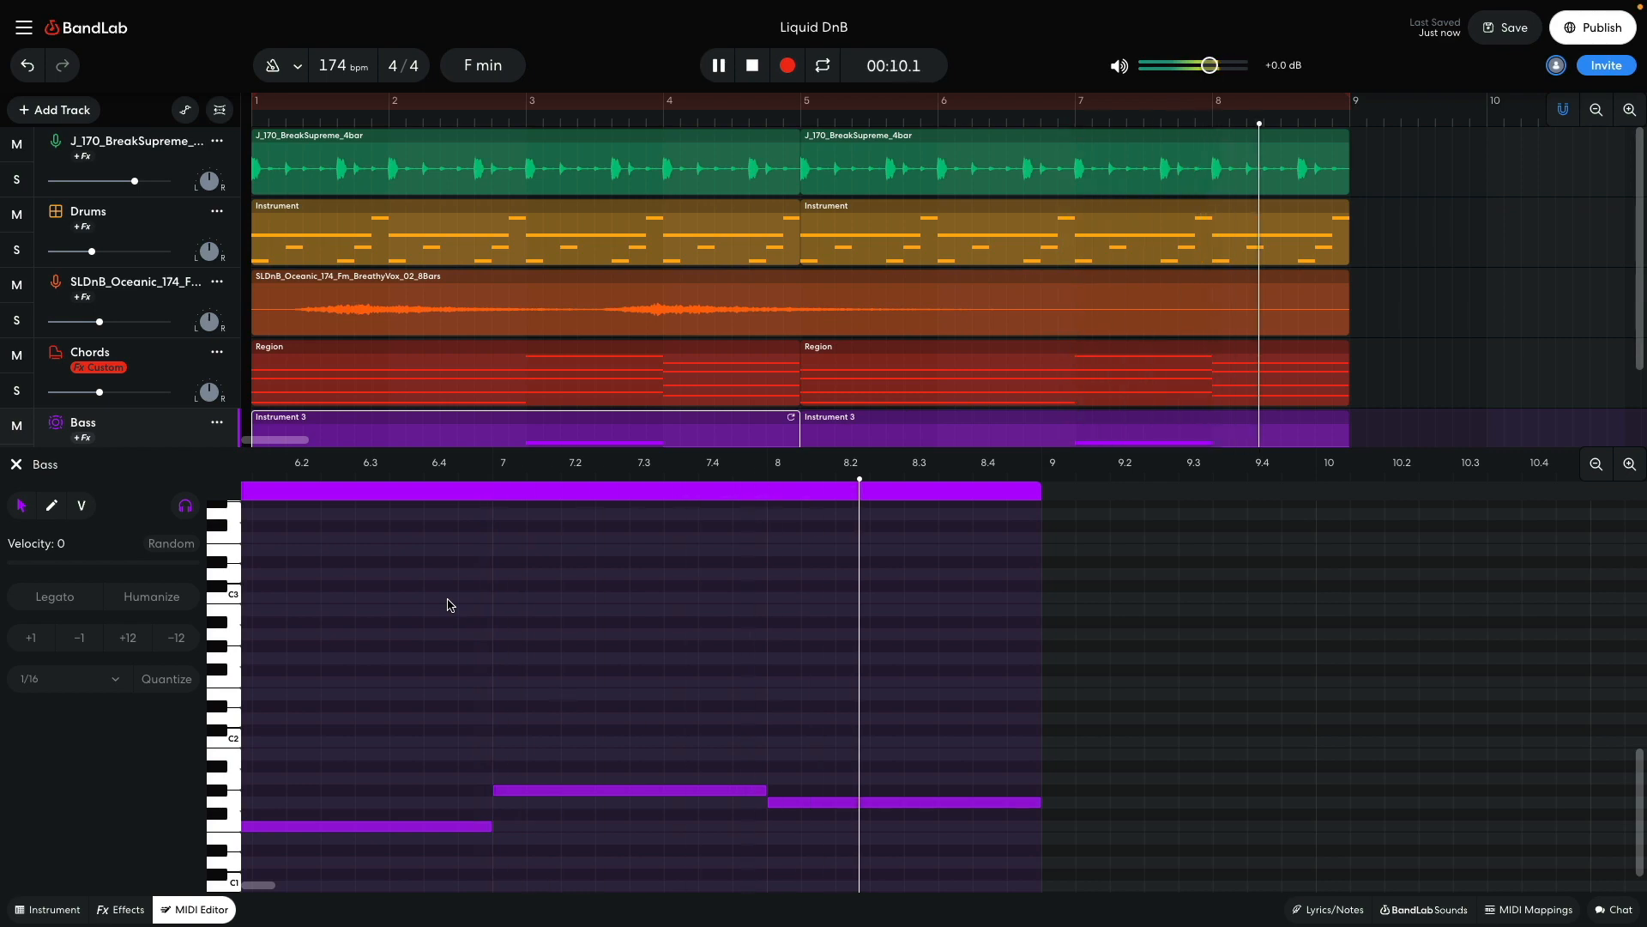
{"action": "key", "text": "e"}
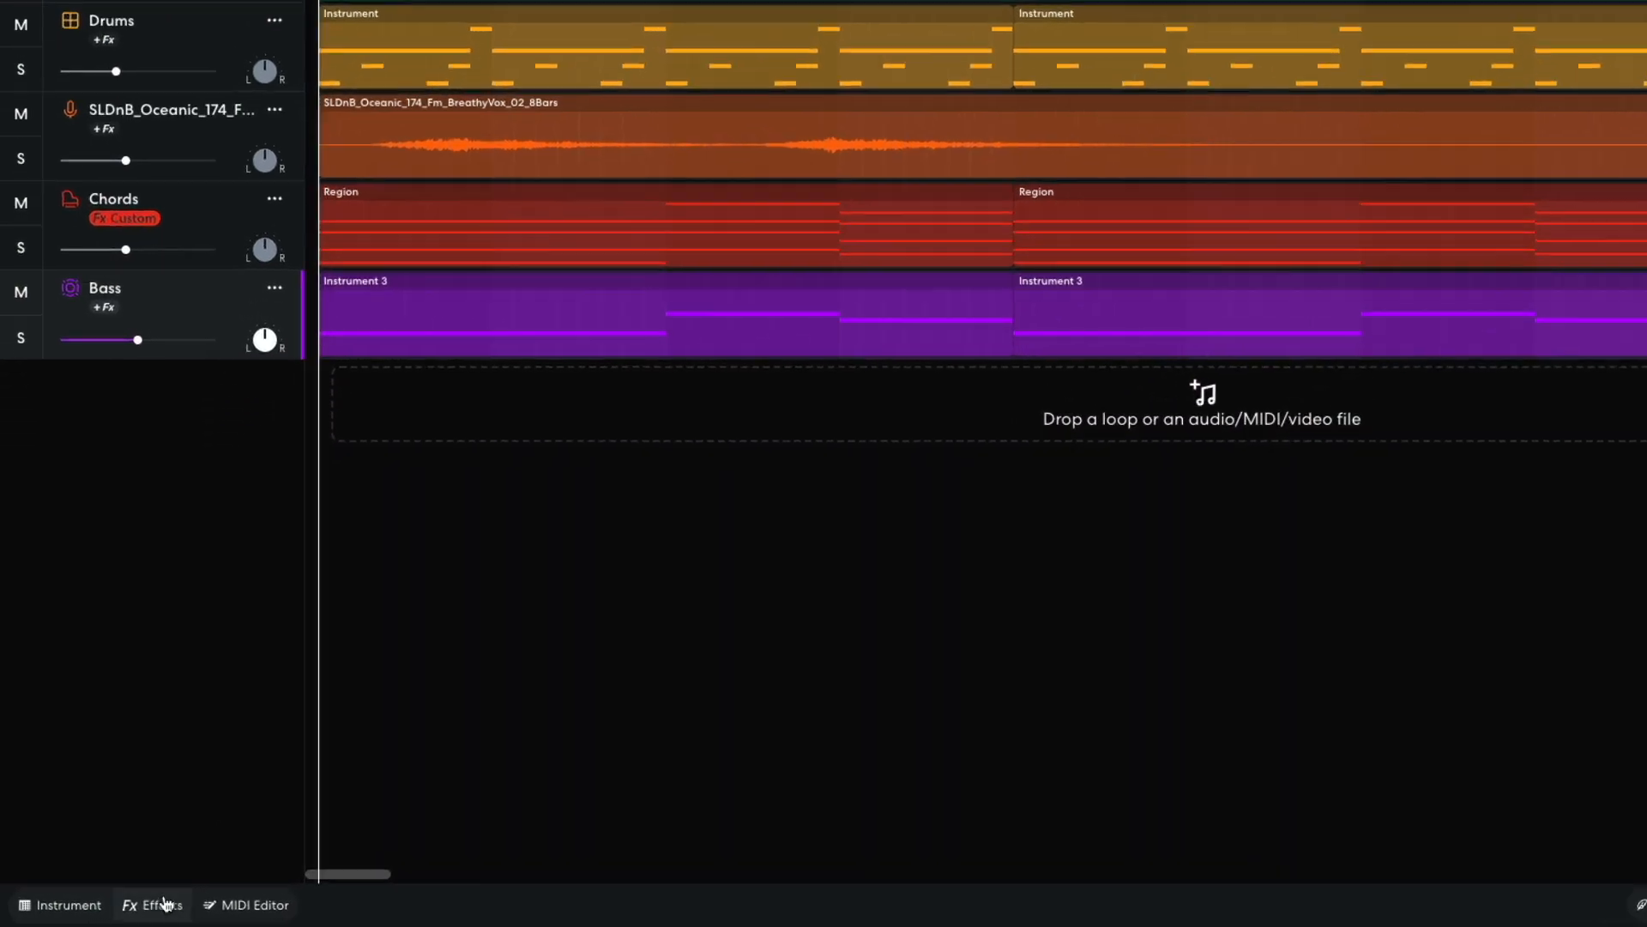
- Add a Multi Filter effect in Lowpass mode to the Bass track and play back the filtered bass
{"action": "left_click", "coordinate": [143, 902]}
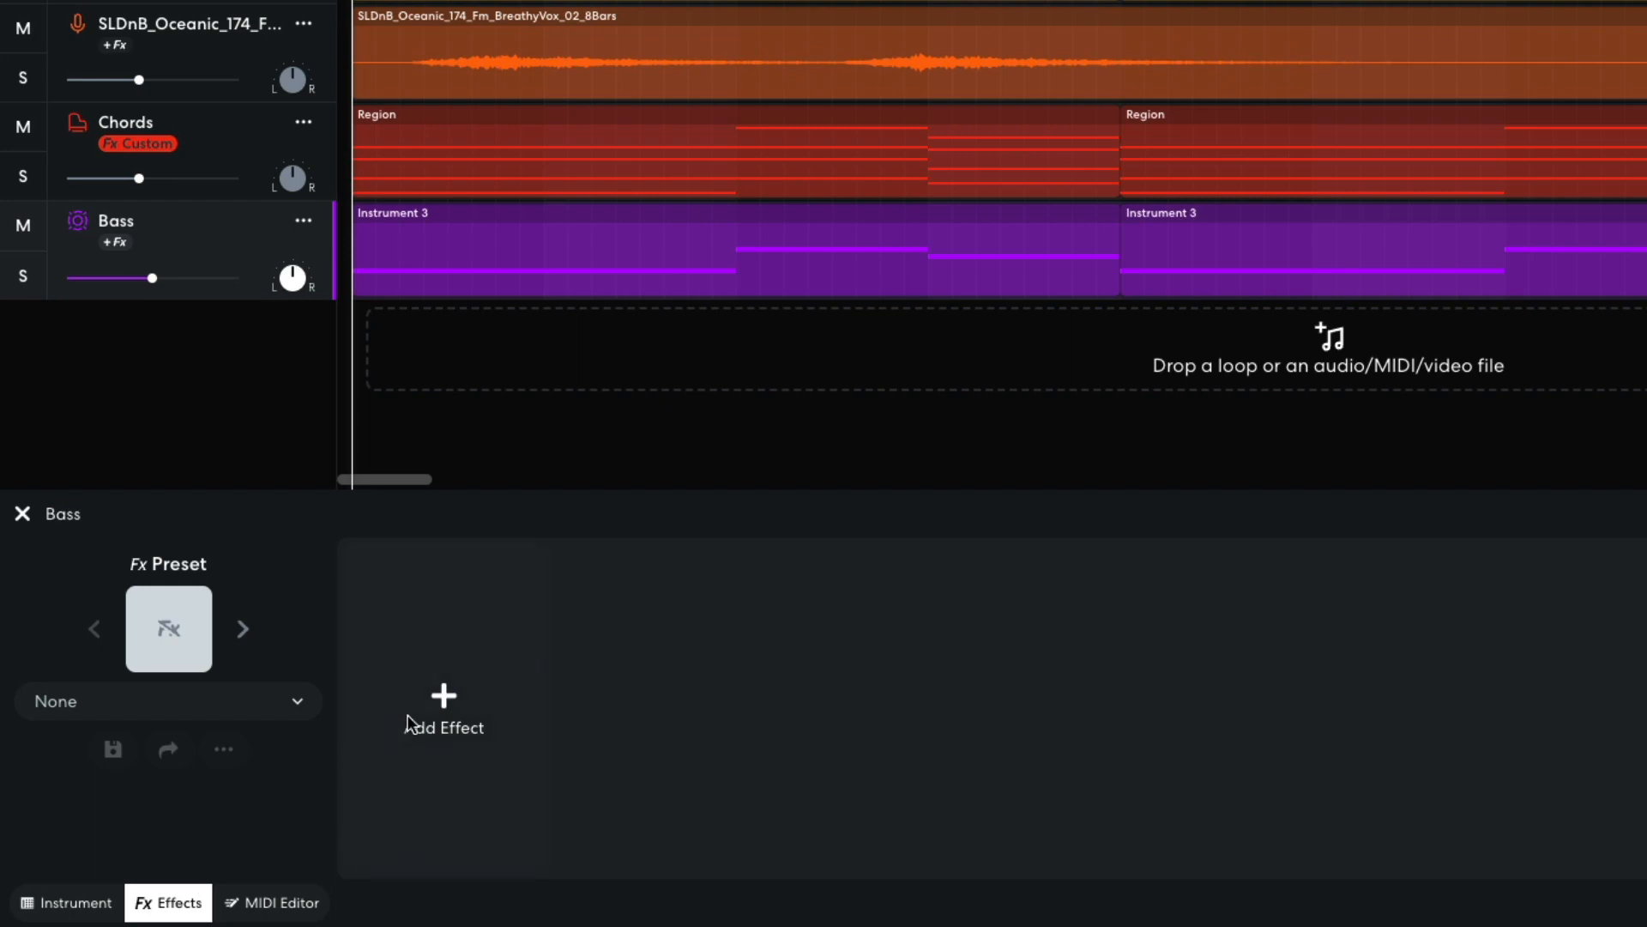
{"action": "left_click", "coordinate": [441, 708]}
{"action": "left_click", "coordinate": [156, 369]}
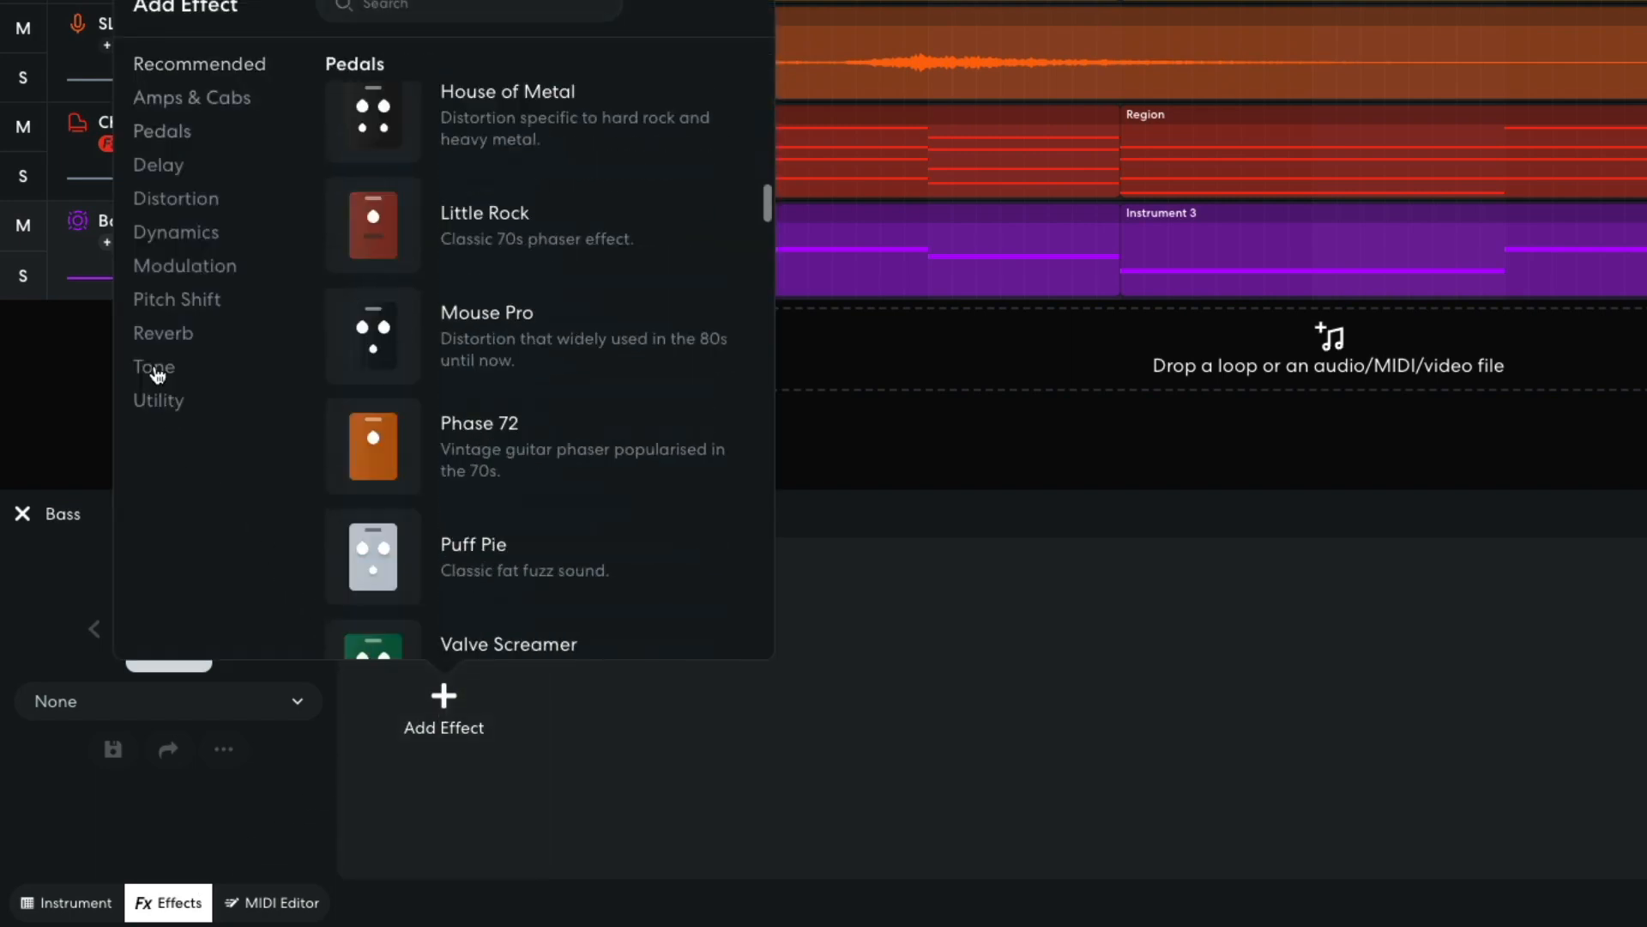
{"action": "left_click", "coordinate": [399, 474]}
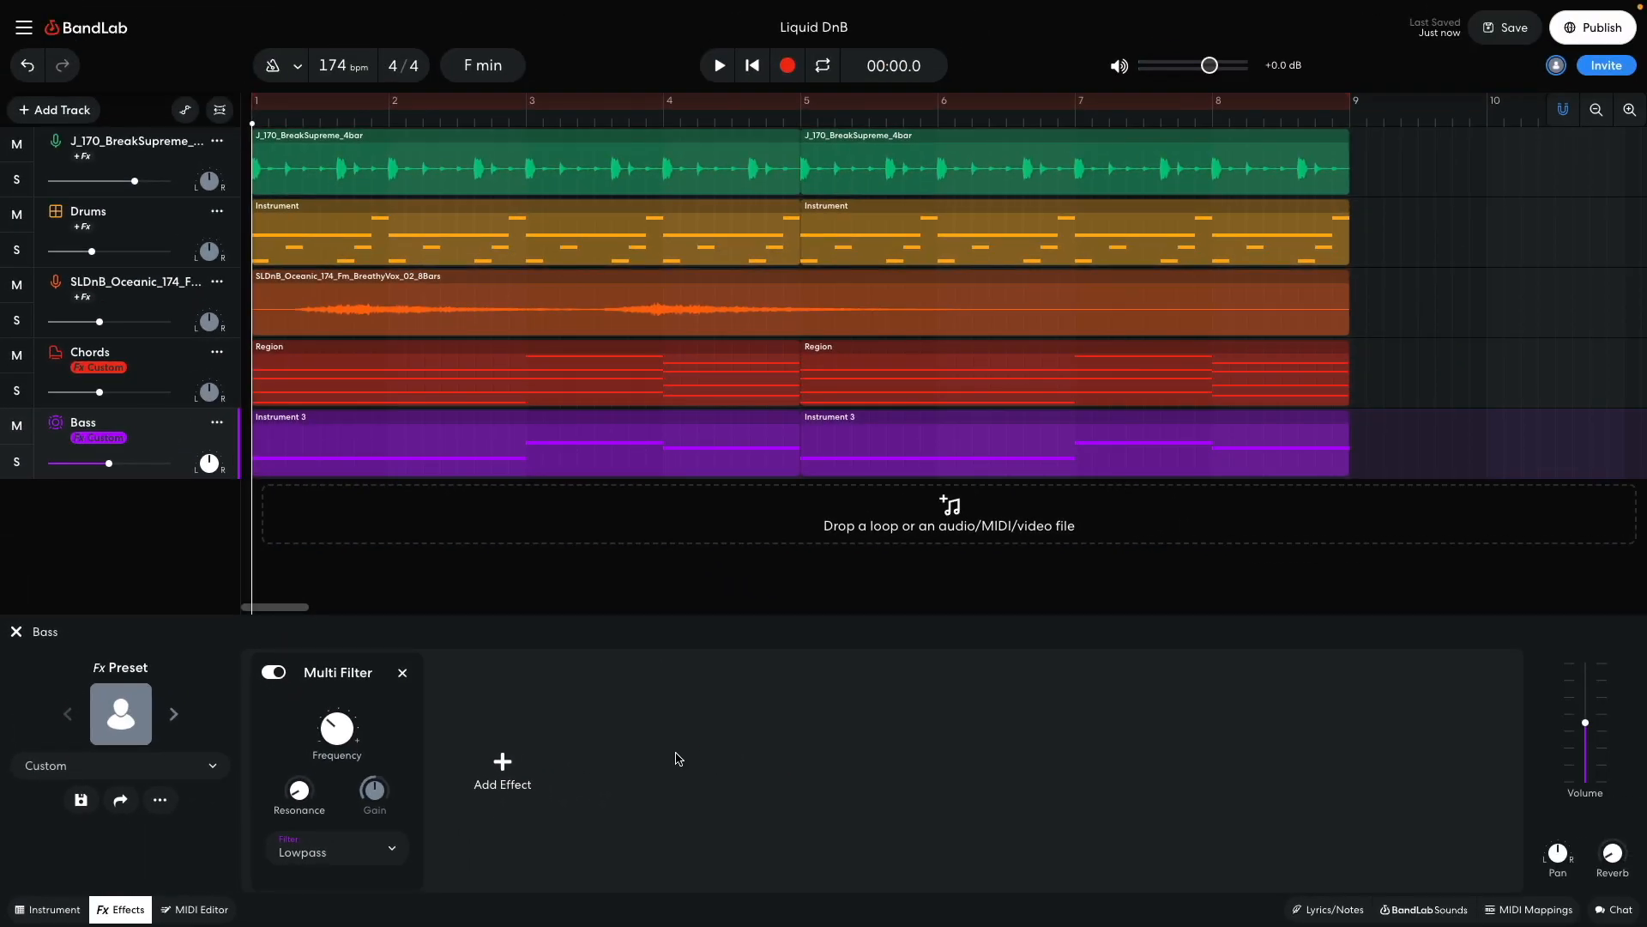
{"action": "key", "text": "space"}
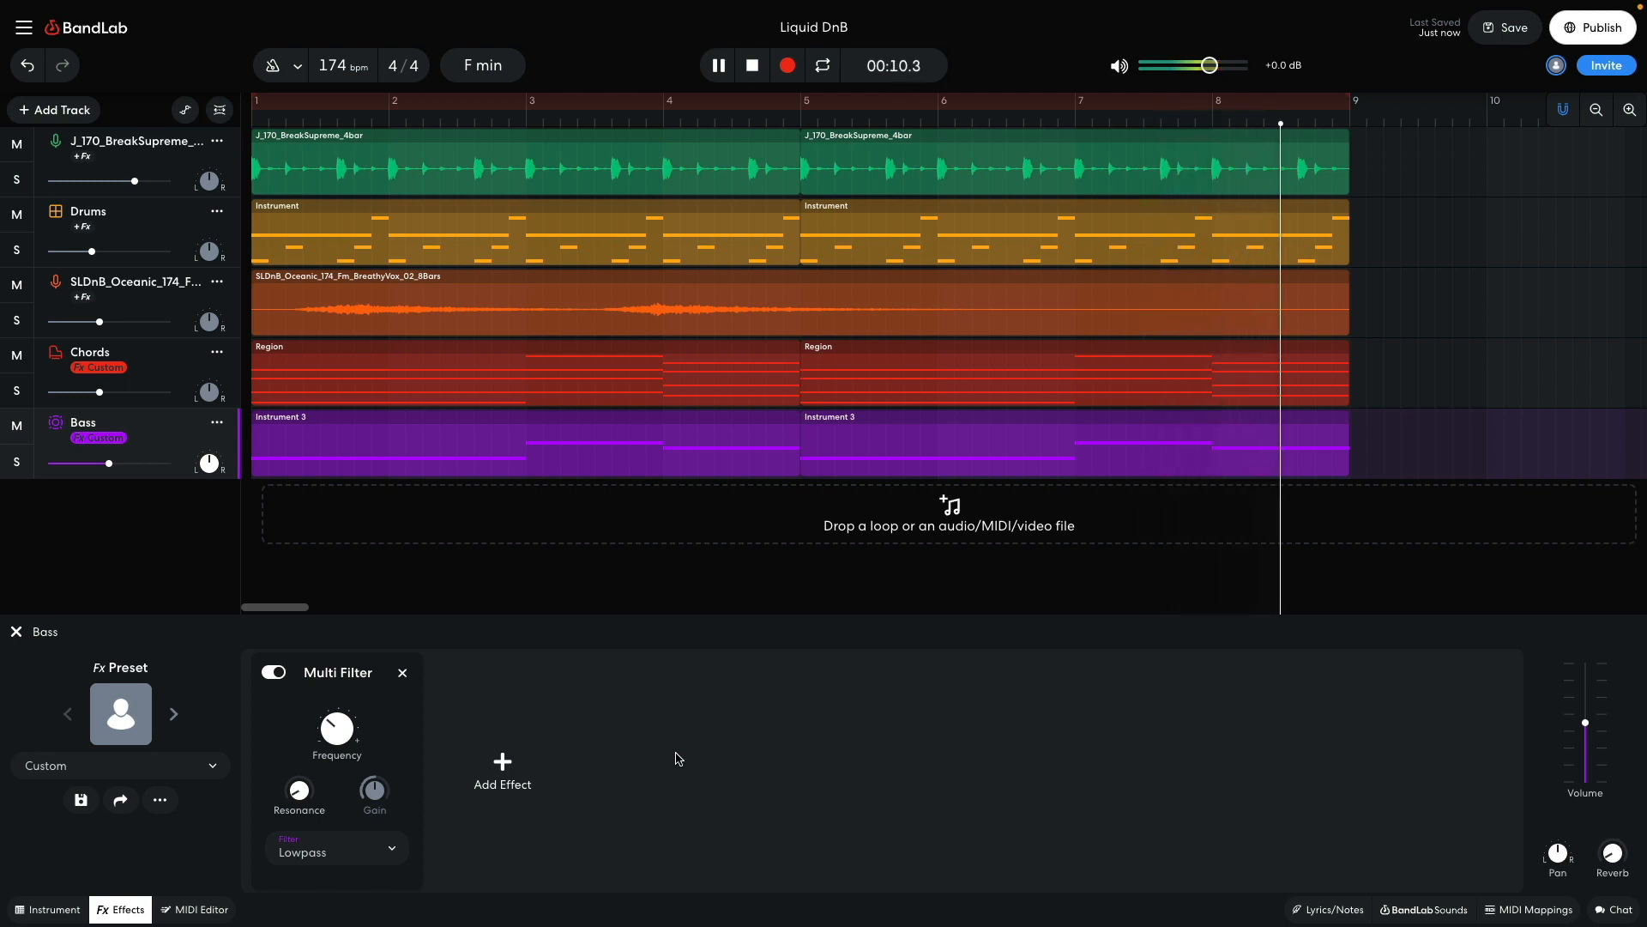
{"action": "left_click", "coordinate": [15, 631]}
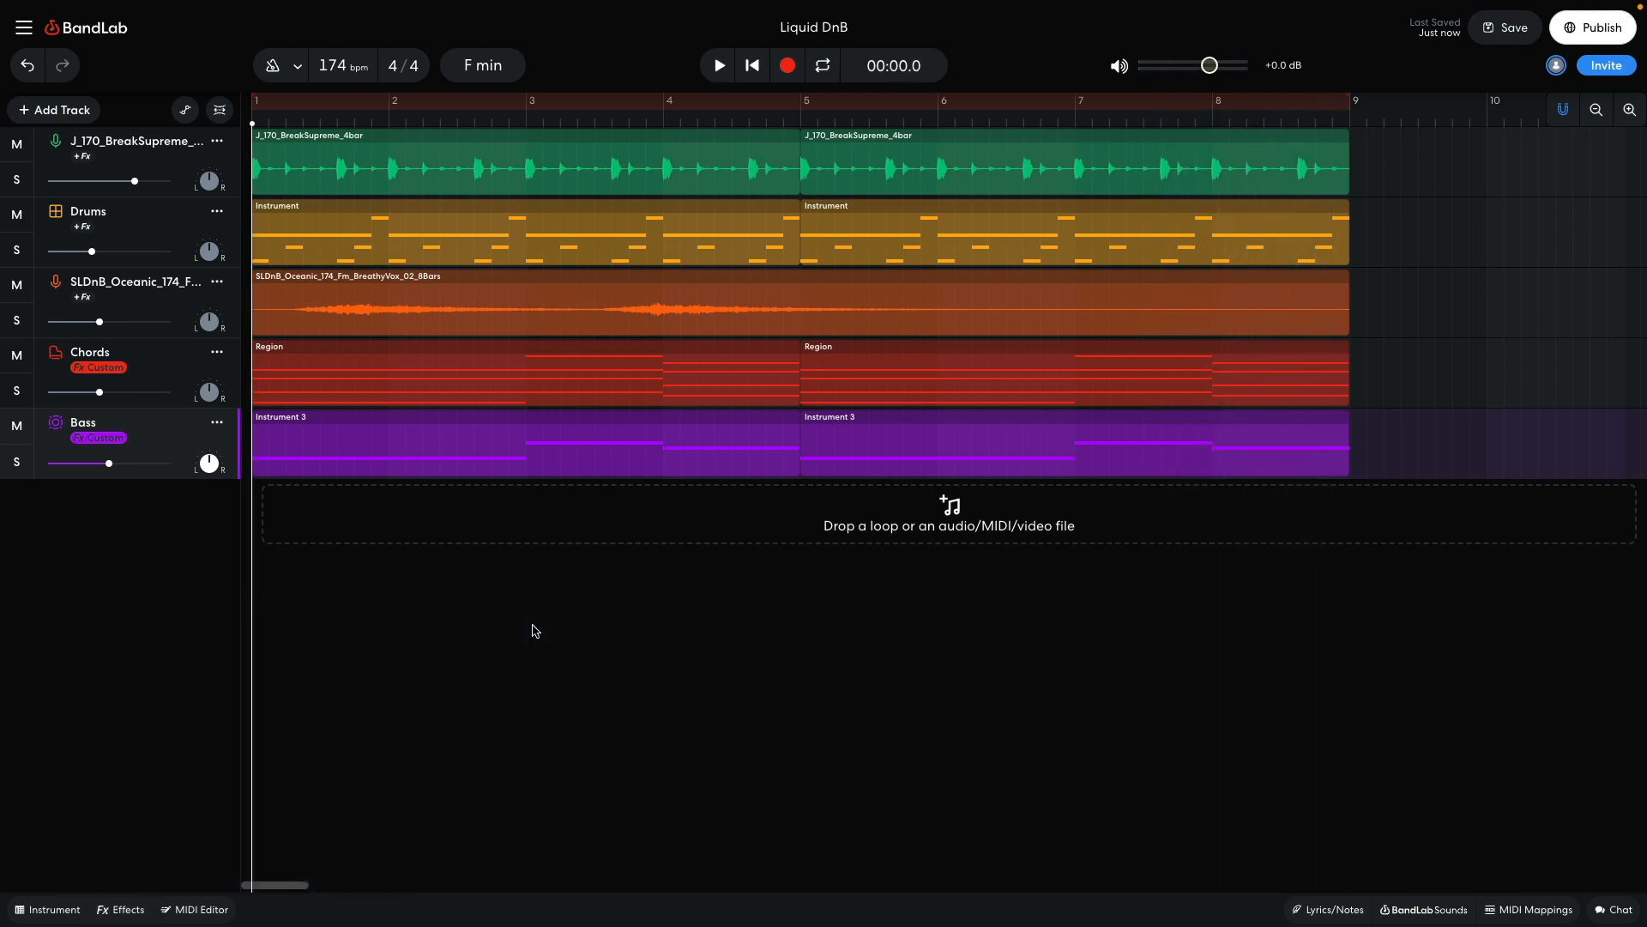
- Add another virtual instrument track and assign it the Funky Phat Lead sound from the Leads category
{"action": "left_click", "coordinate": [65, 111]}
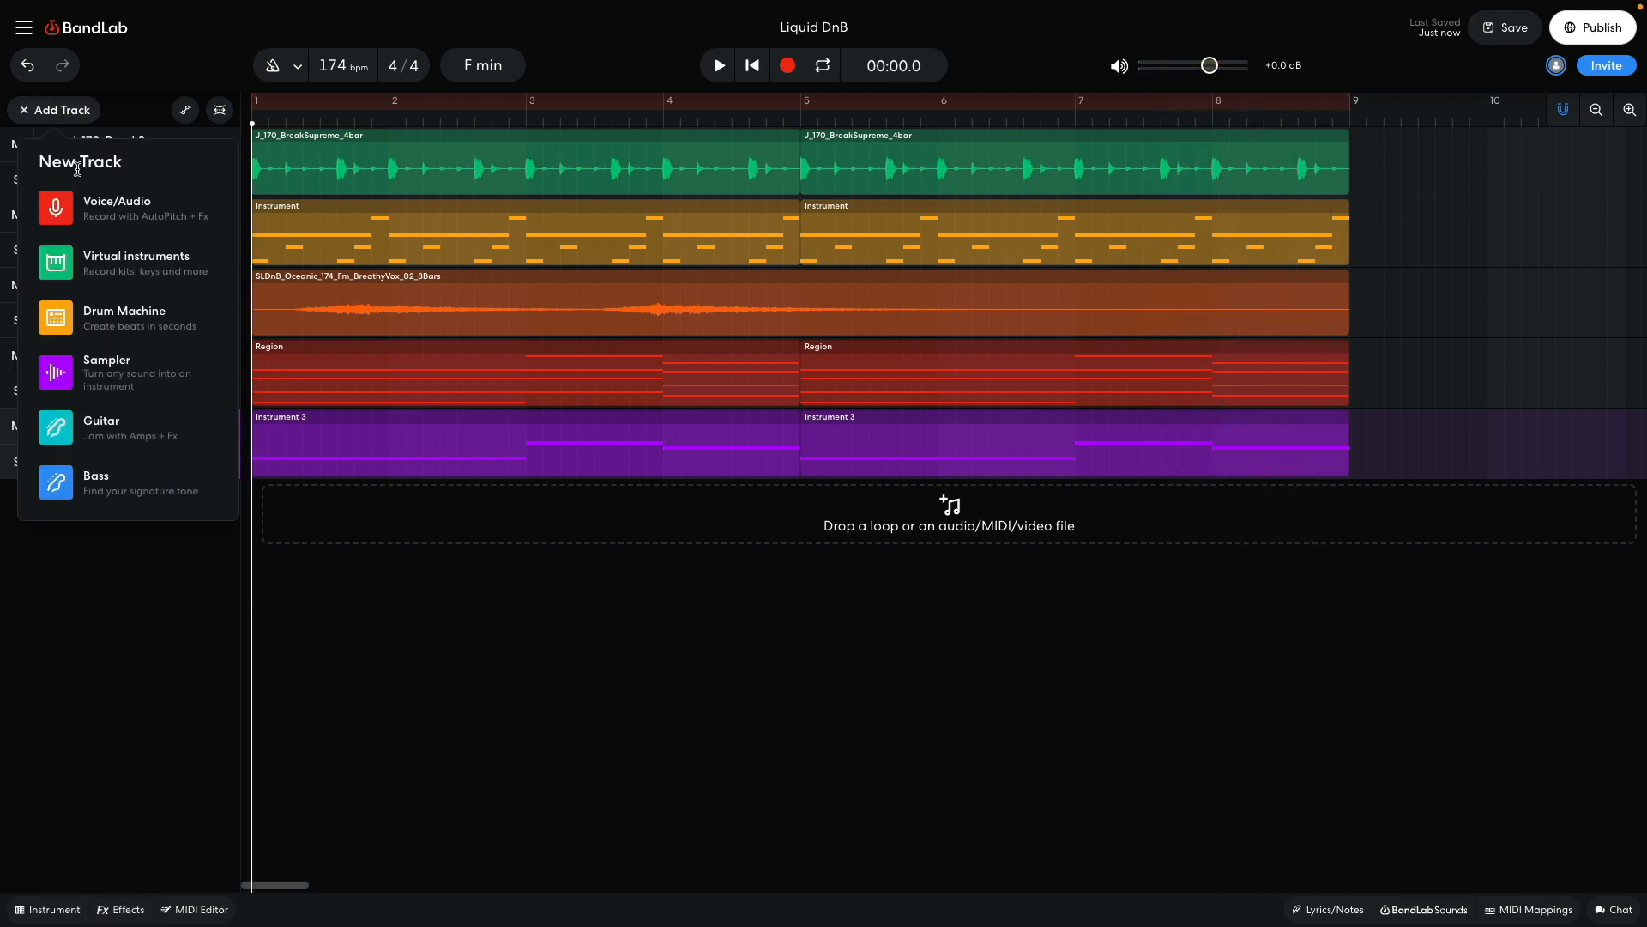
{"action": "left_click", "coordinate": [110, 264]}
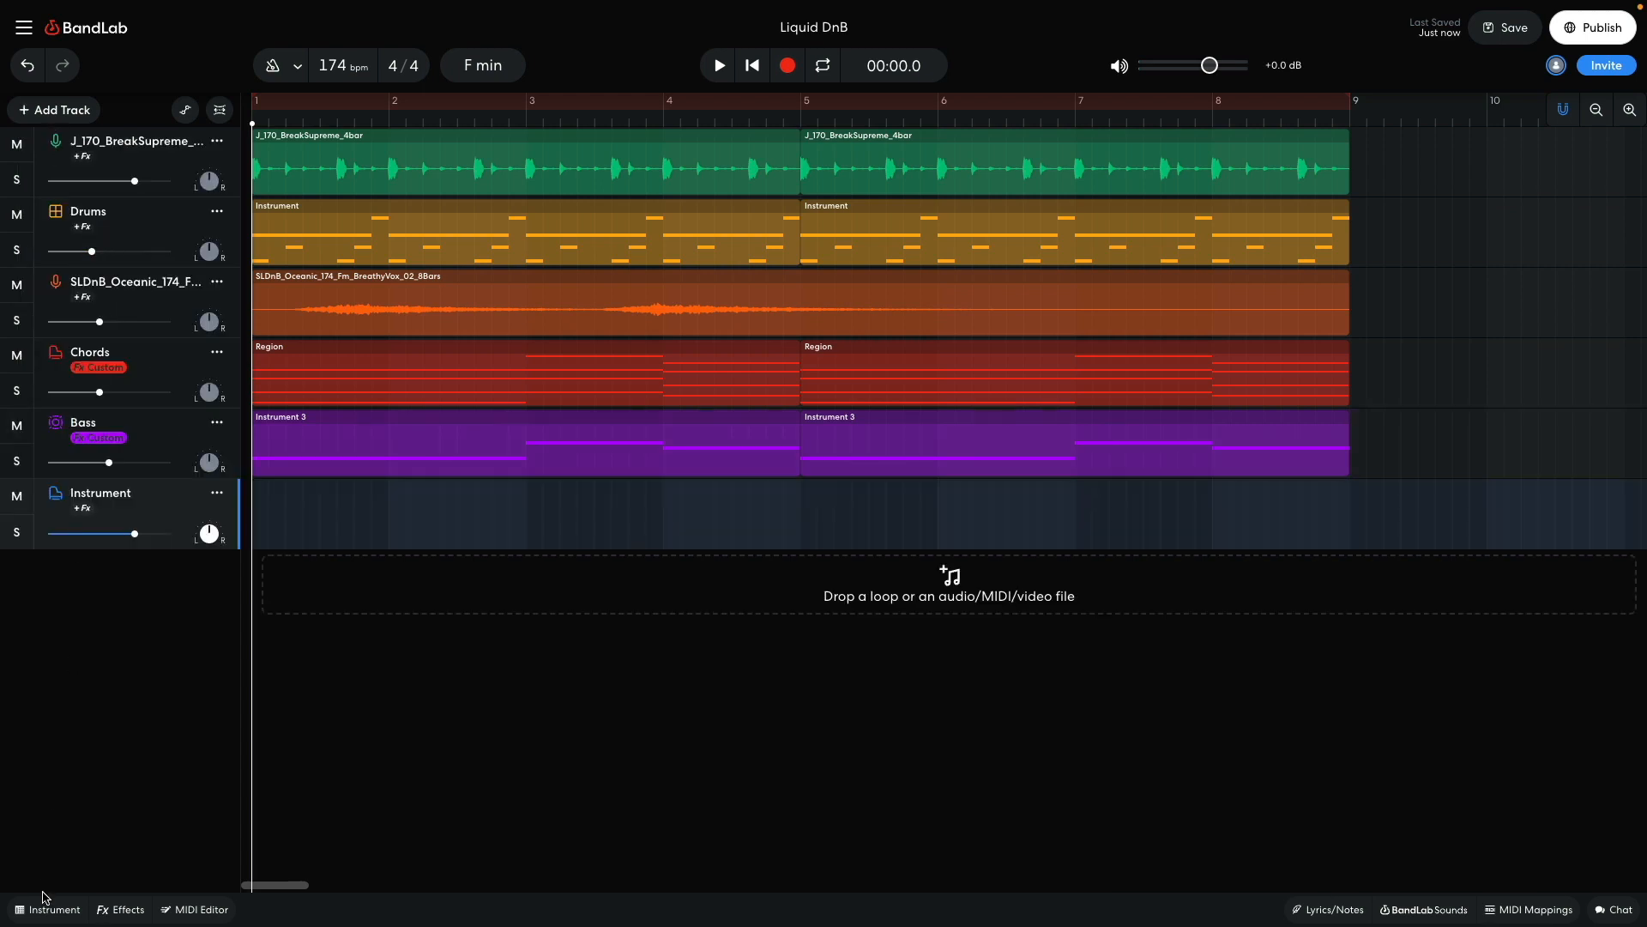
{"action": "left_click", "coordinate": [47, 907]}
{"action": "left_click", "coordinate": [91, 709]}
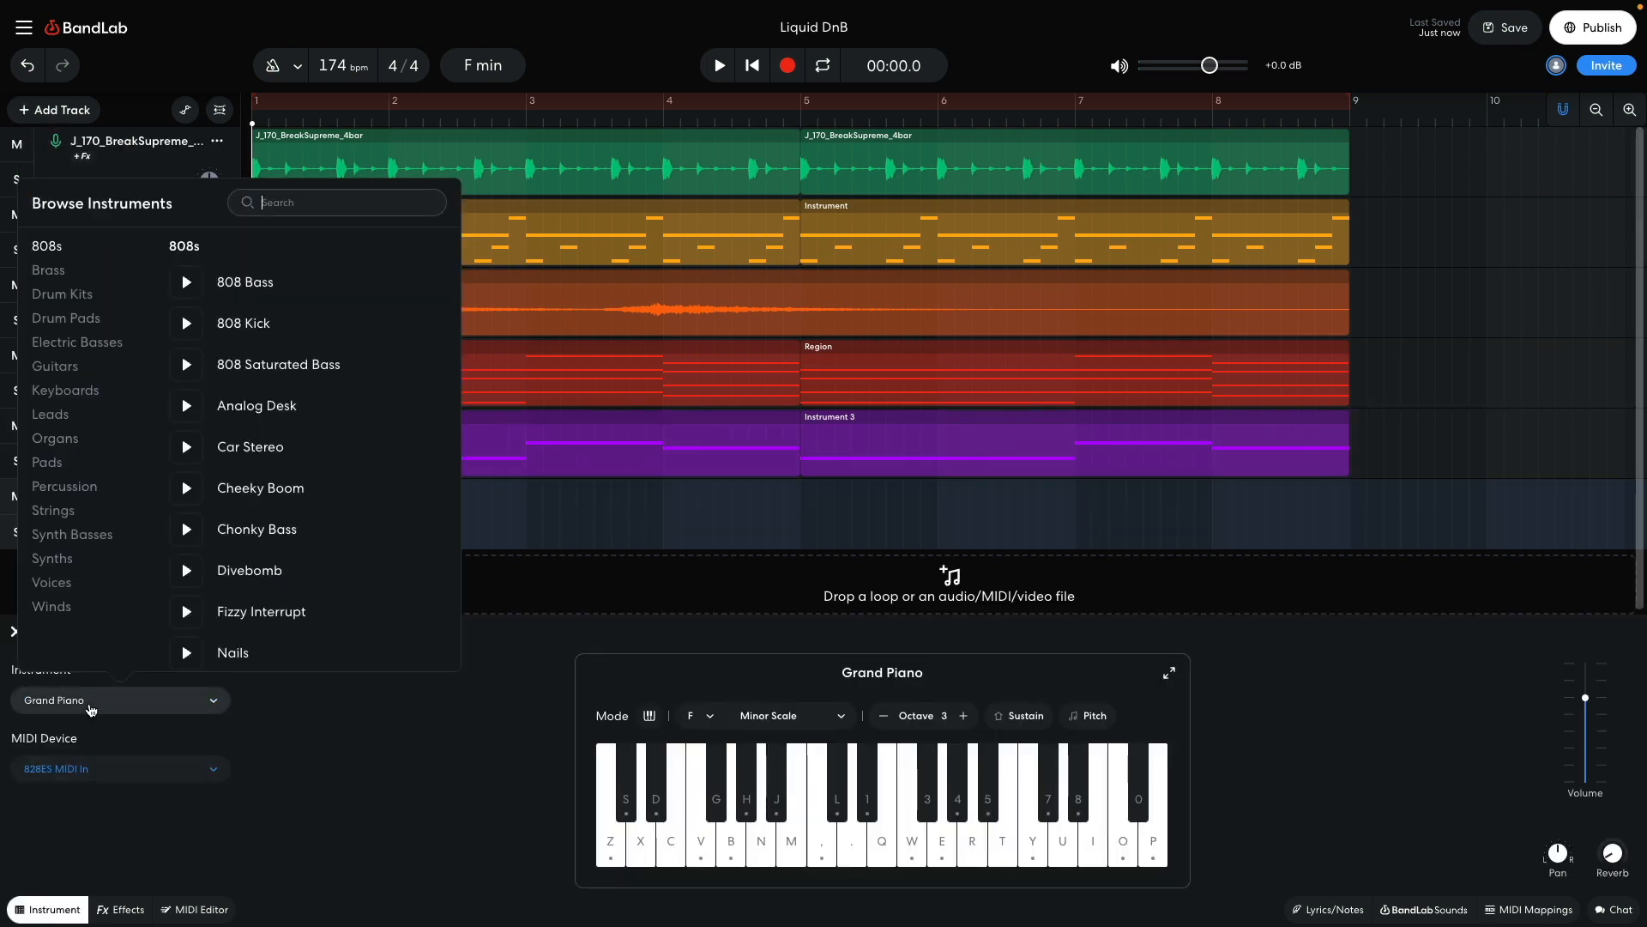
{"action": "left_click", "coordinate": [55, 366]}
{"action": "left_click", "coordinate": [51, 414]}
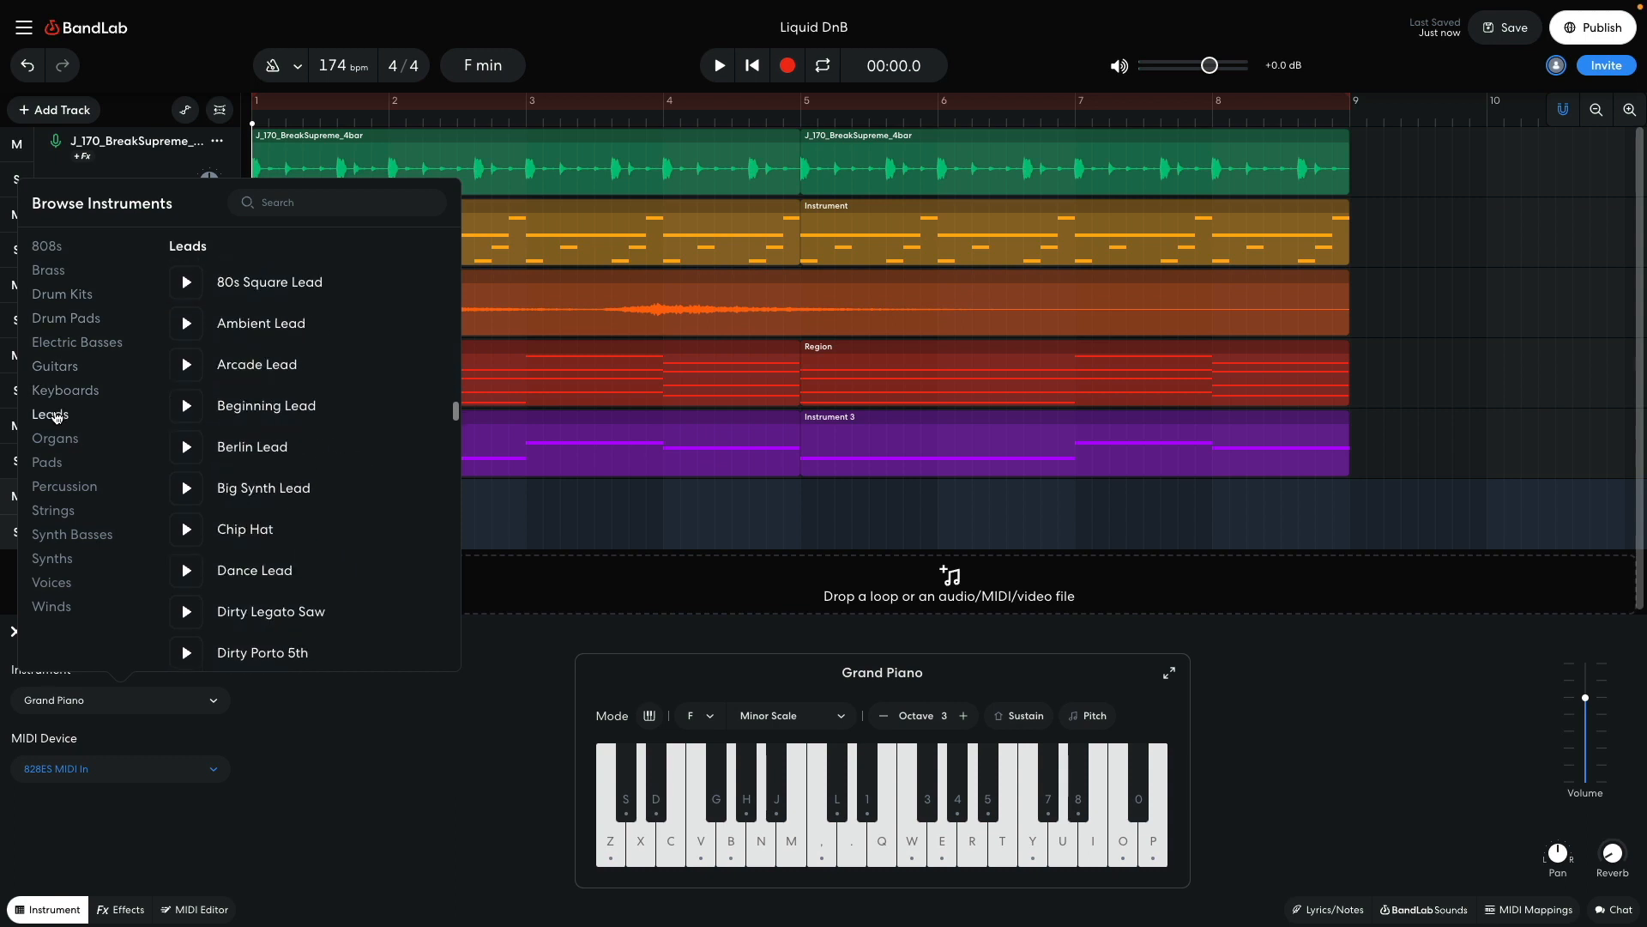
{"action": "scroll", "coordinate": [257, 463], "scroll_direction": "down", "scroll_amount": 4}
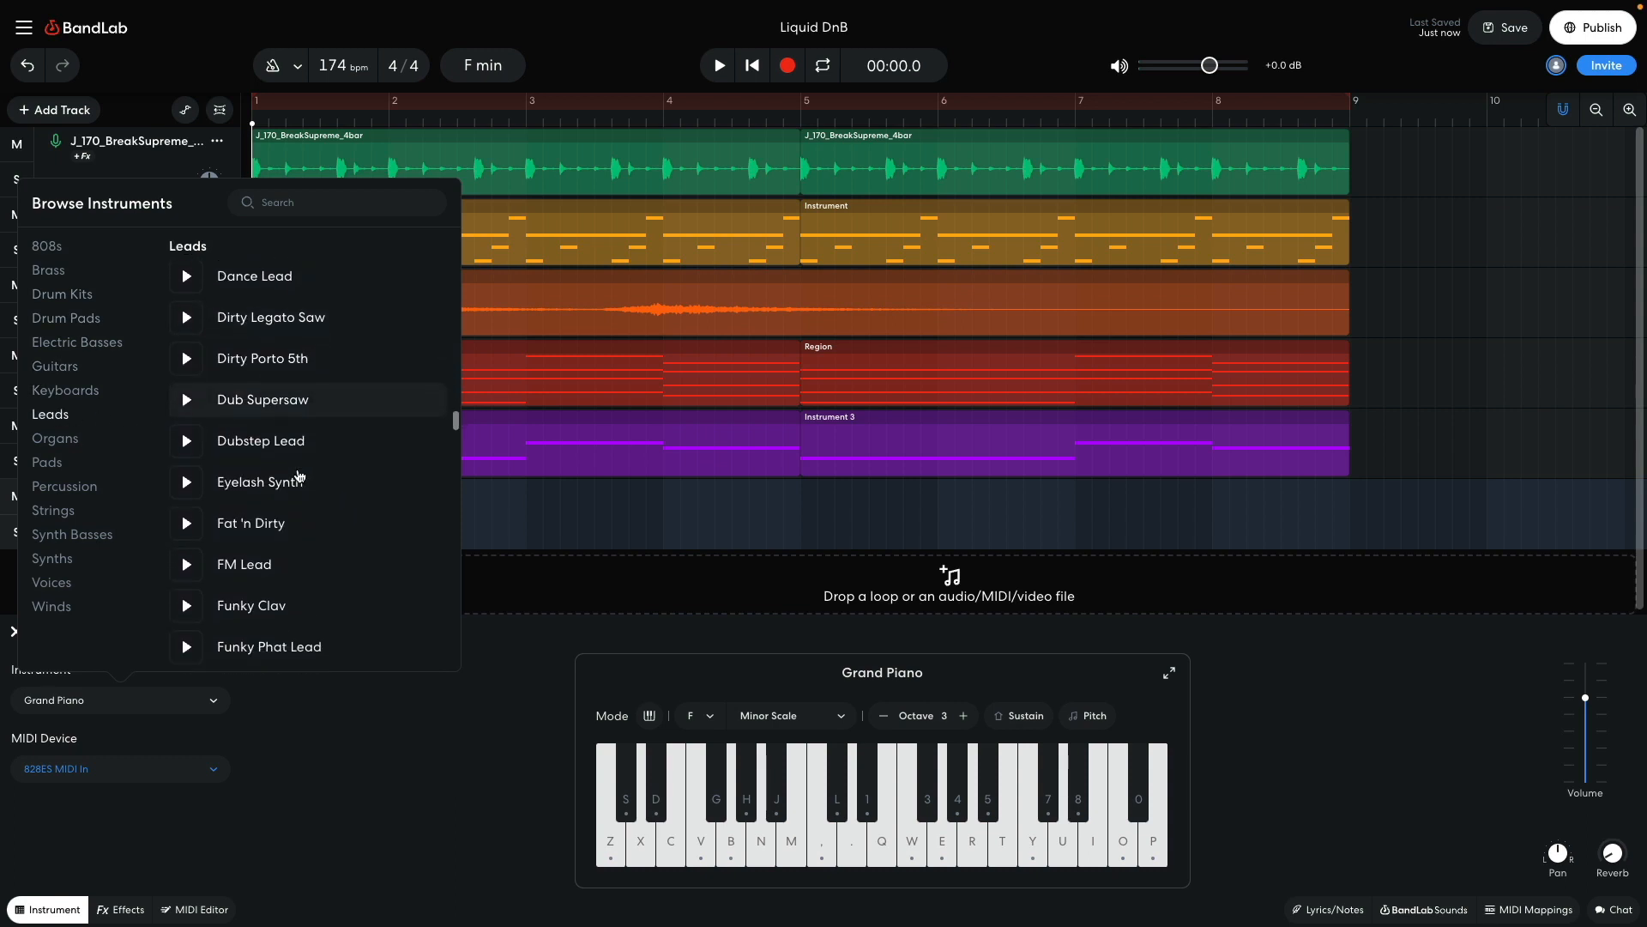
{"action": "left_click", "coordinate": [277, 617]}
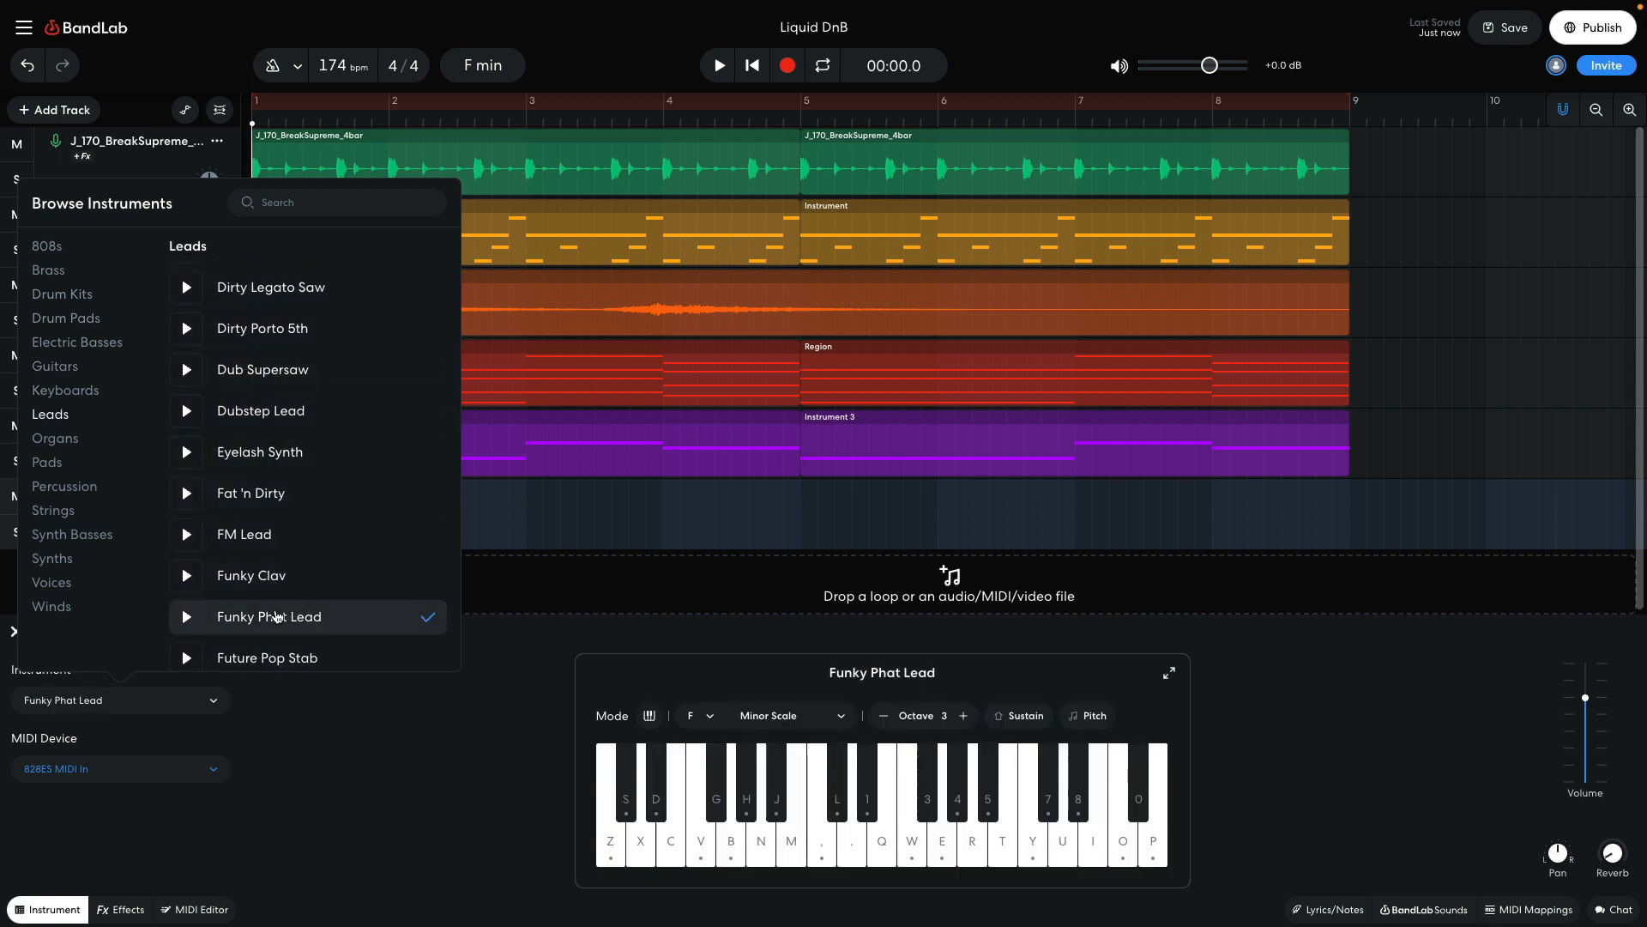
{"action": "left_click", "coordinate": [333, 726]}
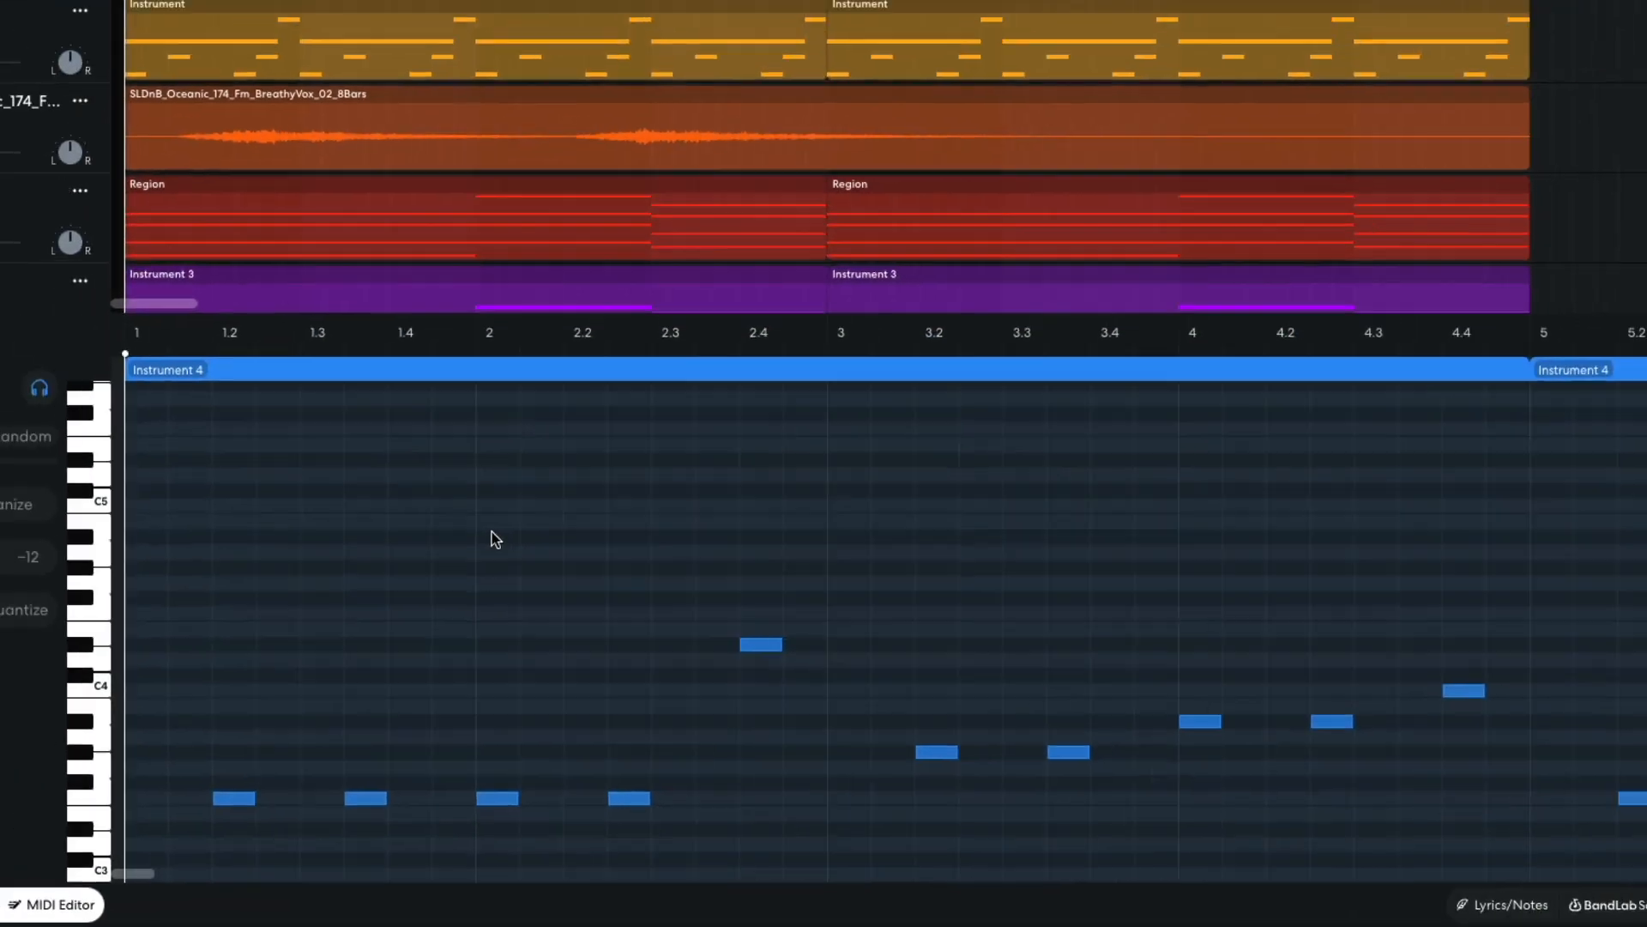
- Play back the Synth track's melody and add an Auto Pan effect from the Modulation category to that track
{"action": "key", "text": "space"}
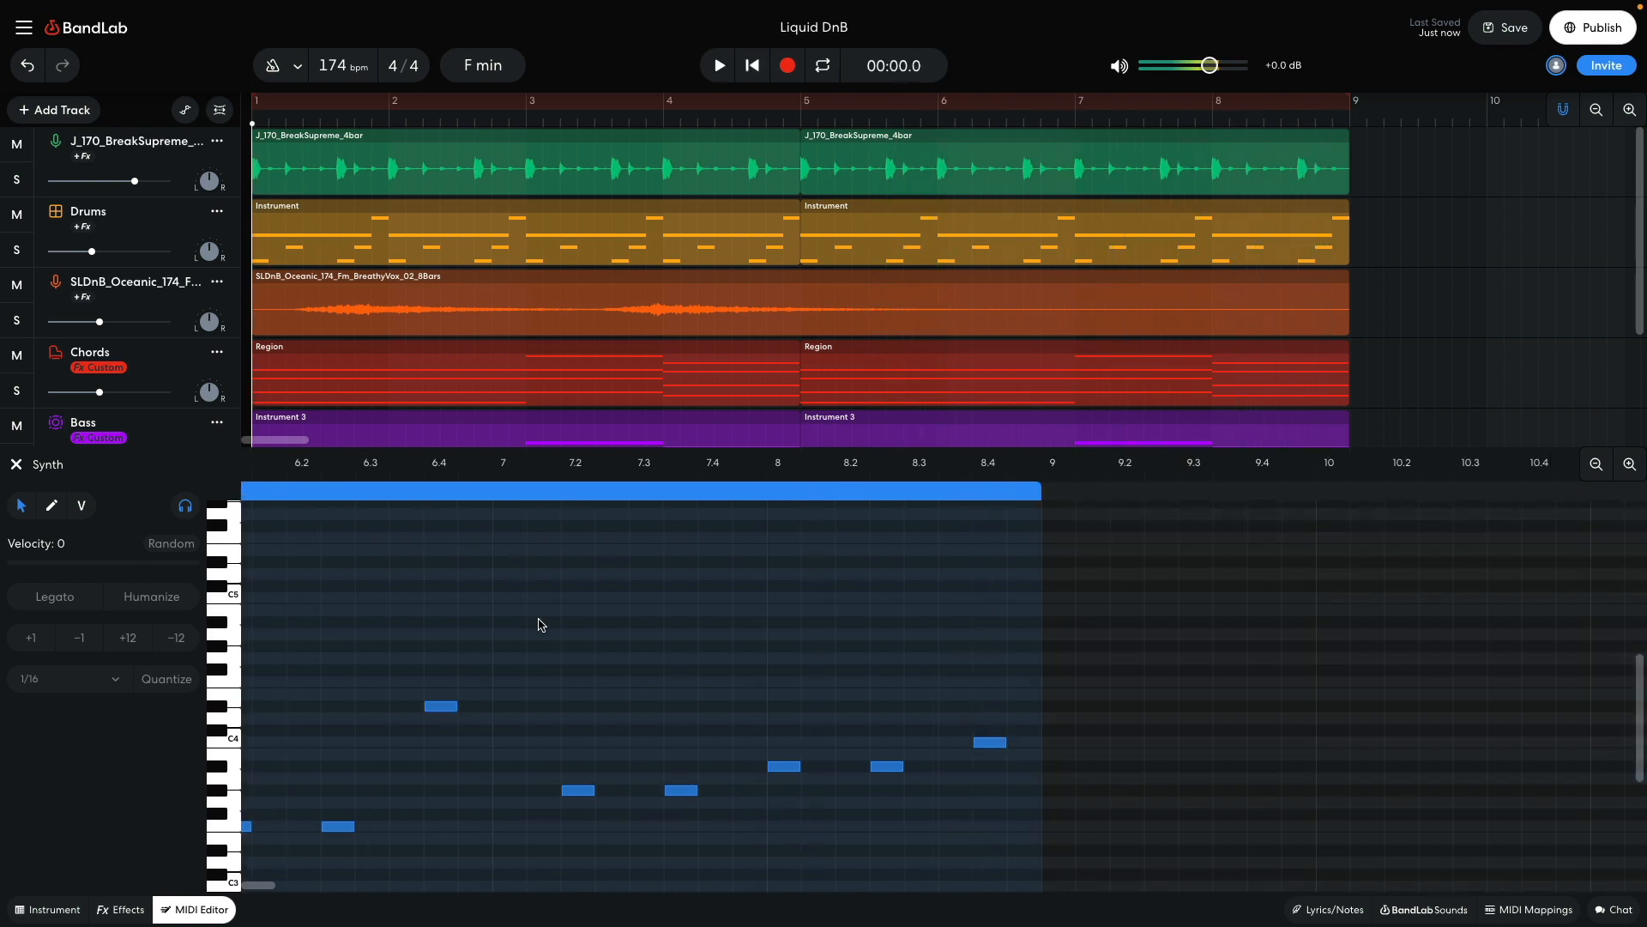
{"action": "key", "text": "e"}
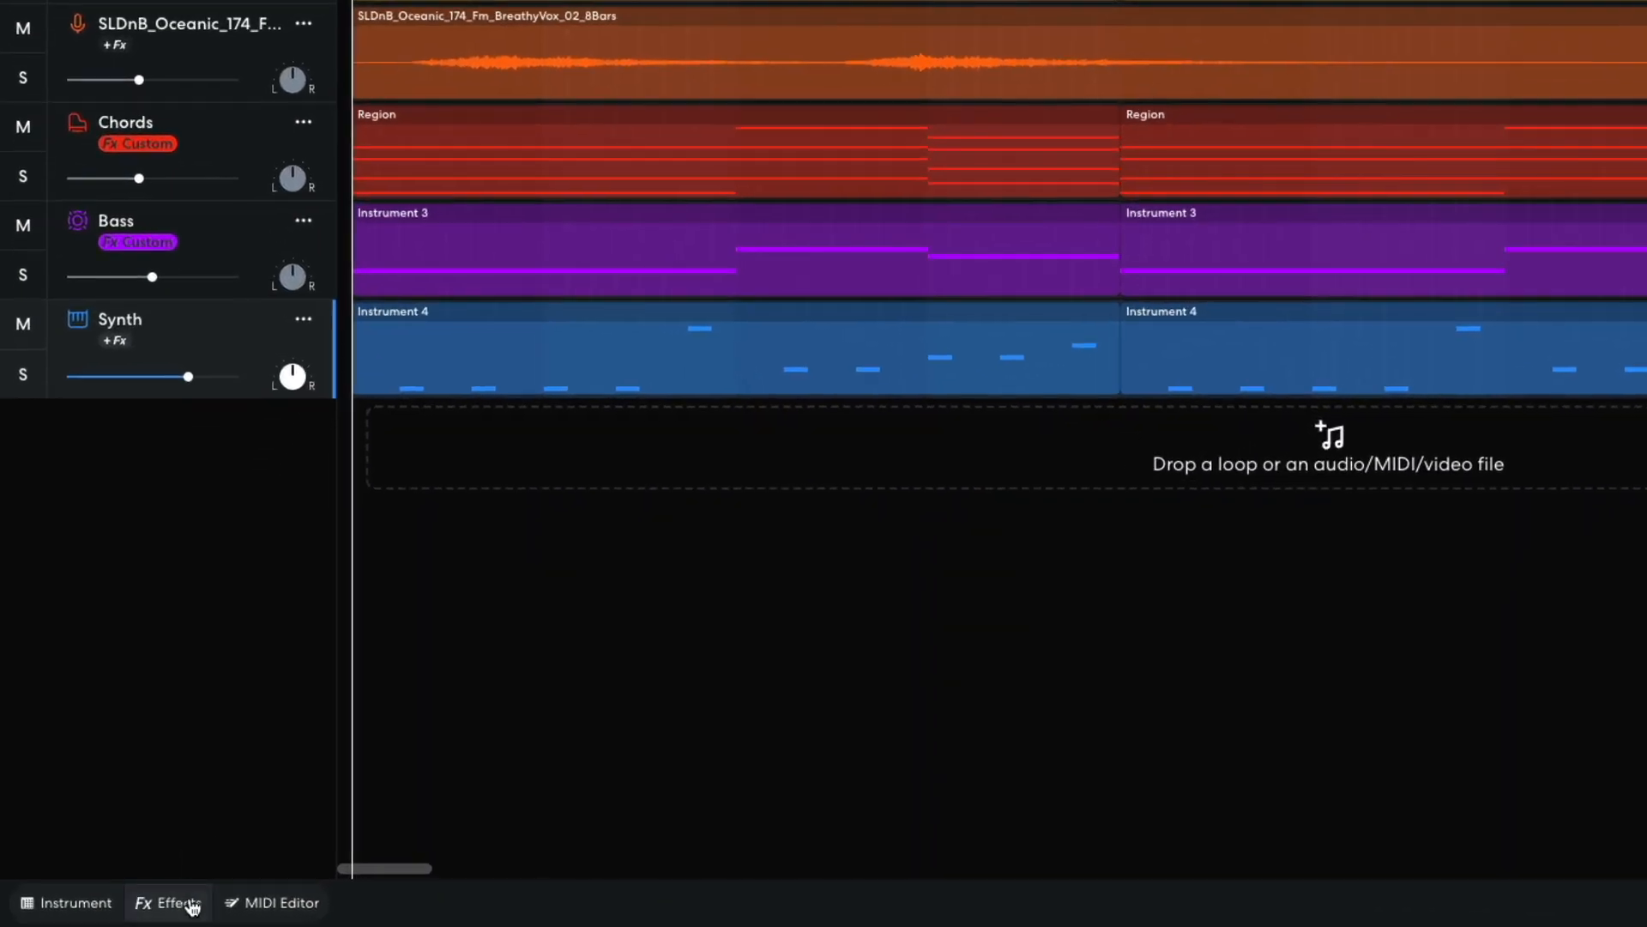
{"action": "left_click", "coordinate": [133, 910]}
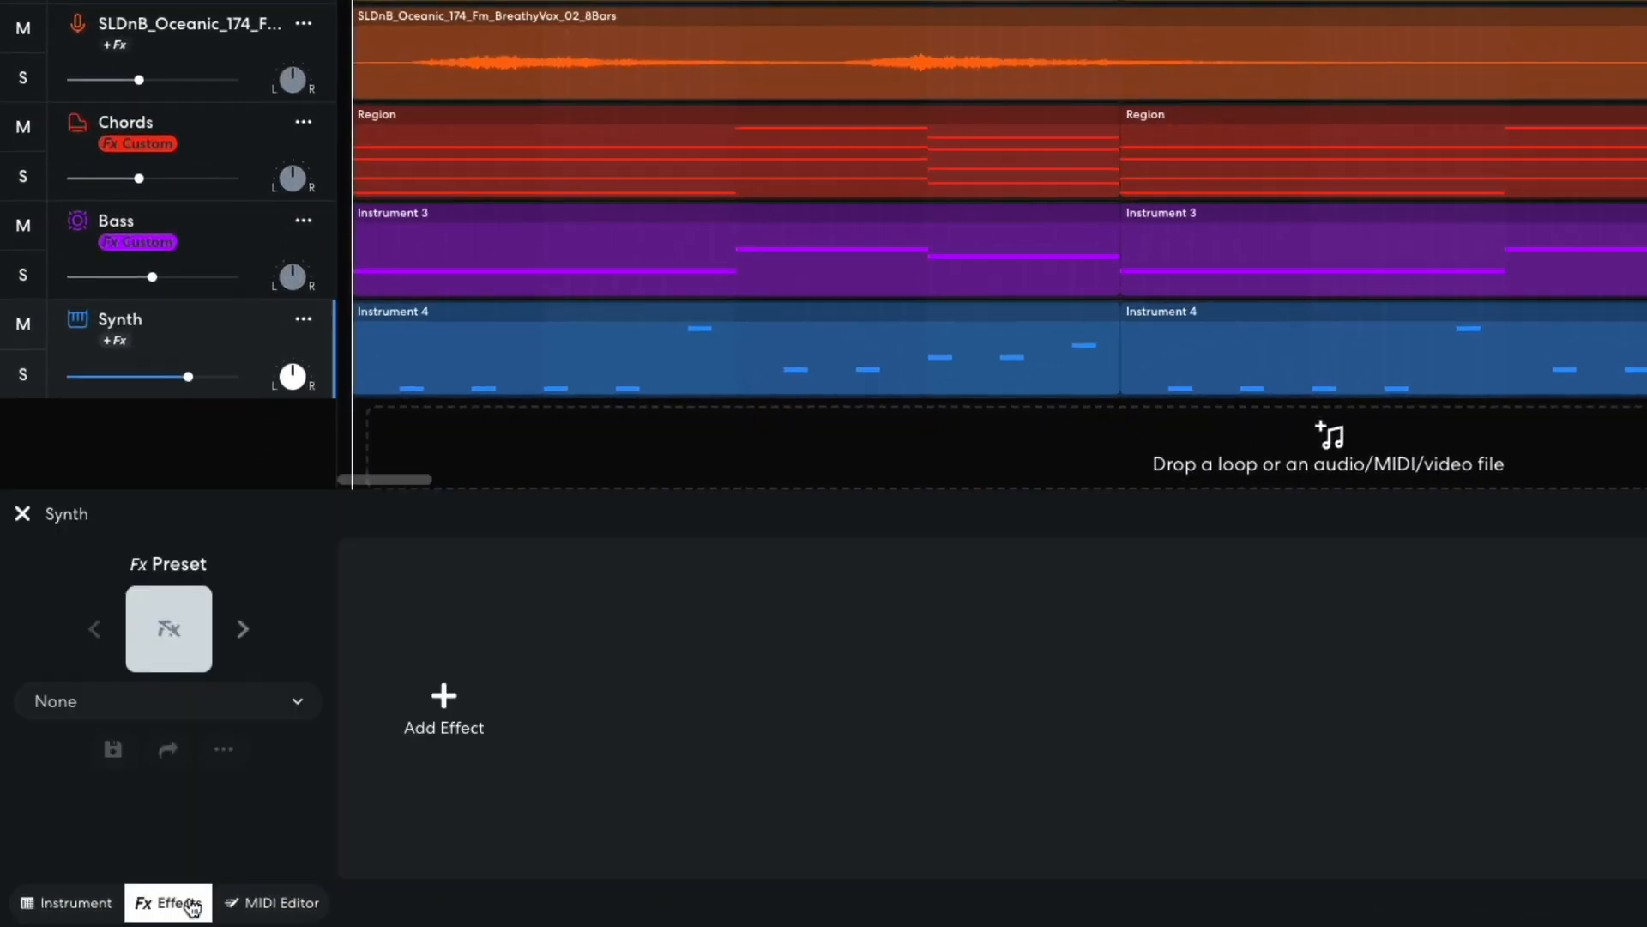
{"action": "left_click", "coordinate": [427, 713]}
{"action": "left_click", "coordinate": [225, 272]}
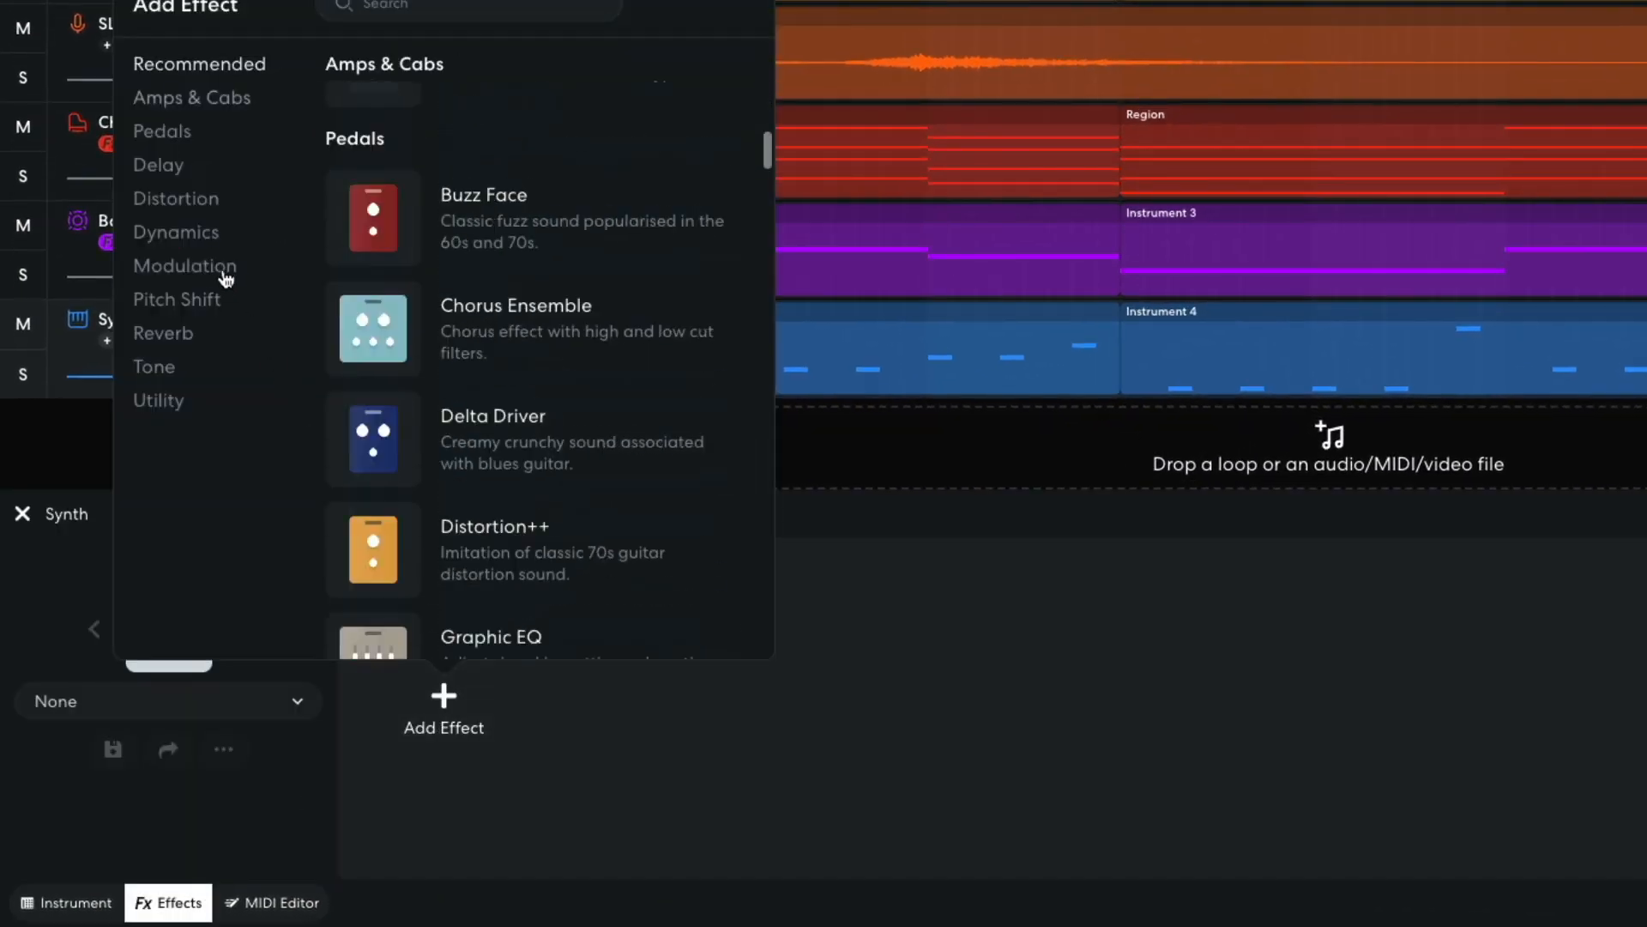
{"action": "left_click", "coordinate": [344, 285]}
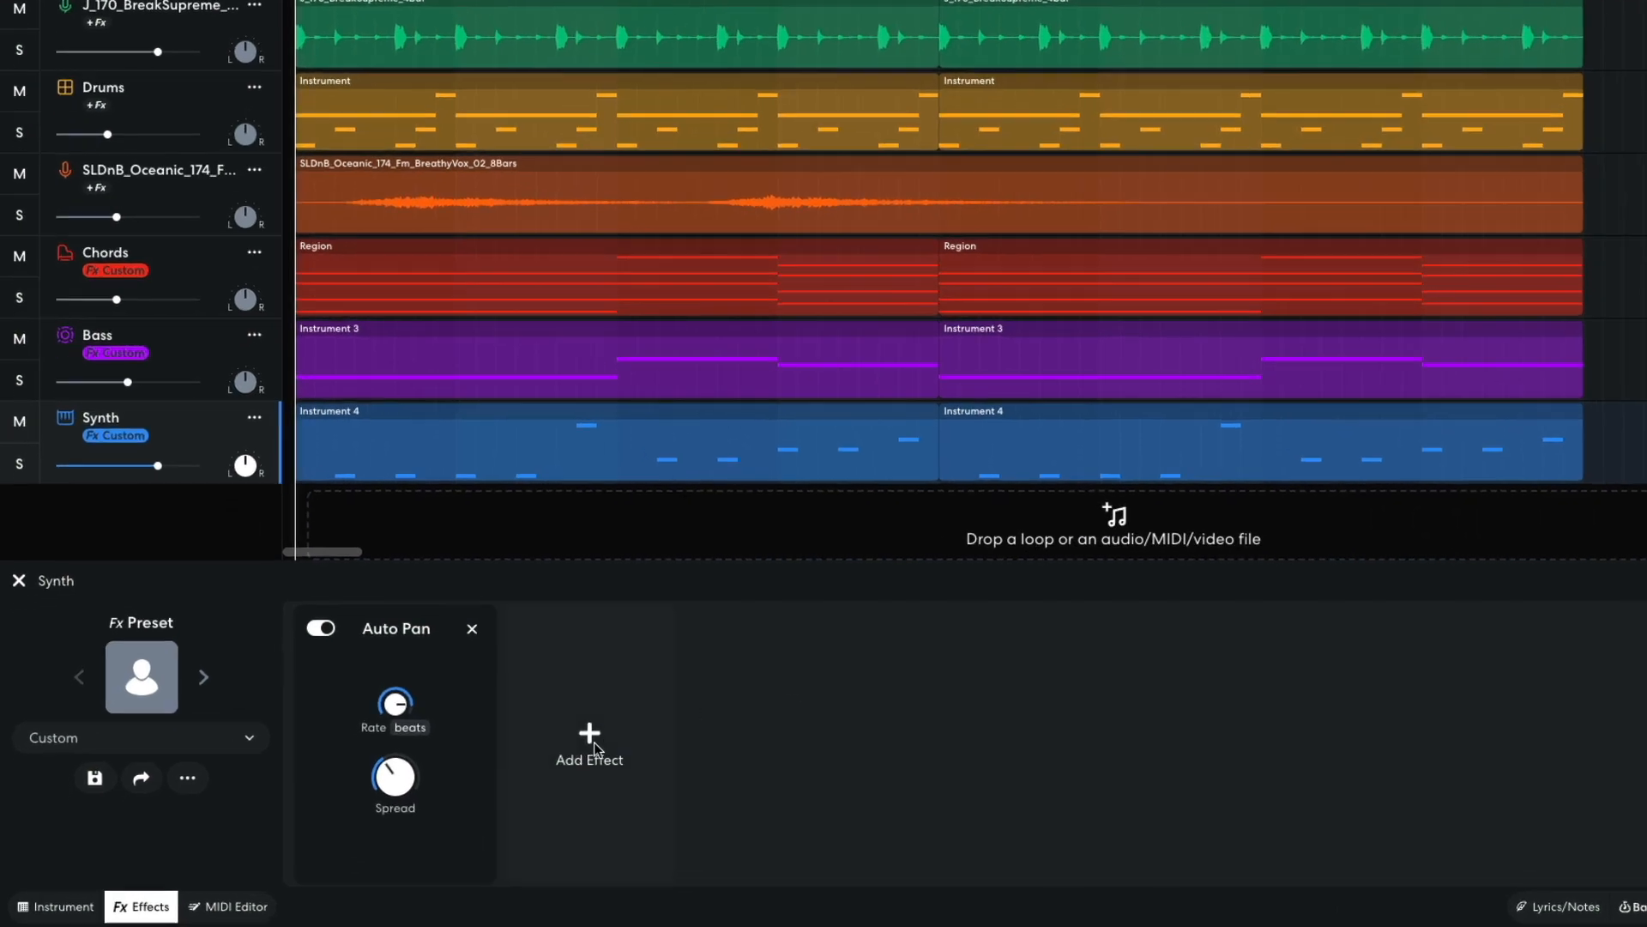
- Add a Studio Reverb after the Auto Pan on the Synth track
{"action": "left_click", "coordinate": [503, 763]}
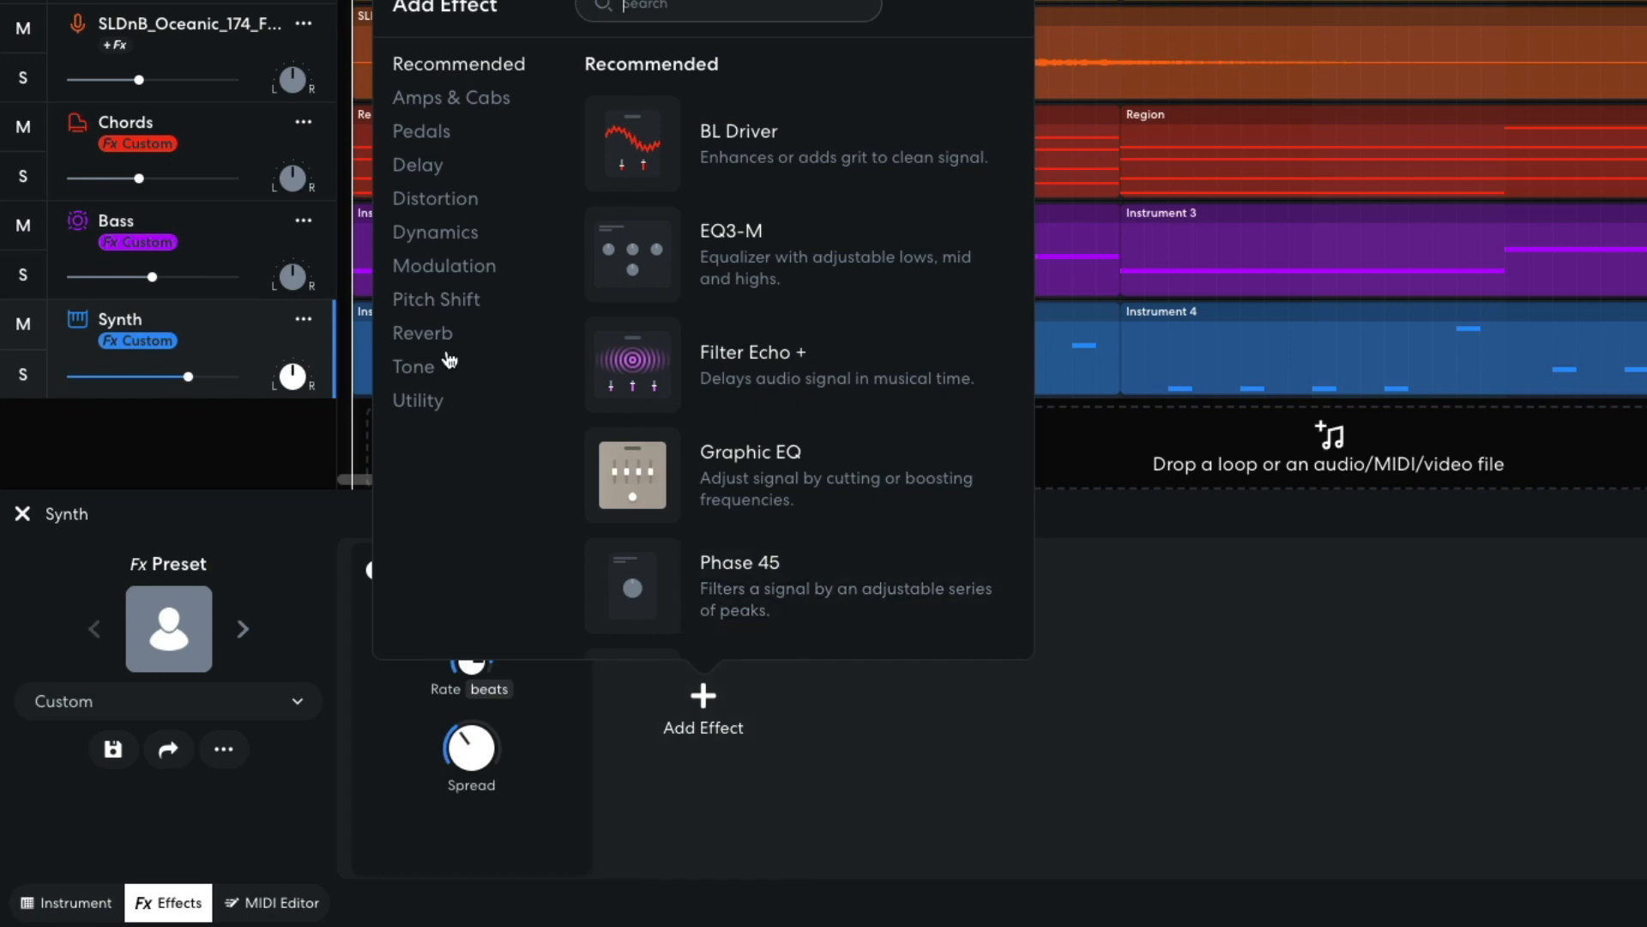
{"action": "left_click", "coordinate": [429, 334]}
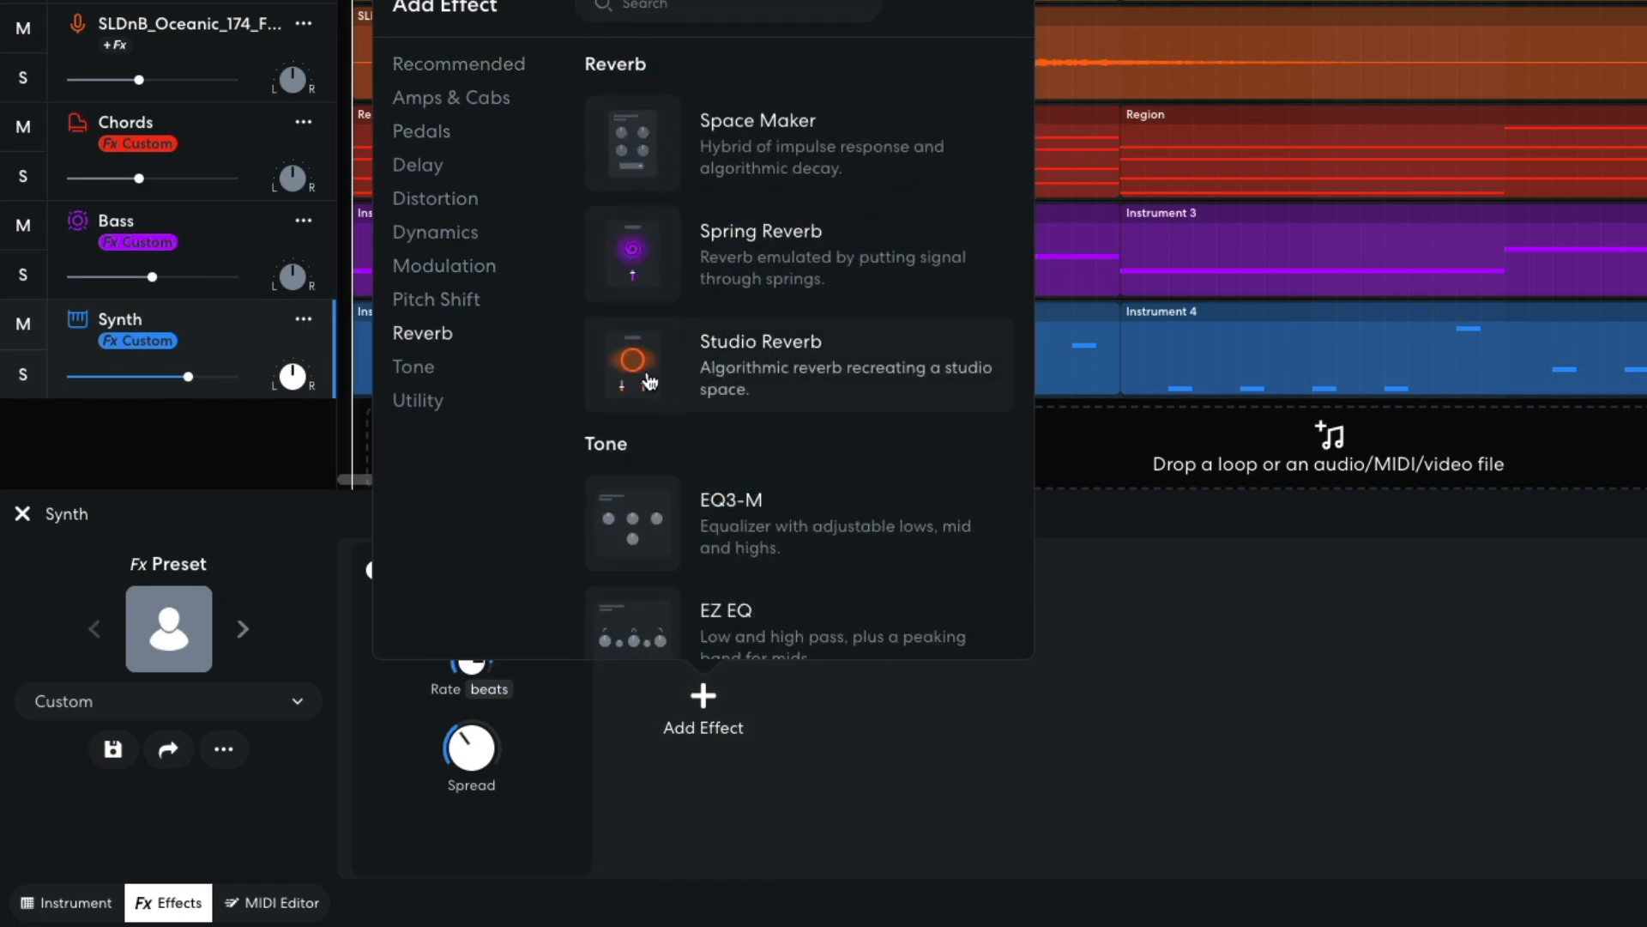
{"action": "left_click", "coordinate": [649, 381]}
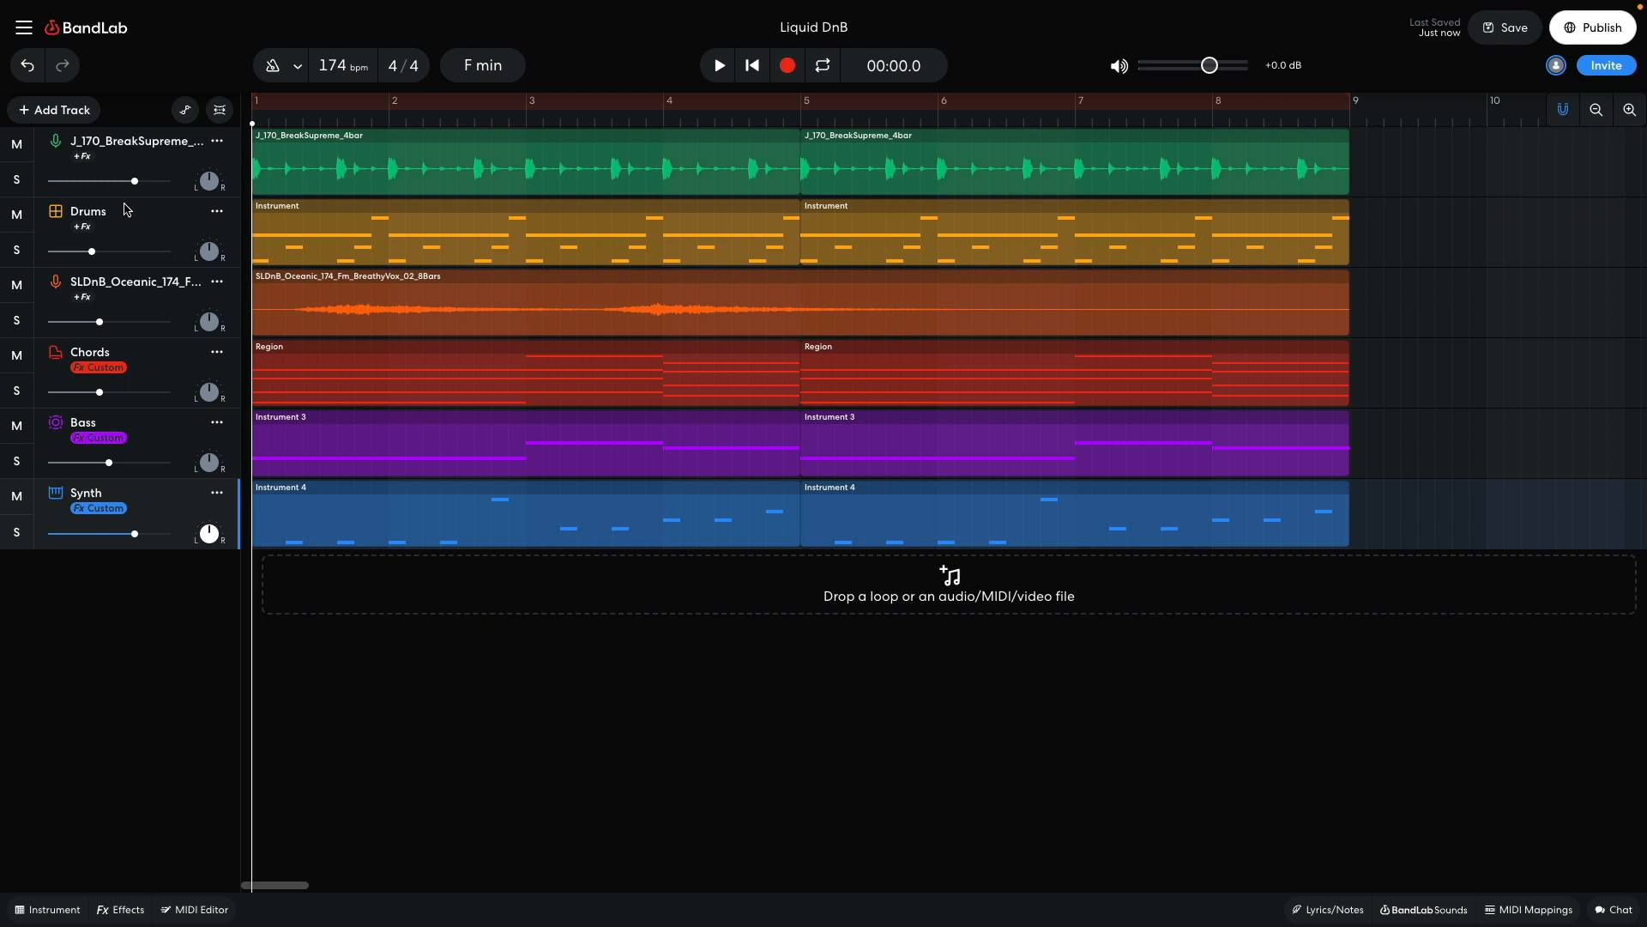
- Add a virtual instrument track with the Studio Grand sound from the Keyboards category and play back its high piano part
{"action": "left_click", "coordinate": [66, 117]}
{"action": "left_click", "coordinate": [96, 268]}
{"action": "left_click", "coordinate": [69, 911]}
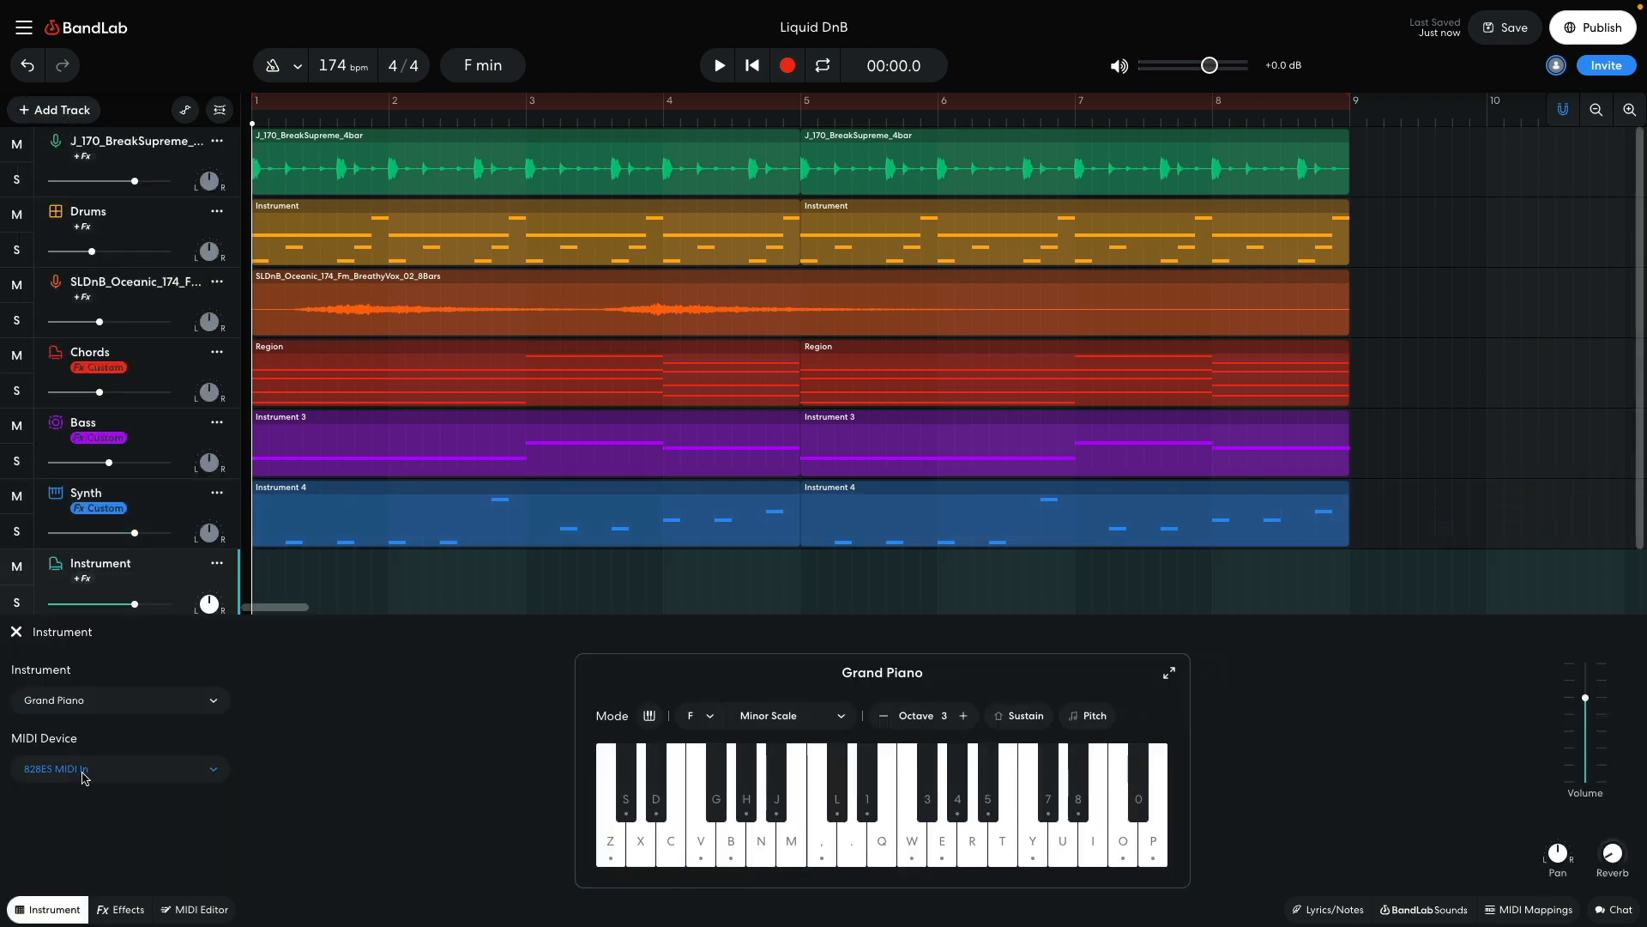
{"action": "left_click", "coordinate": [90, 709]}
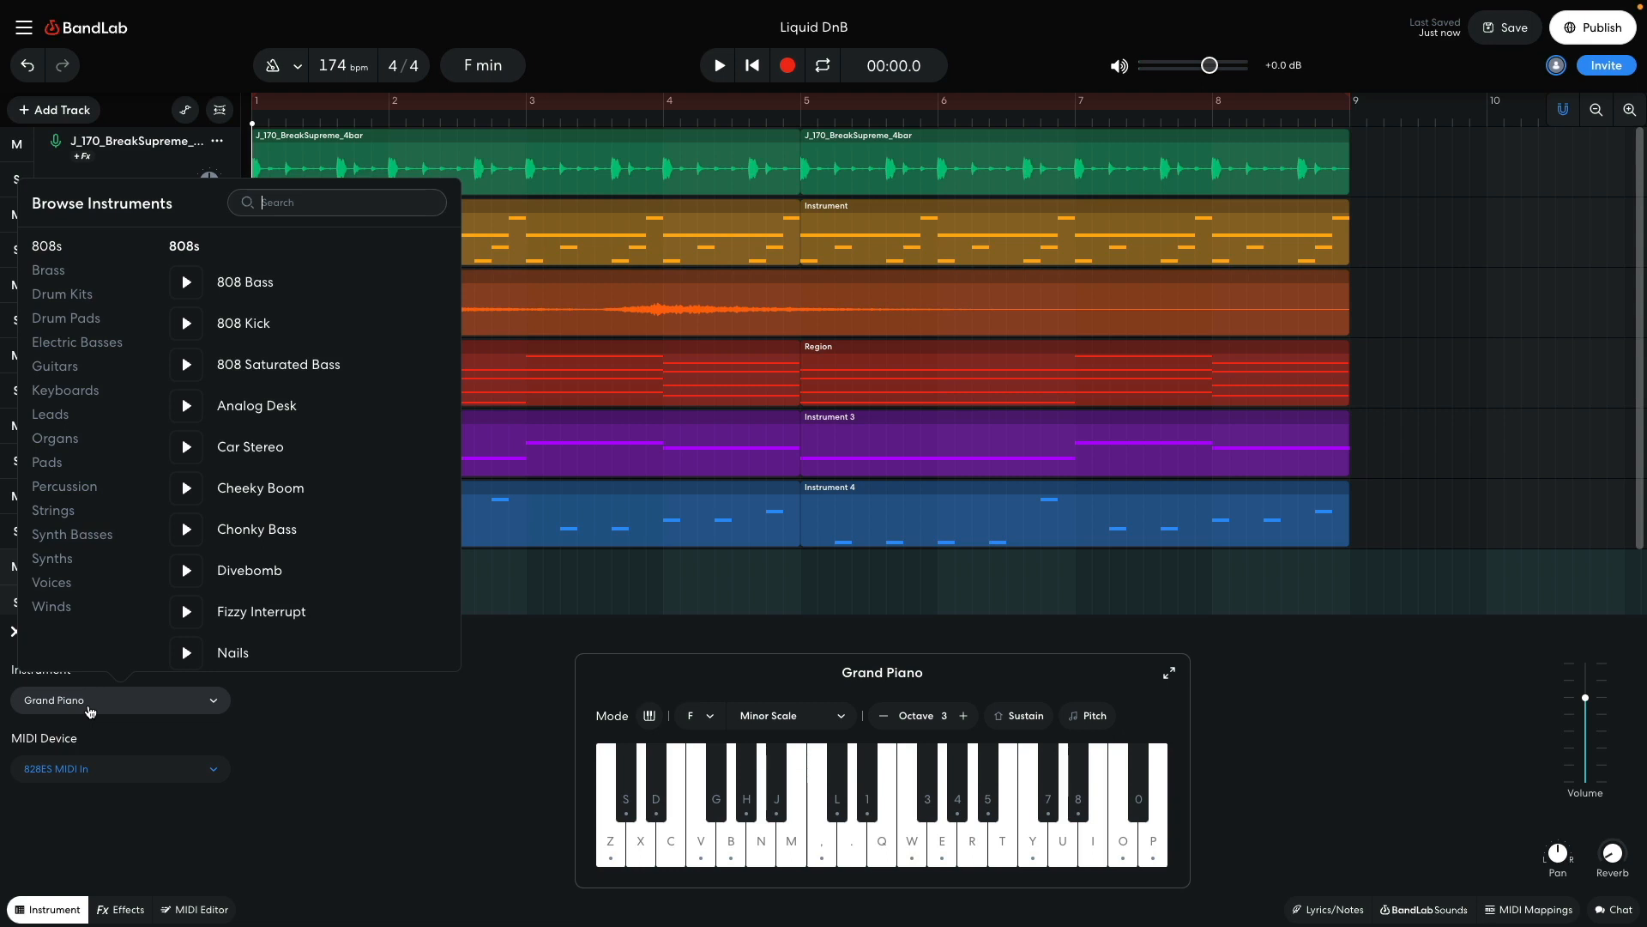
{"action": "left_click", "coordinate": [90, 393]}
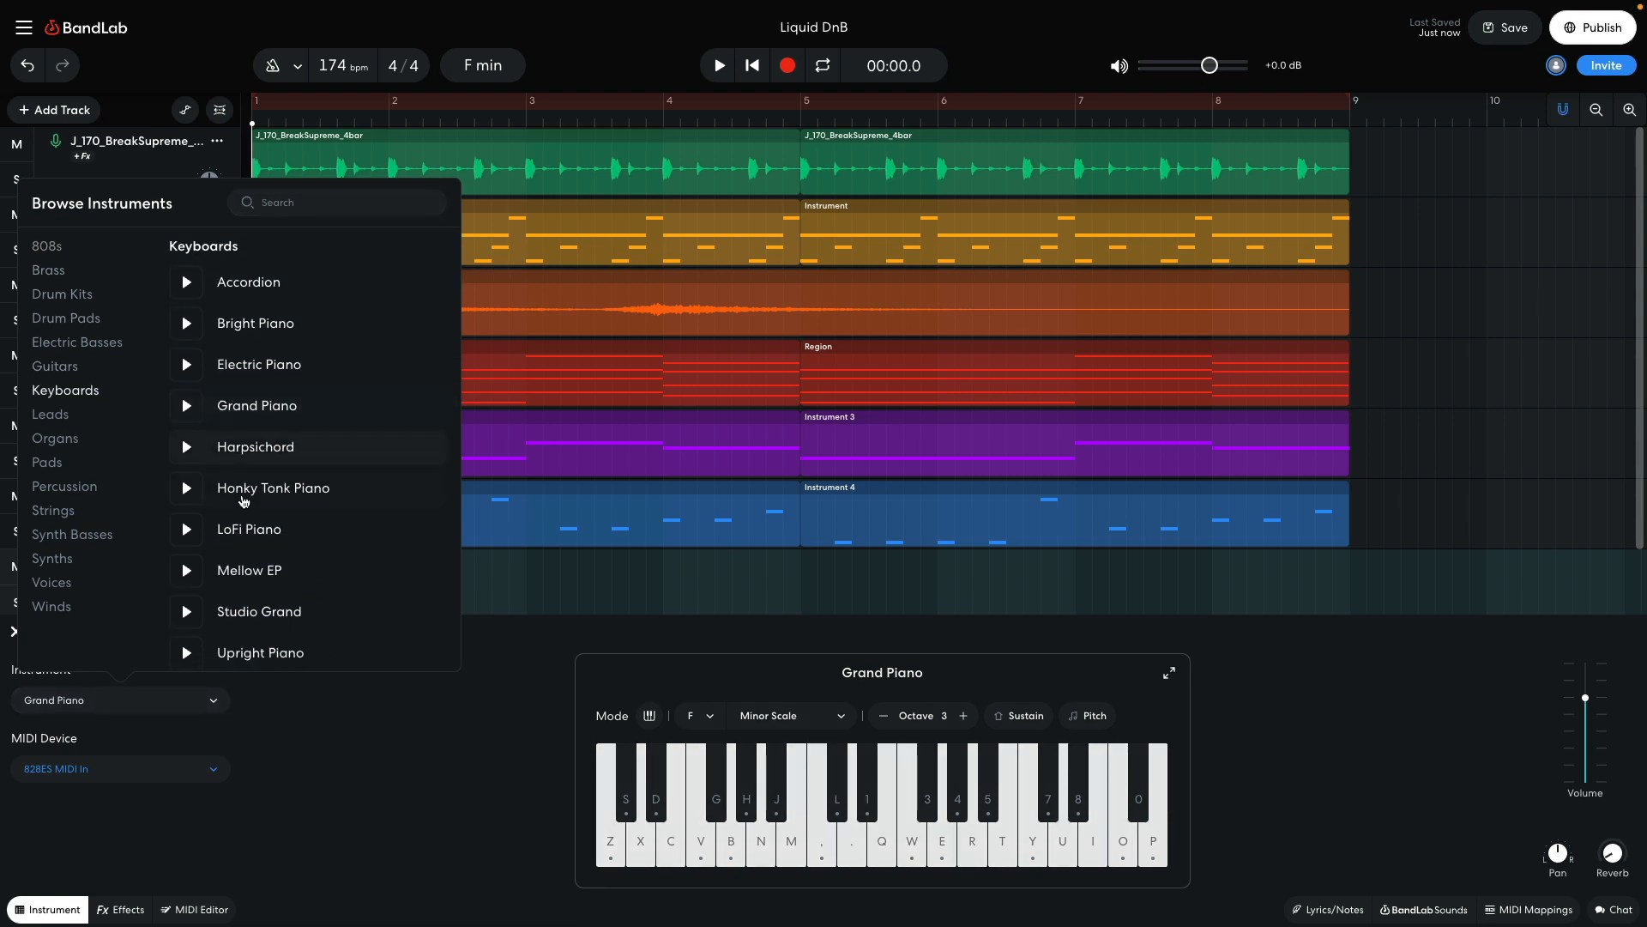
{"action": "left_click", "coordinate": [261, 615]}
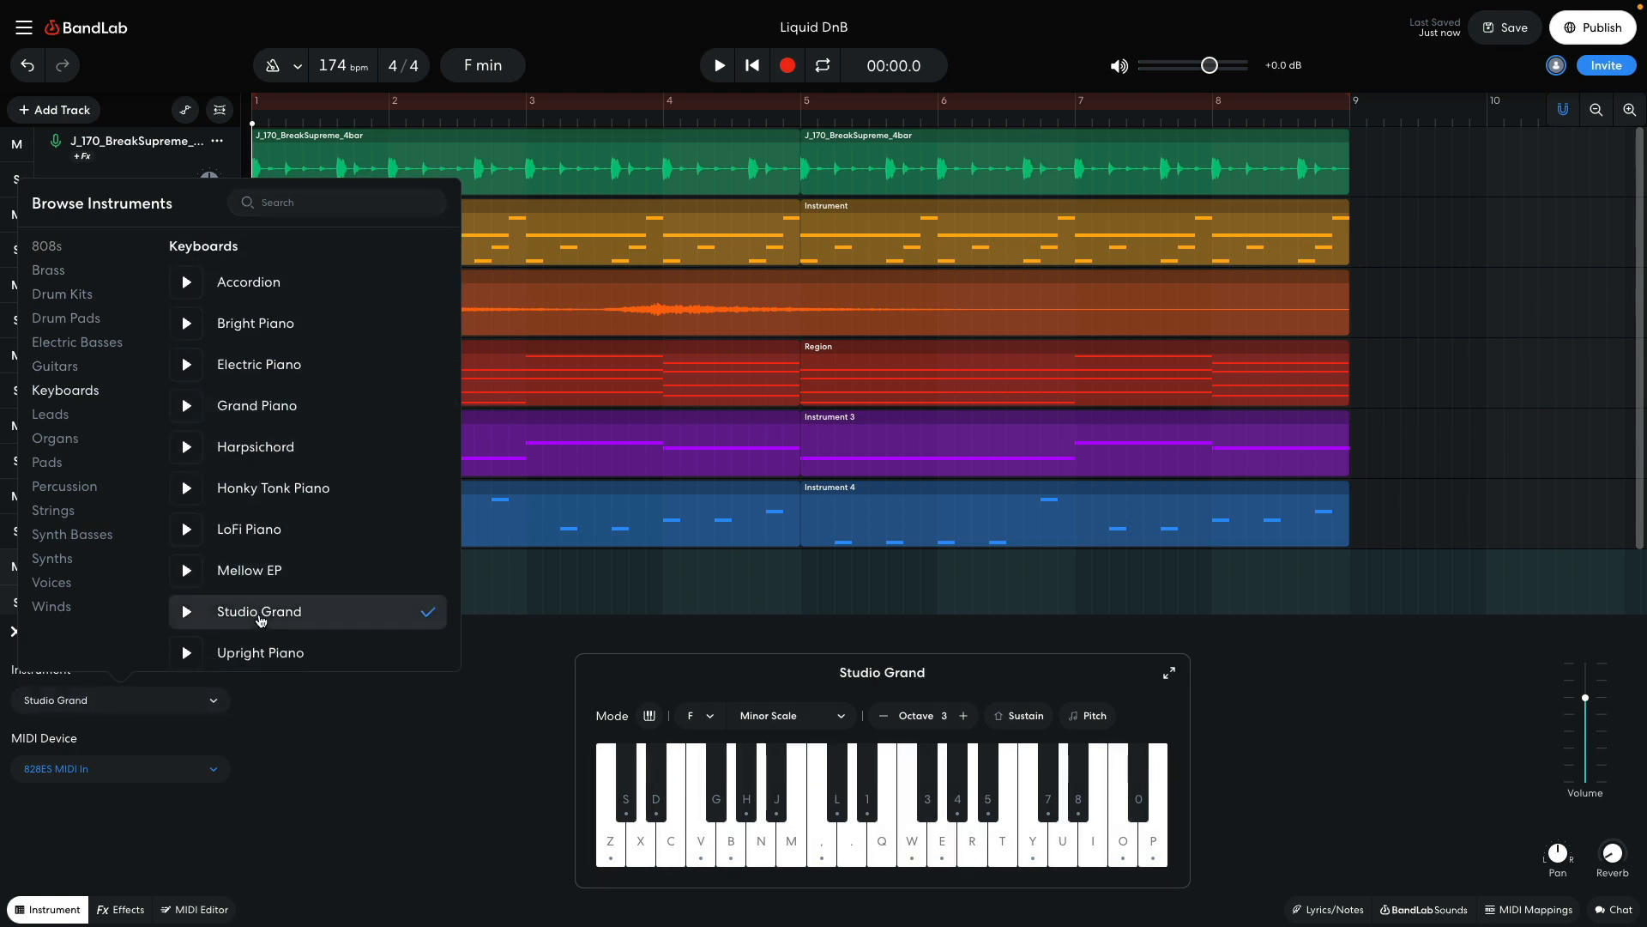
{"action": "left_click", "coordinate": [320, 758]}
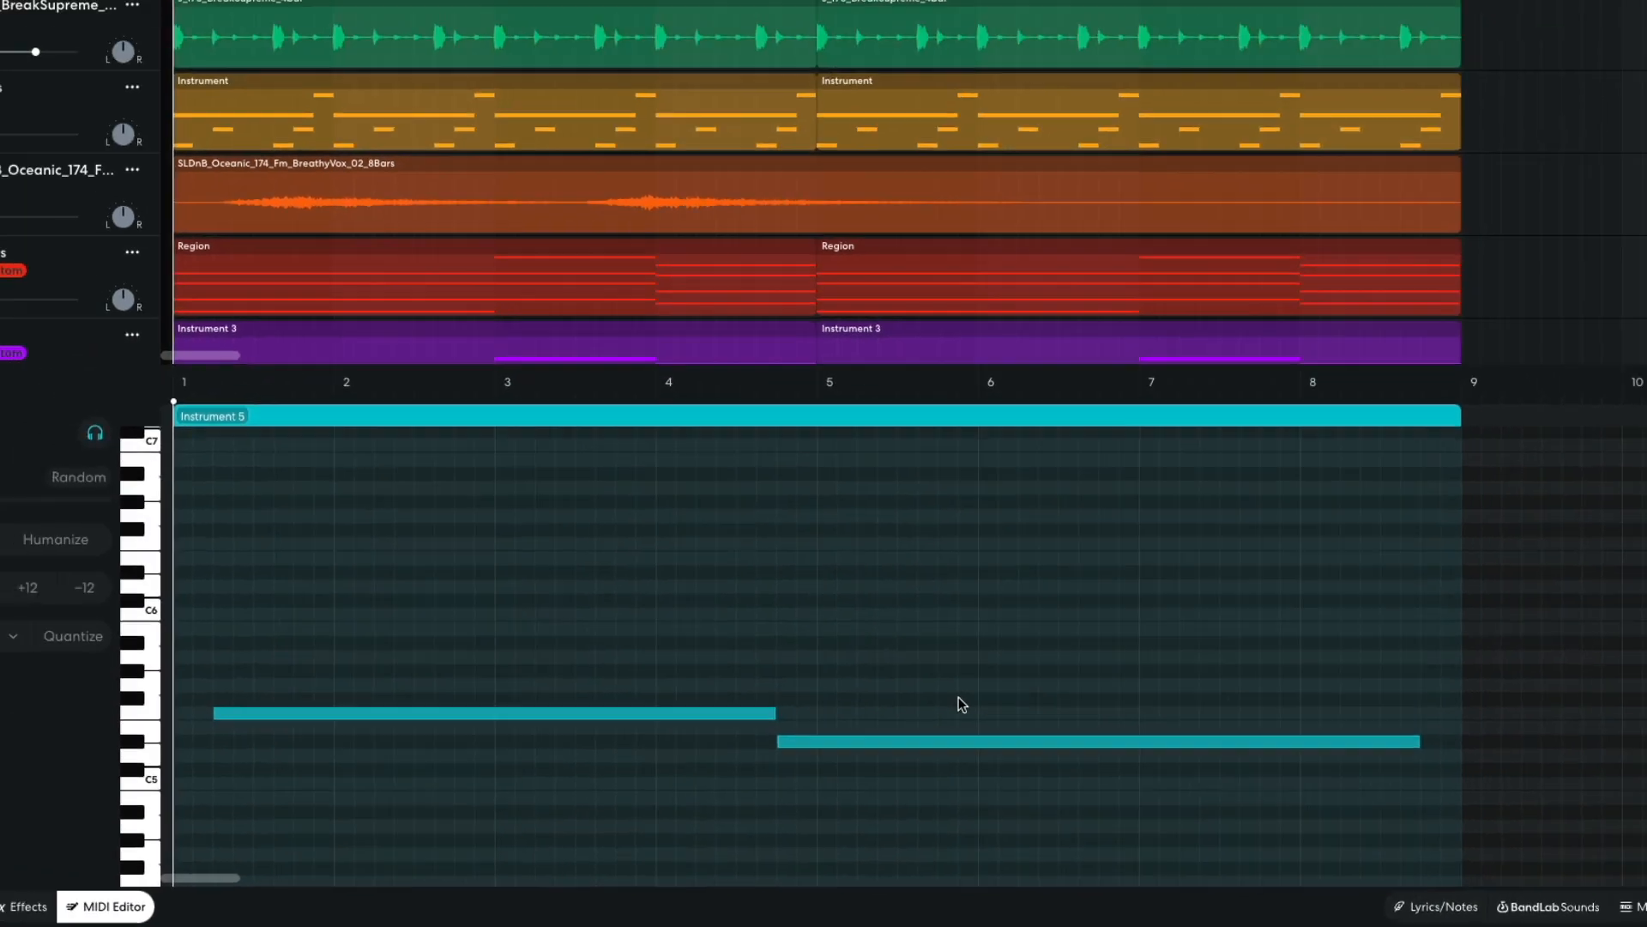
{"action": "key", "text": "space"}
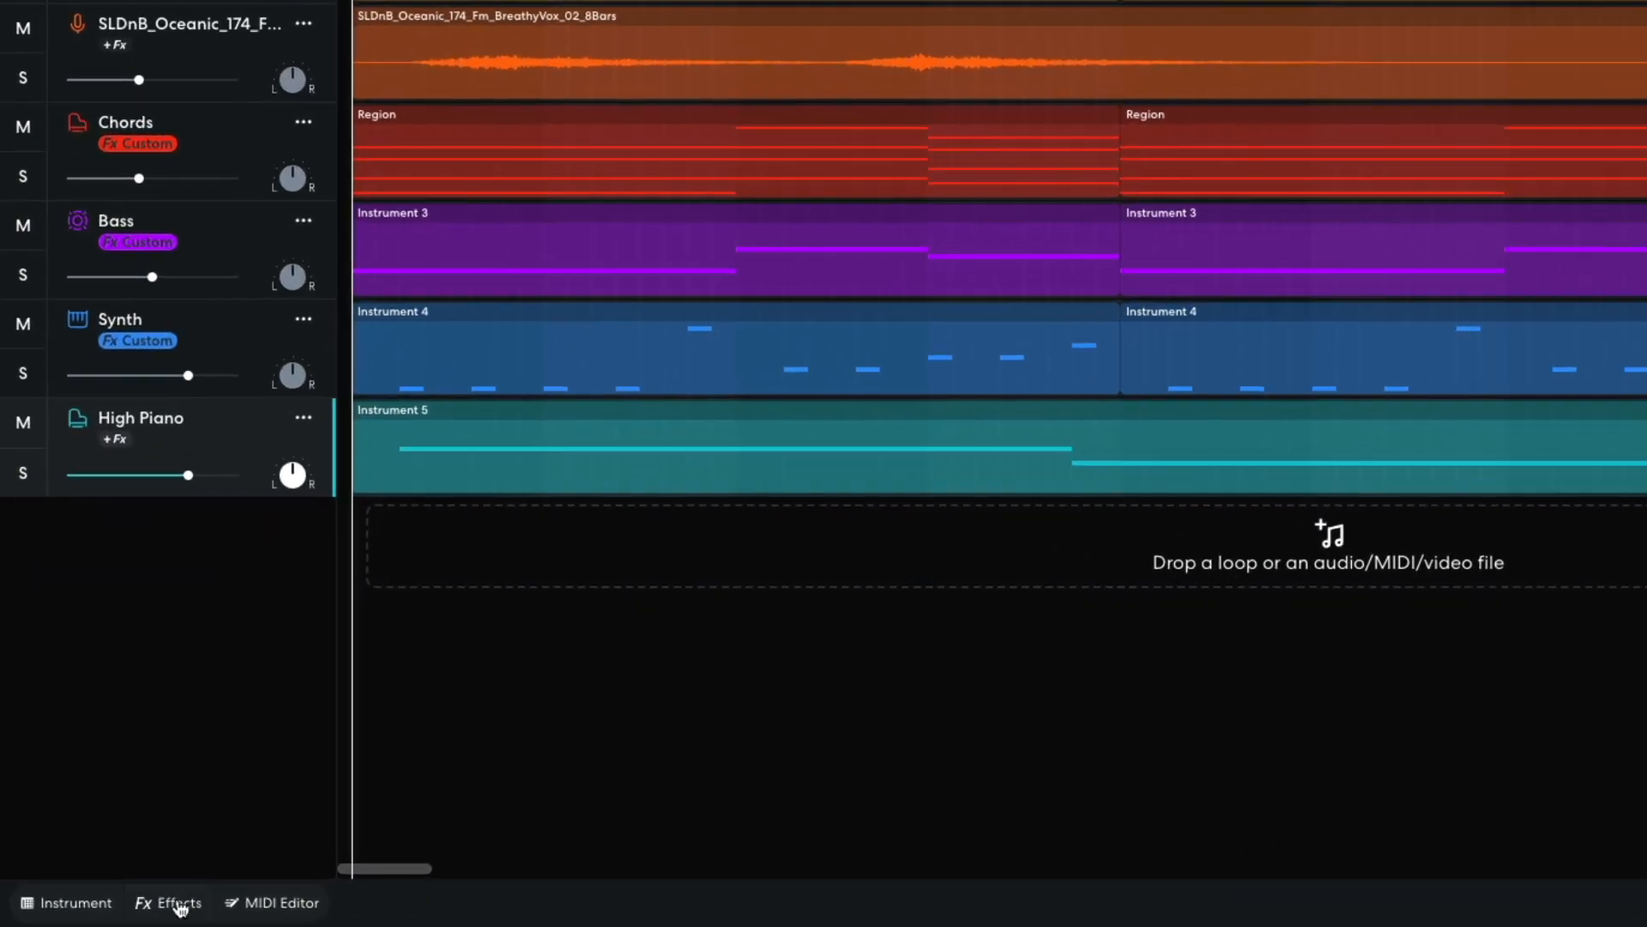
- Add a Studio Reverb to the High Piano track with mix and size at 100 % and listen to the result
{"action": "left_click", "coordinate": [133, 908]}
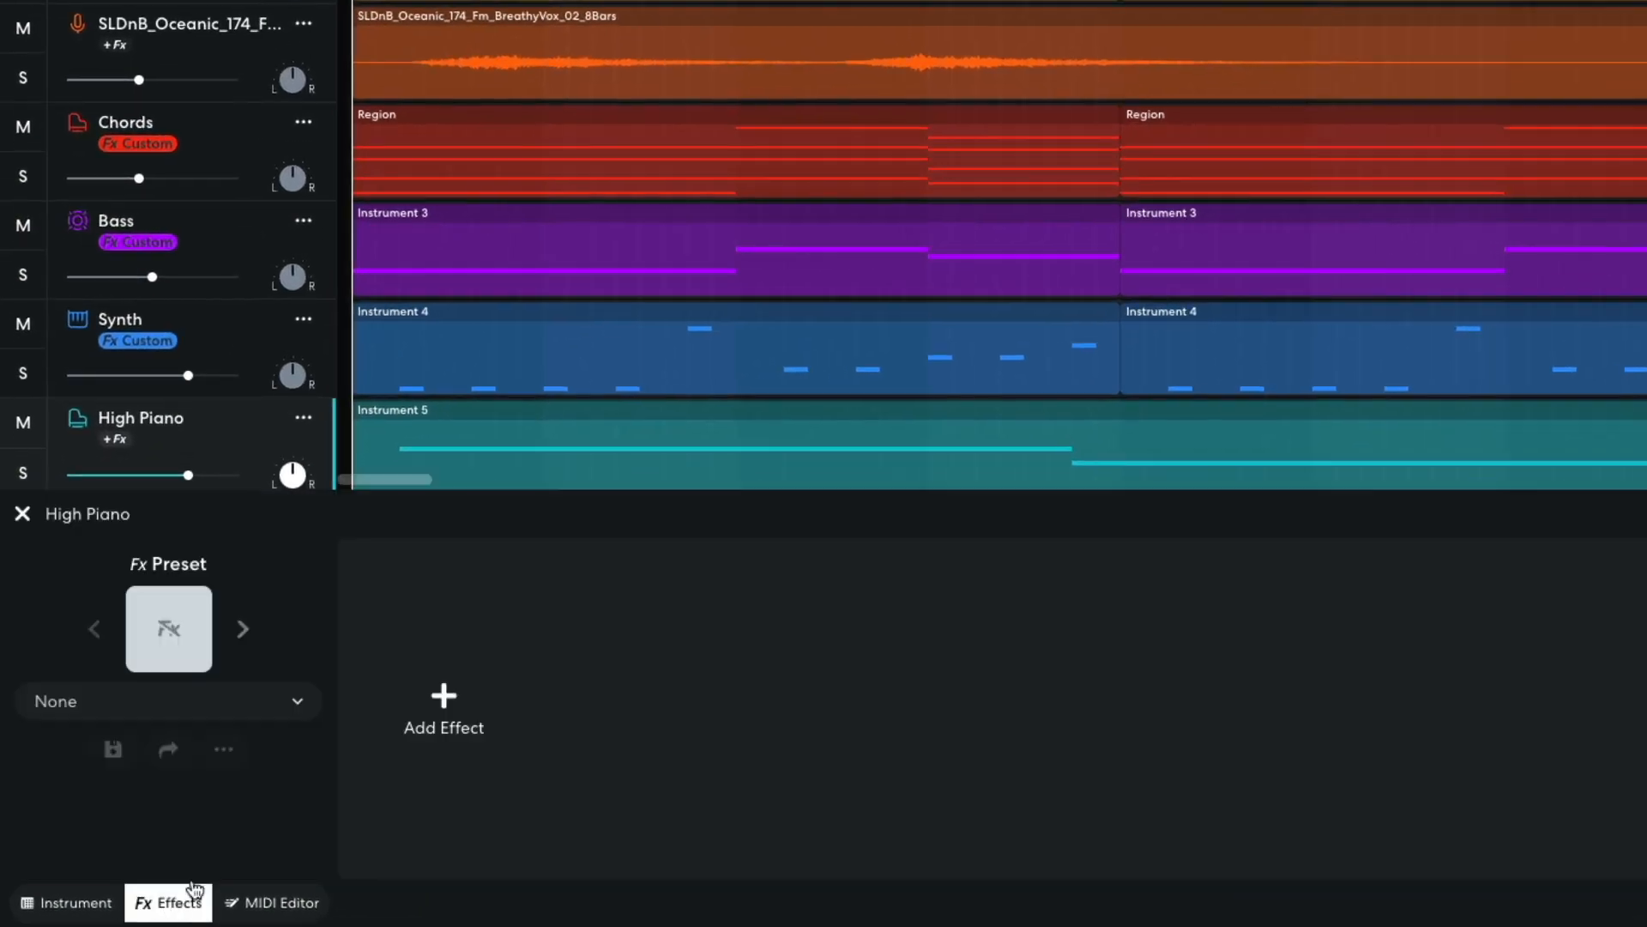
{"action": "left_click", "coordinate": [444, 697]}
{"action": "left_click", "coordinate": [171, 347]}
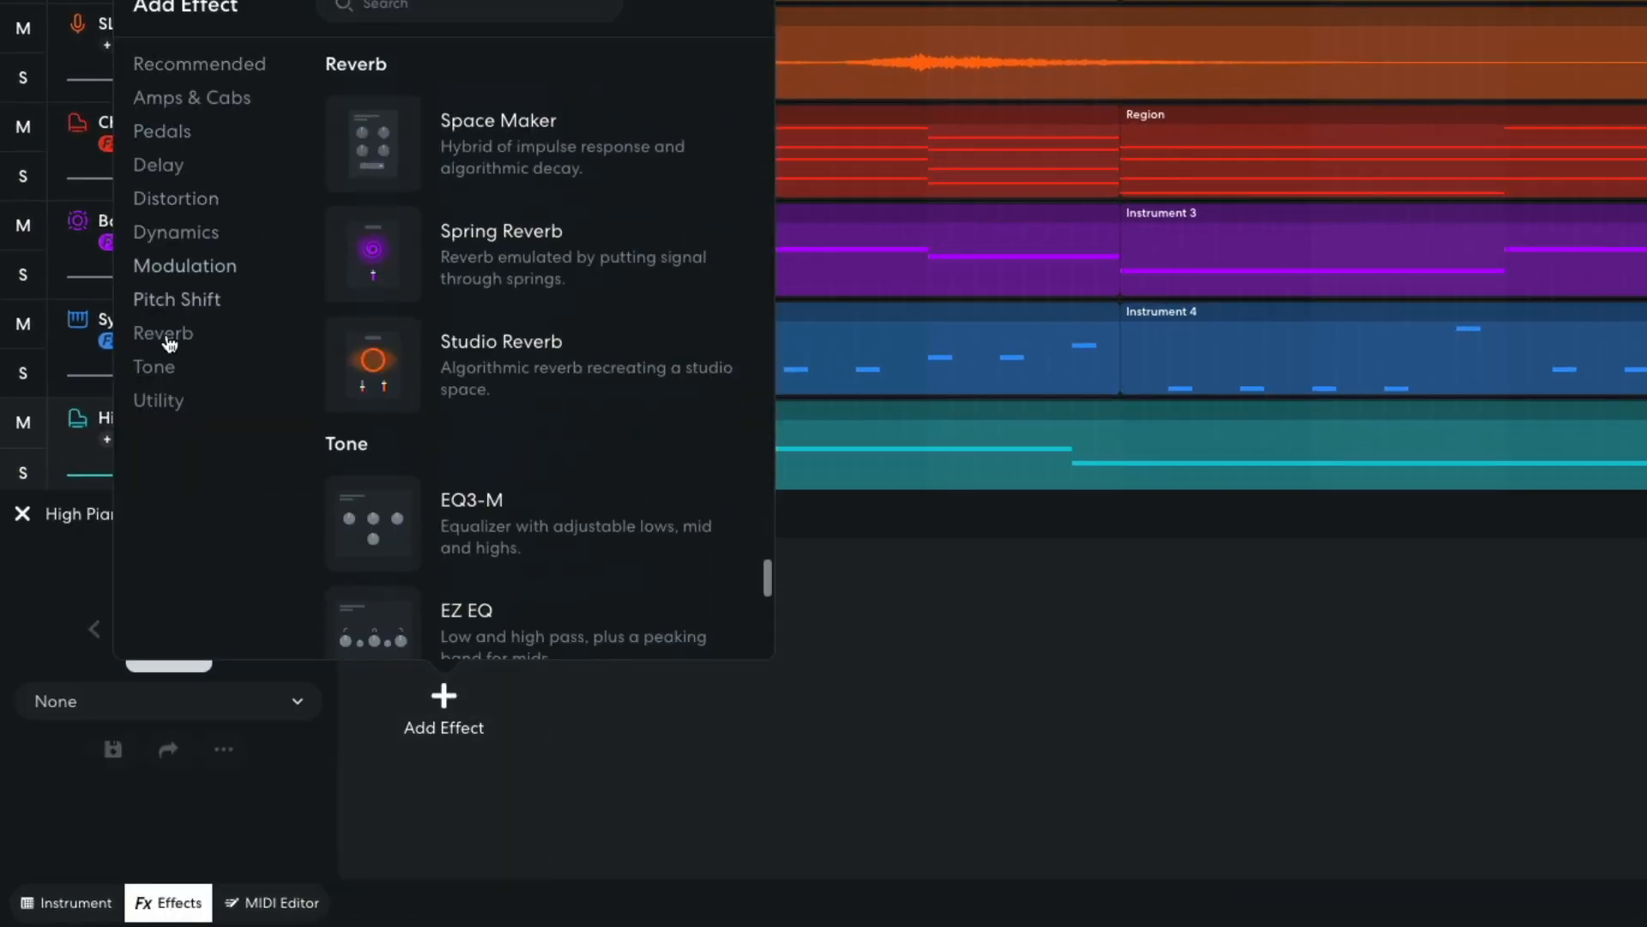
{"action": "left_click", "coordinate": [399, 371]}
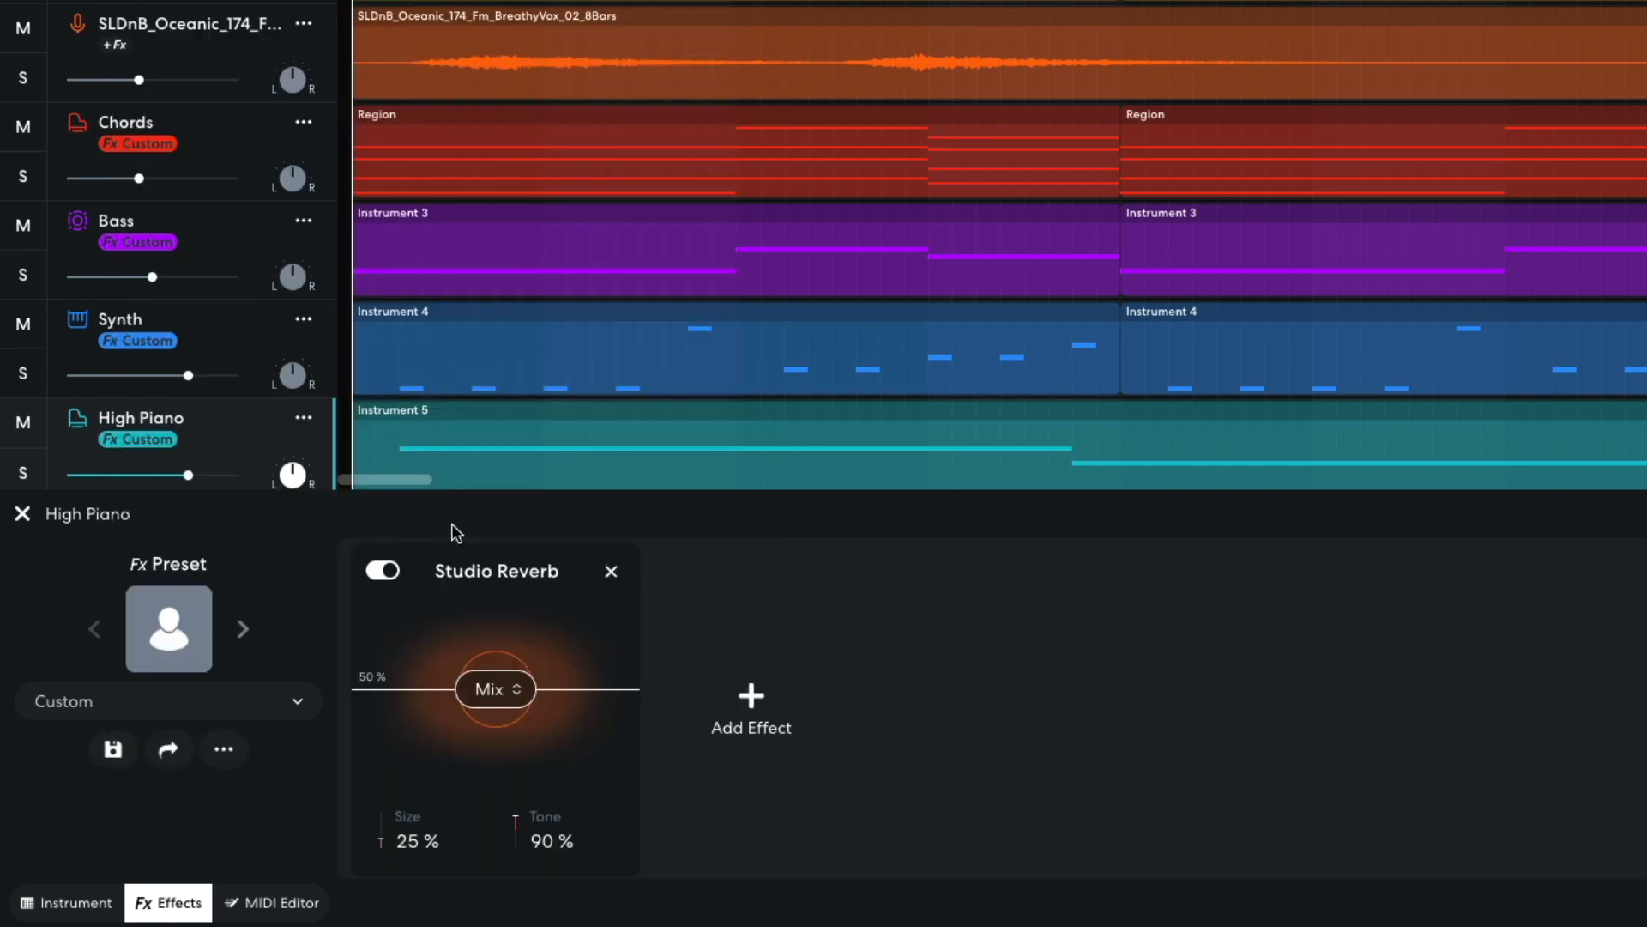
{"action": "left_click_drag", "start_coordinate": [478, 683], "coordinate": [480, 581]}
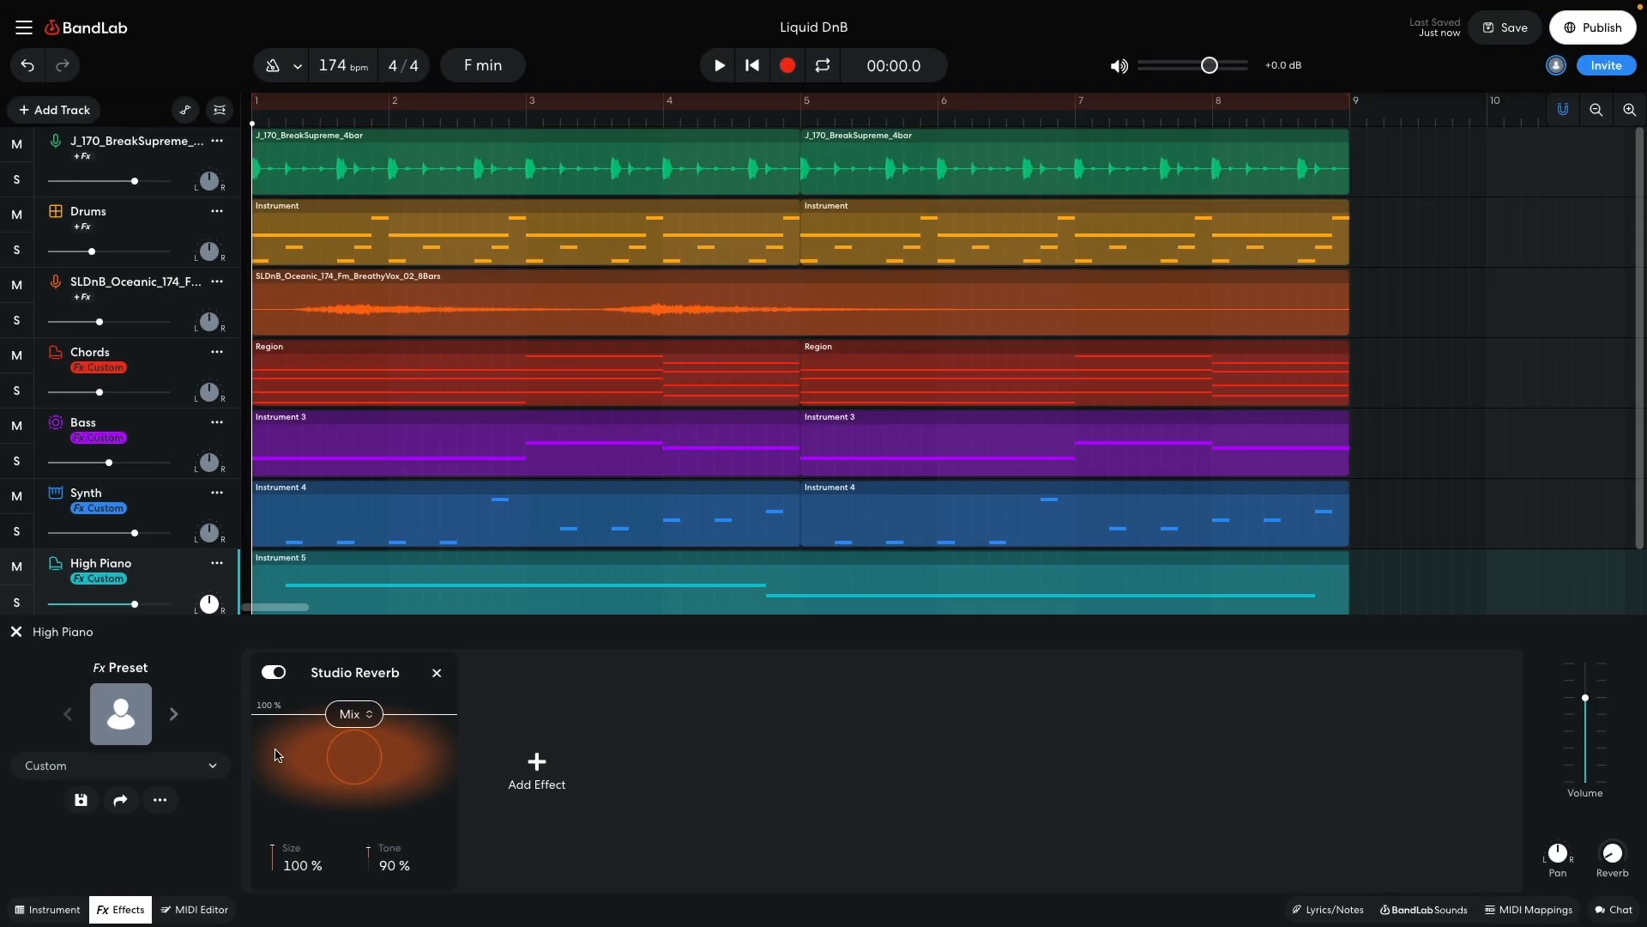
{"action": "key", "text": "space"}
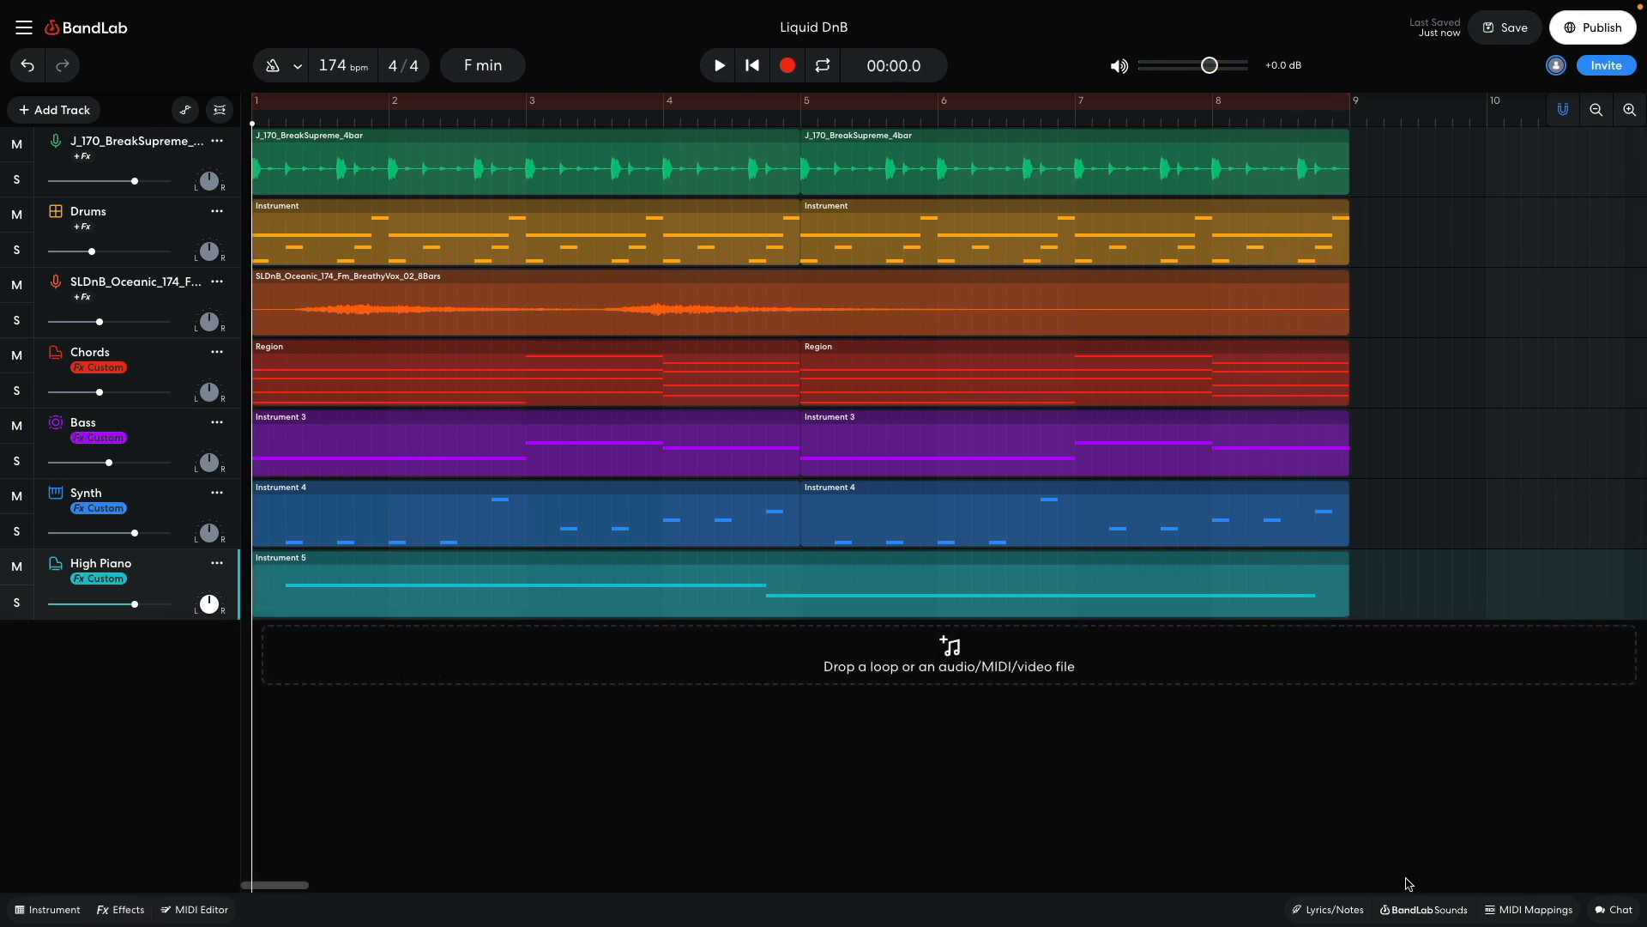
- Clear the filters in the BandLab Sounds loop library and search for conga loops
{"action": "left_click", "coordinate": [1418, 910]}
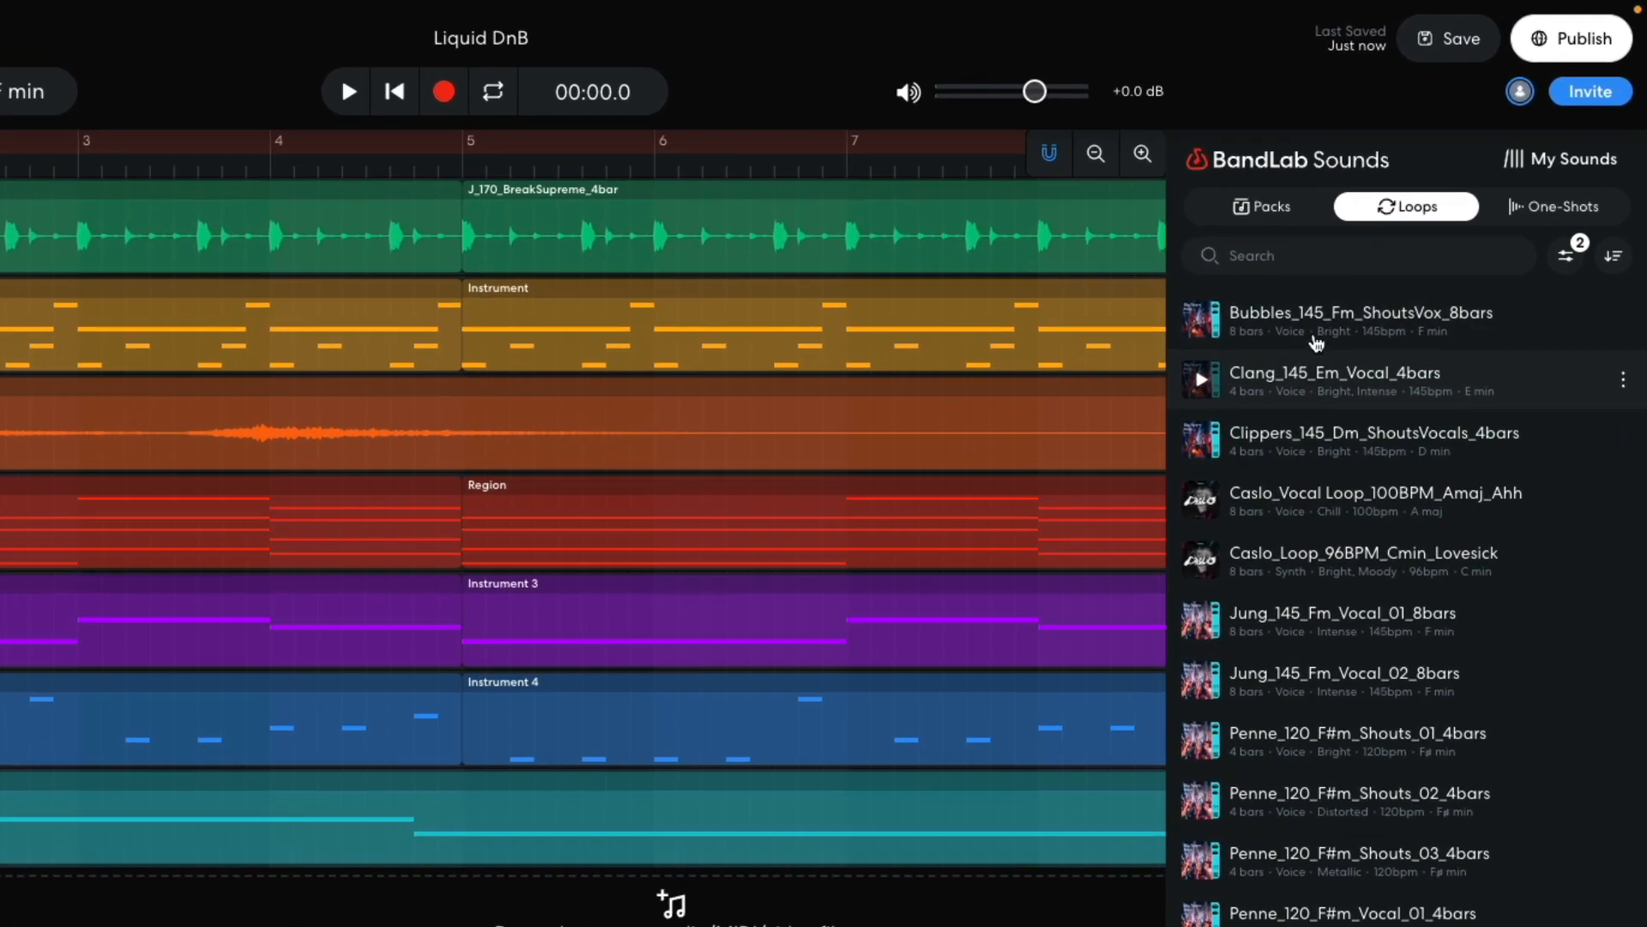
{"action": "left_click", "coordinate": [1566, 259]}
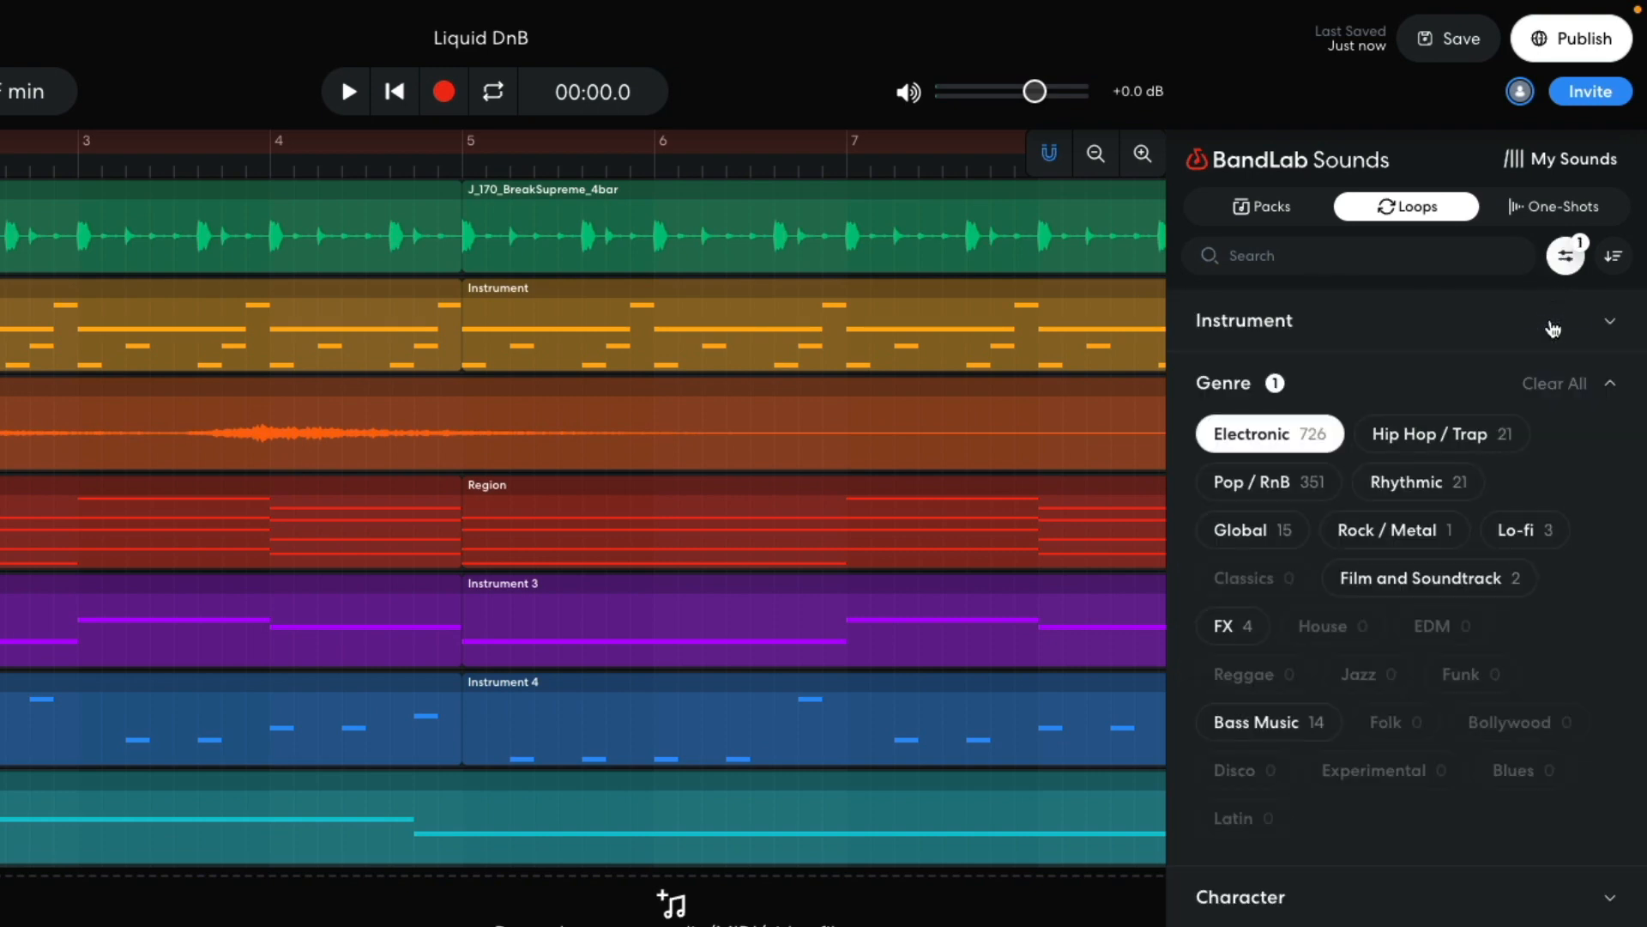
{"action": "left_click", "coordinate": [1544, 386]}
{"action": "left_click", "coordinate": [1561, 264]}
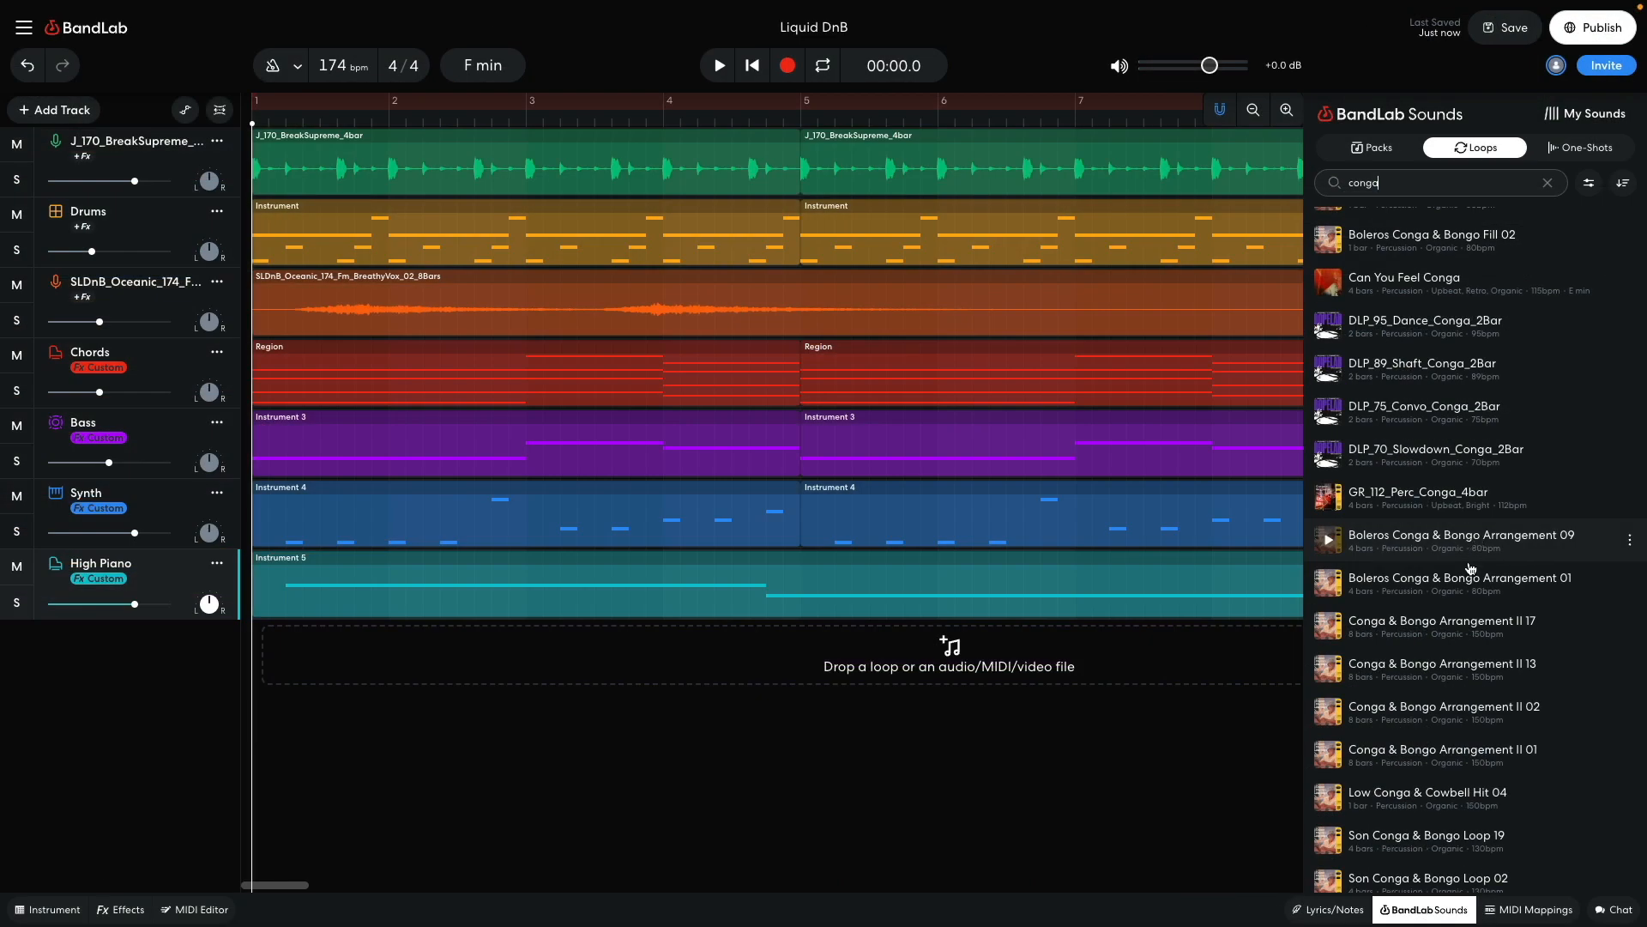
- Place the Conga & Bongo Arrangement II 17 loop on a new track from bar 1 and play back the mix
{"action": "left_click_drag", "start_coordinate": [1460, 626], "coordinate": [270, 656]}
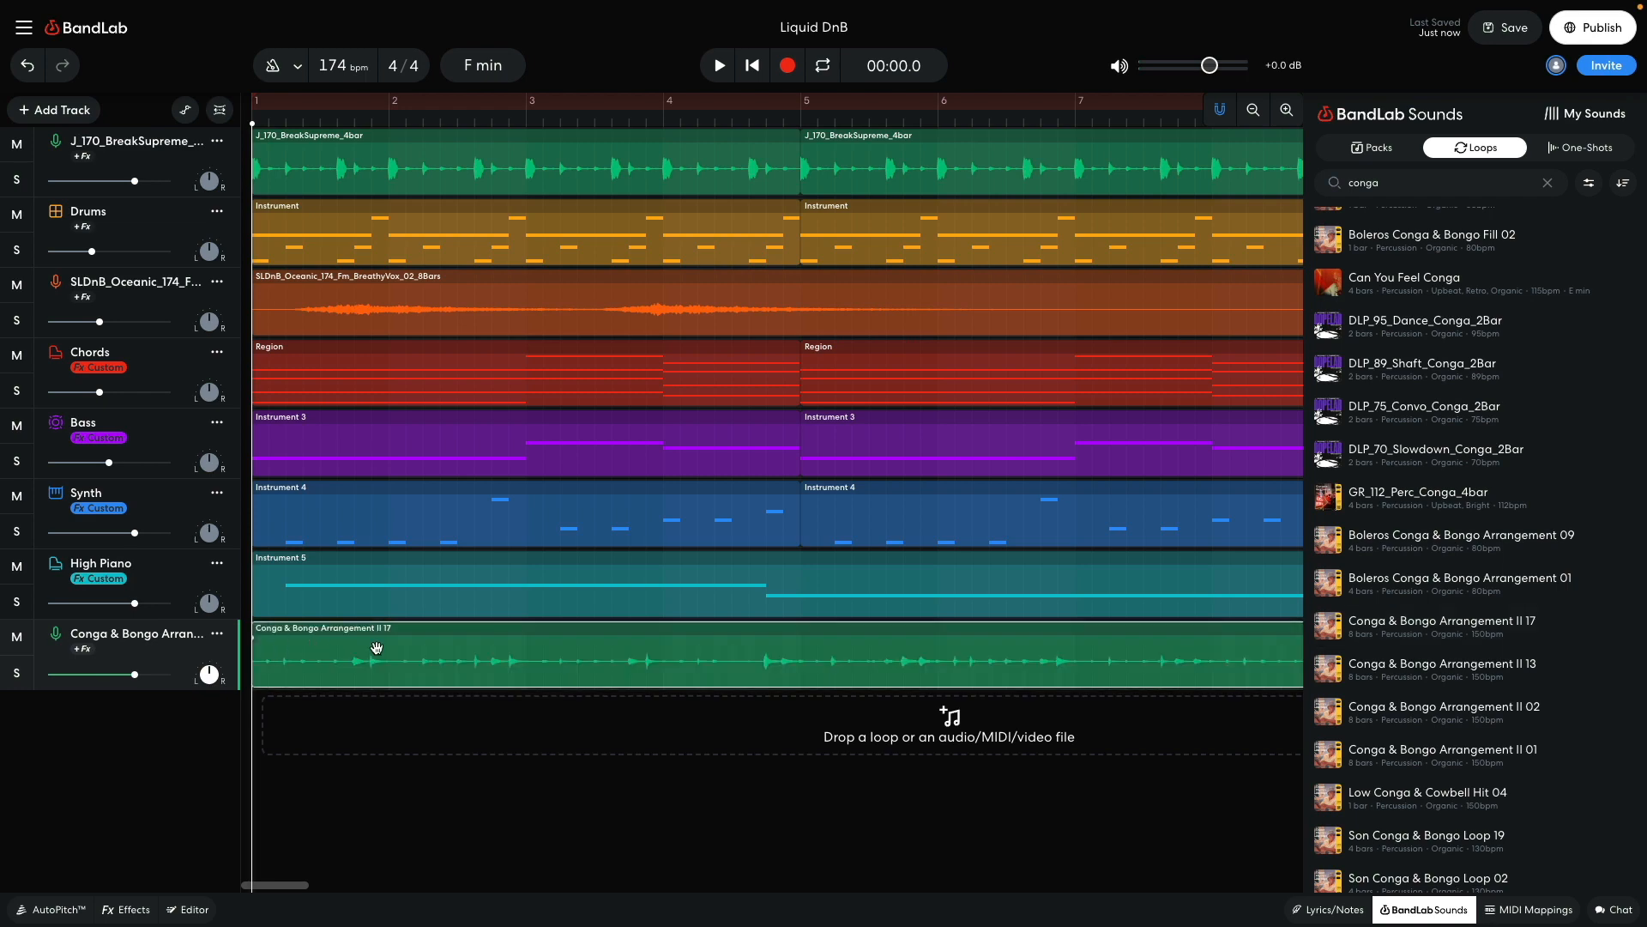
{"action": "left_click", "coordinate": [1424, 909]}
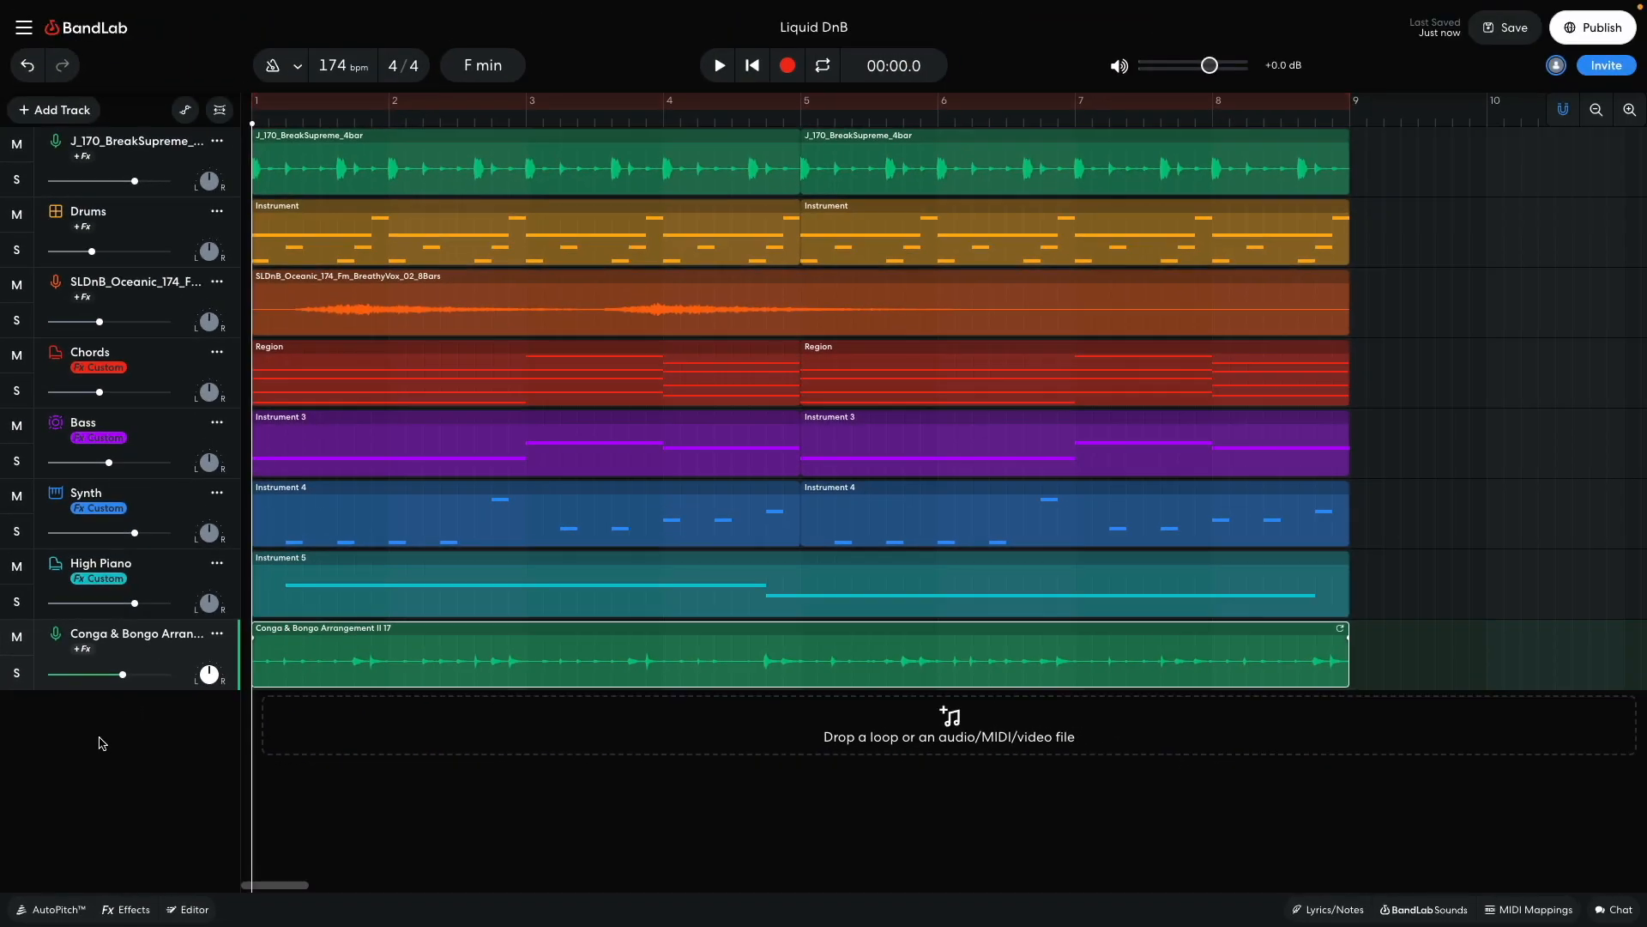
{"action": "key", "text": "space"}
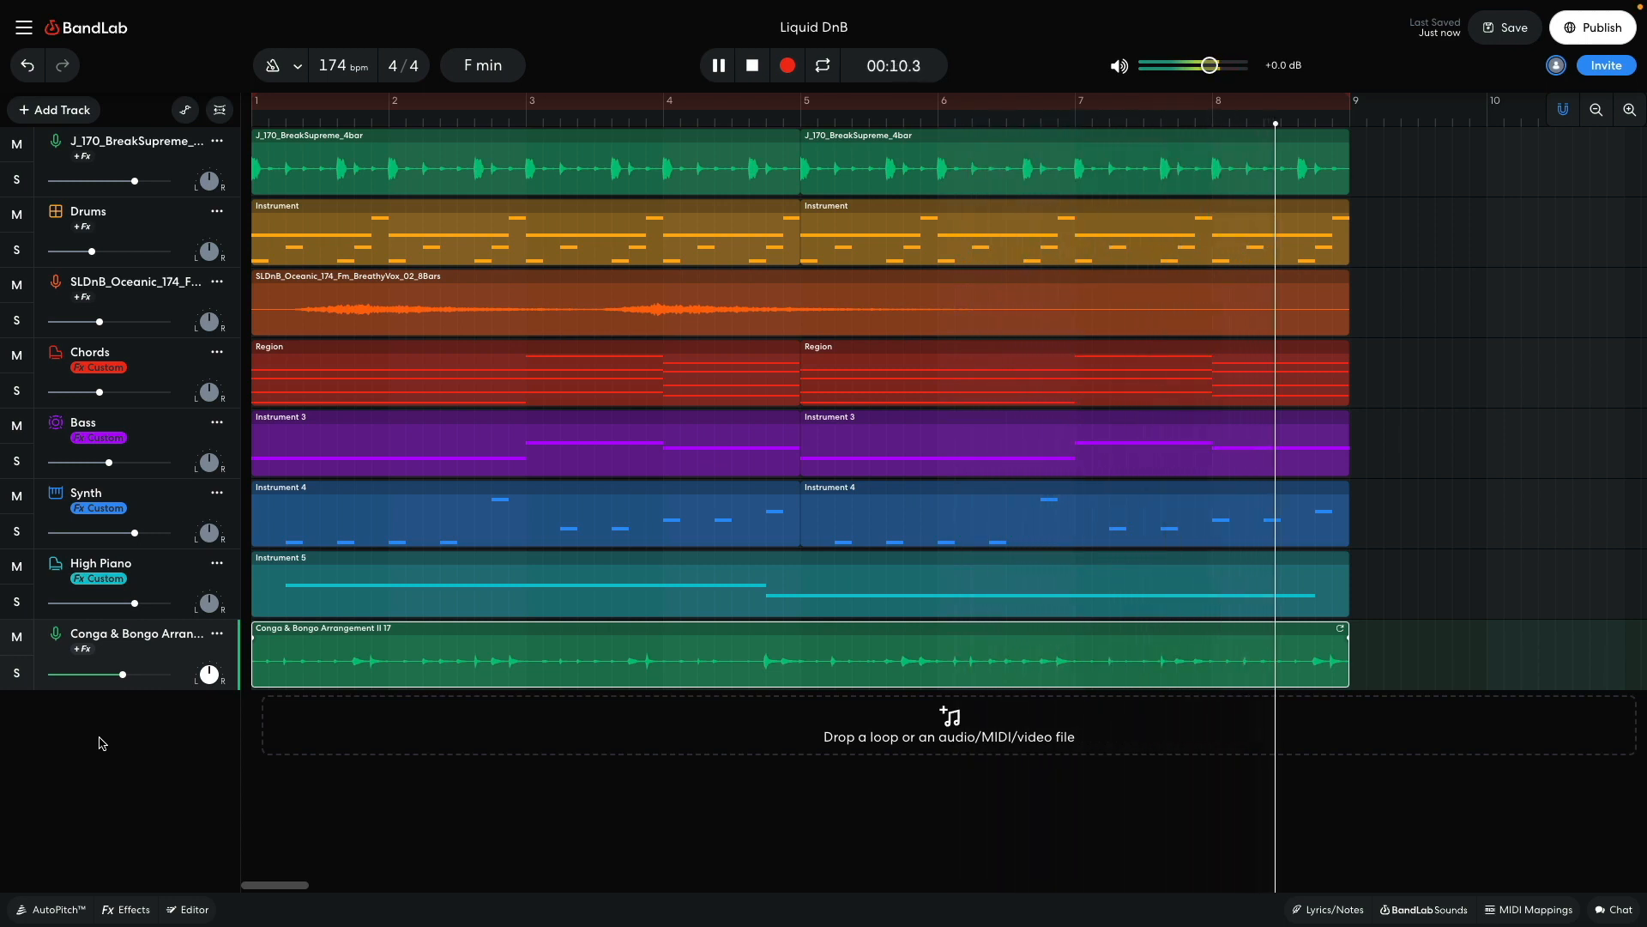
{"action": "left_click", "coordinate": [102, 743]}
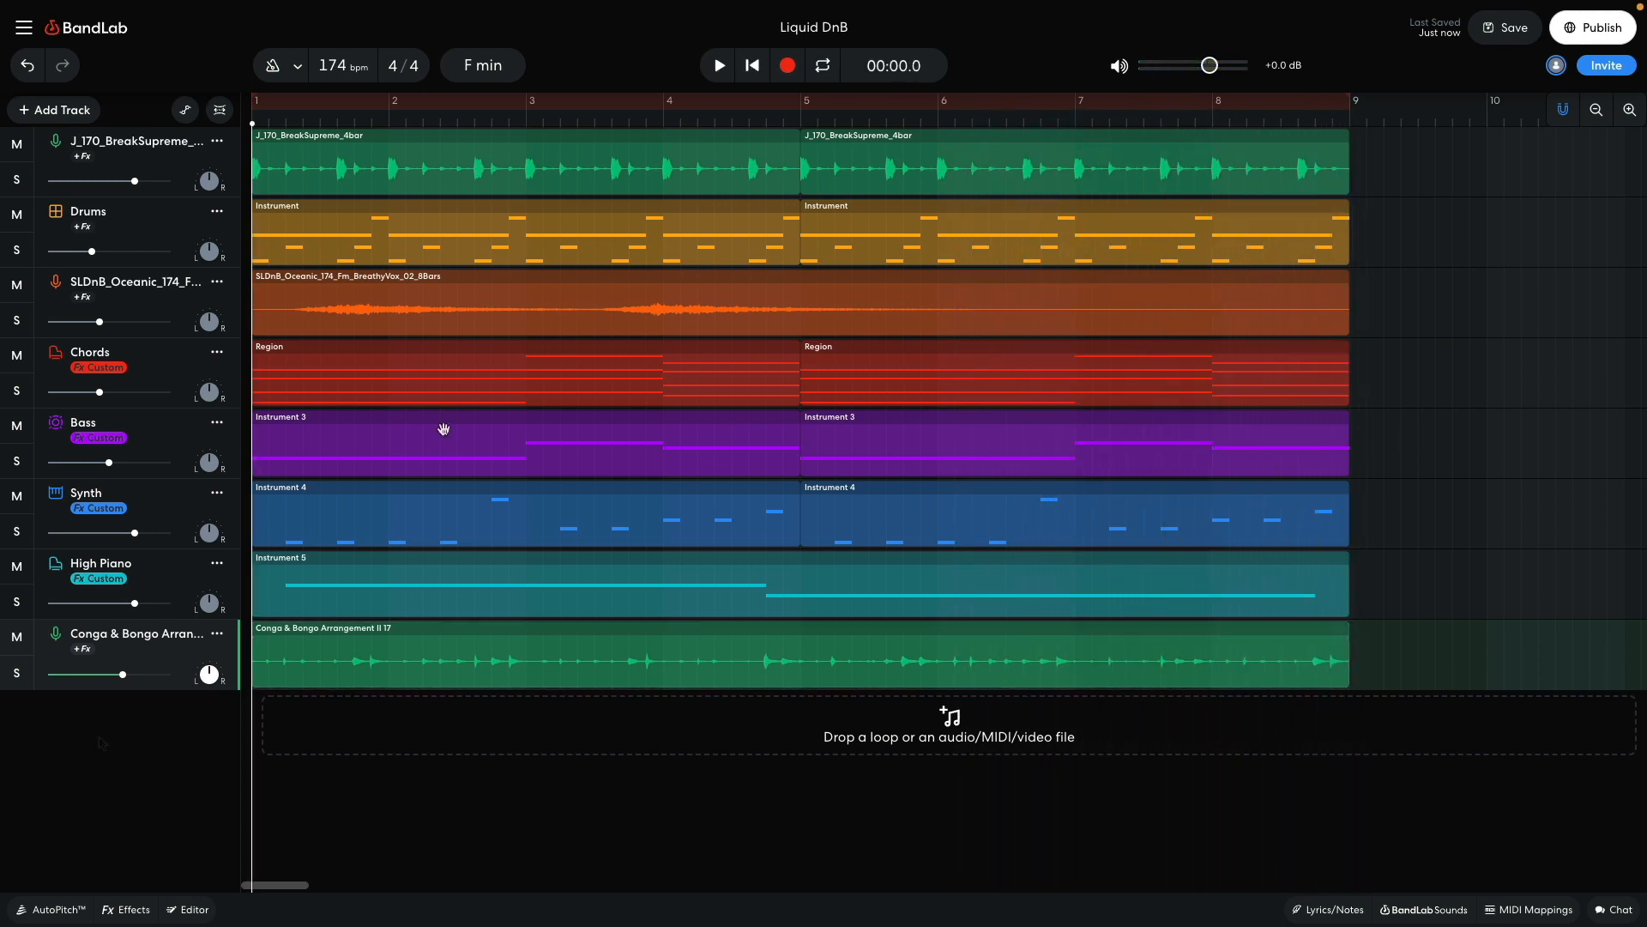
- Add a virtual instrument track with the New Age Synth sound from the Pads category and play back its pad part with the arrangement
{"action": "left_click", "coordinate": [61, 110]}
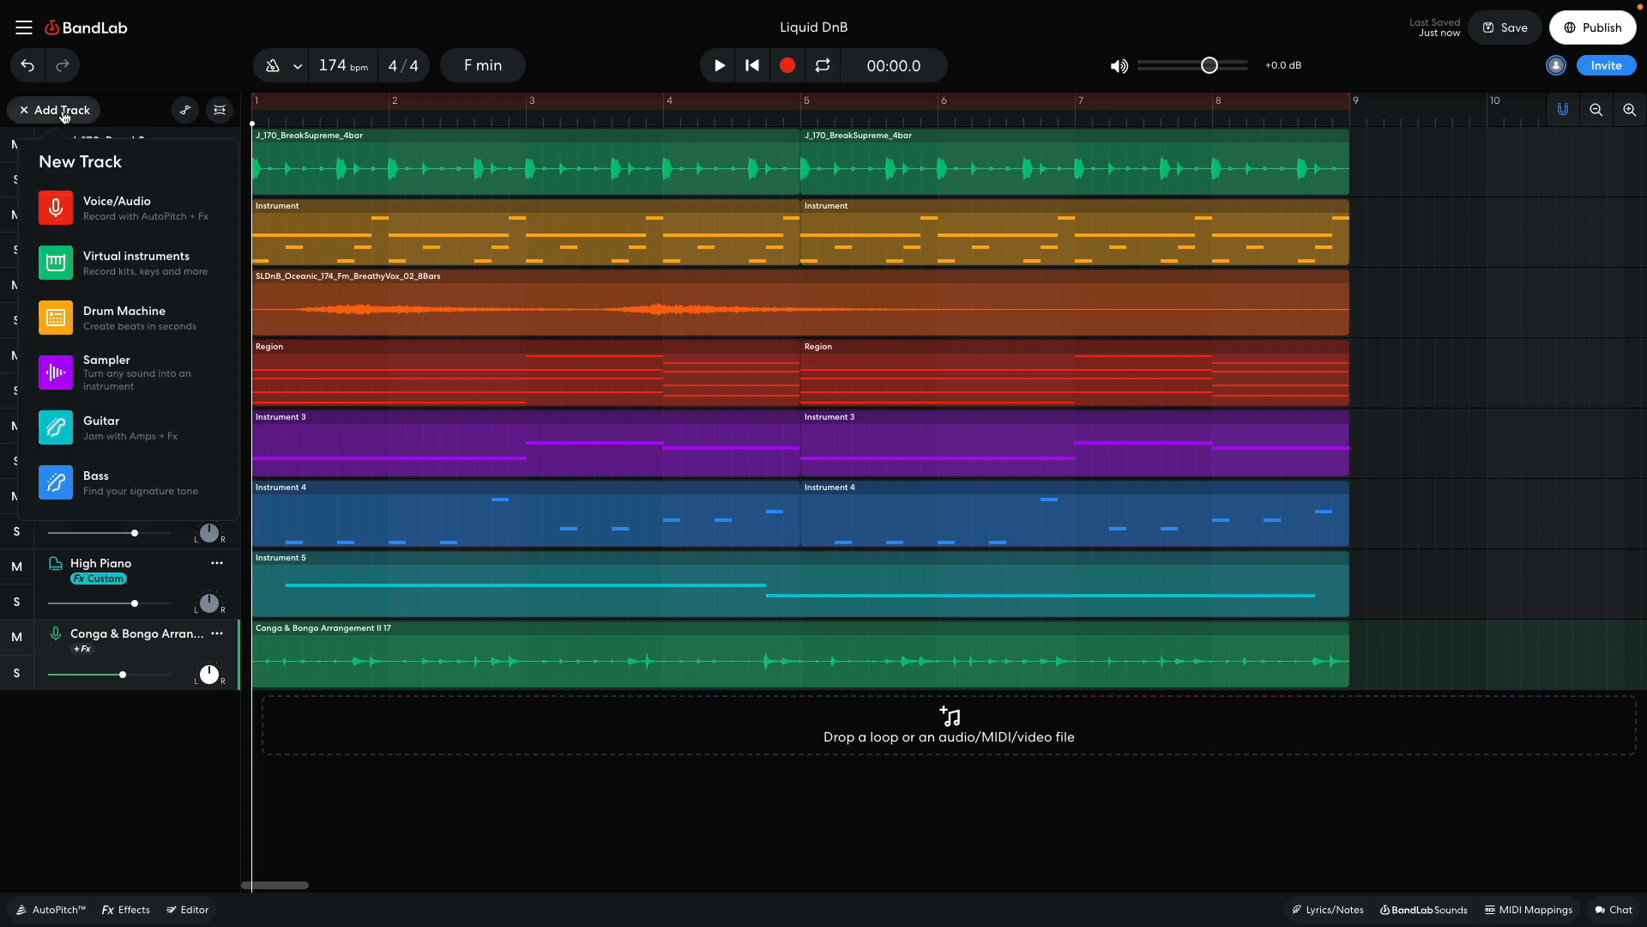
{"action": "left_click", "coordinate": [88, 265]}
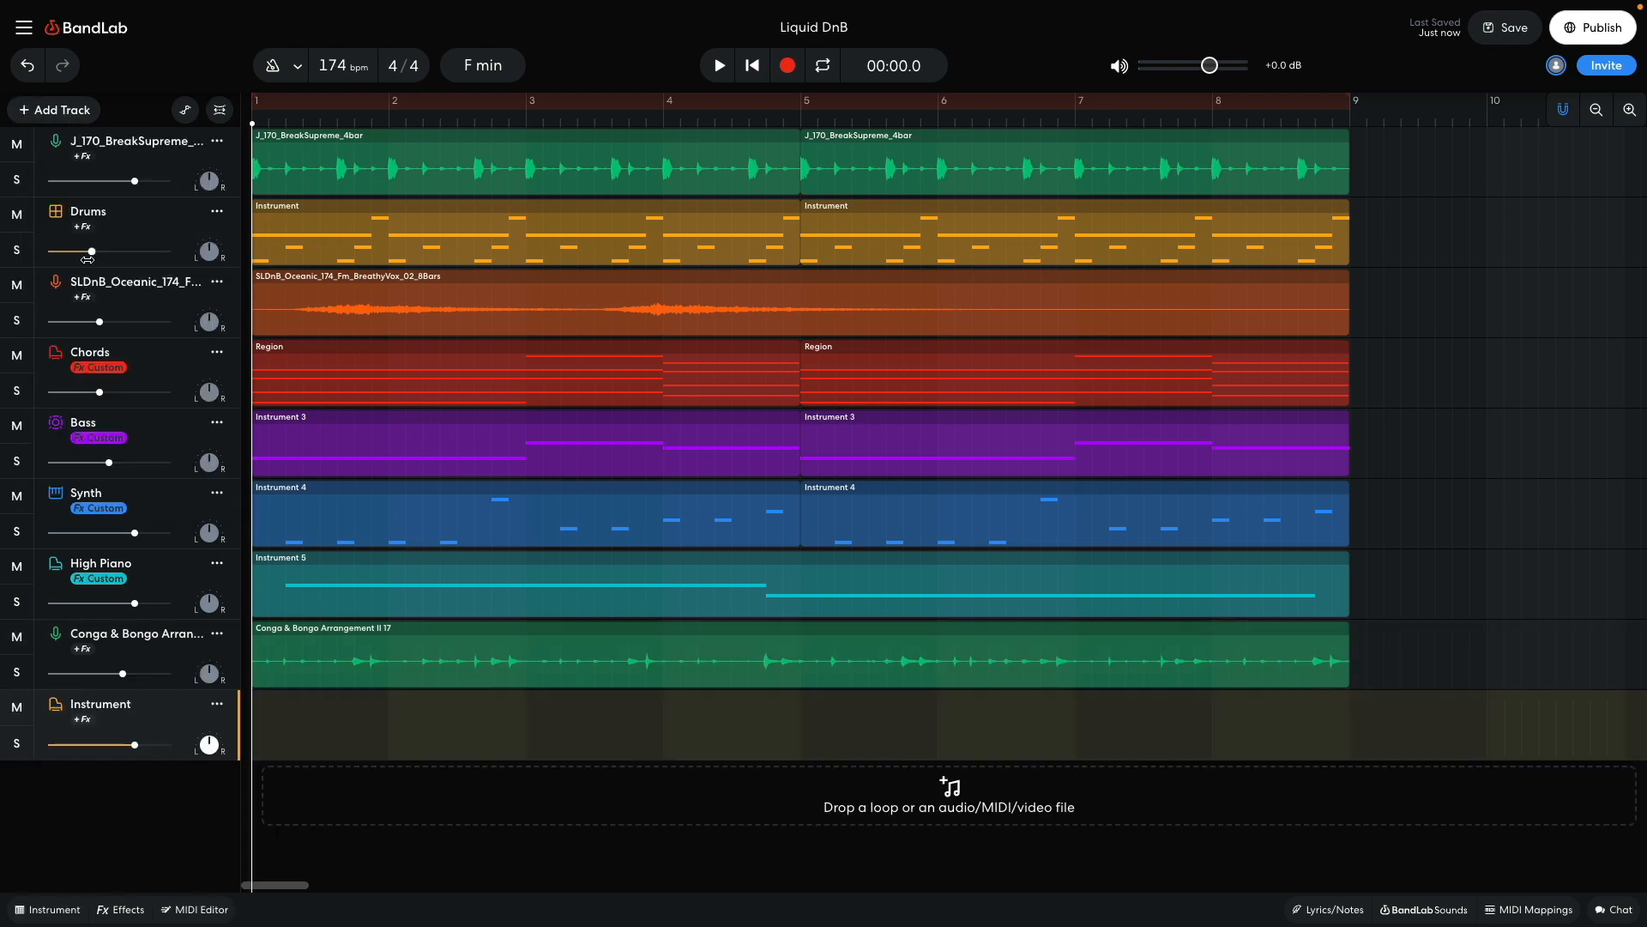
{"action": "left_click", "coordinate": [54, 910]}
{"action": "left_click", "coordinate": [97, 701]}
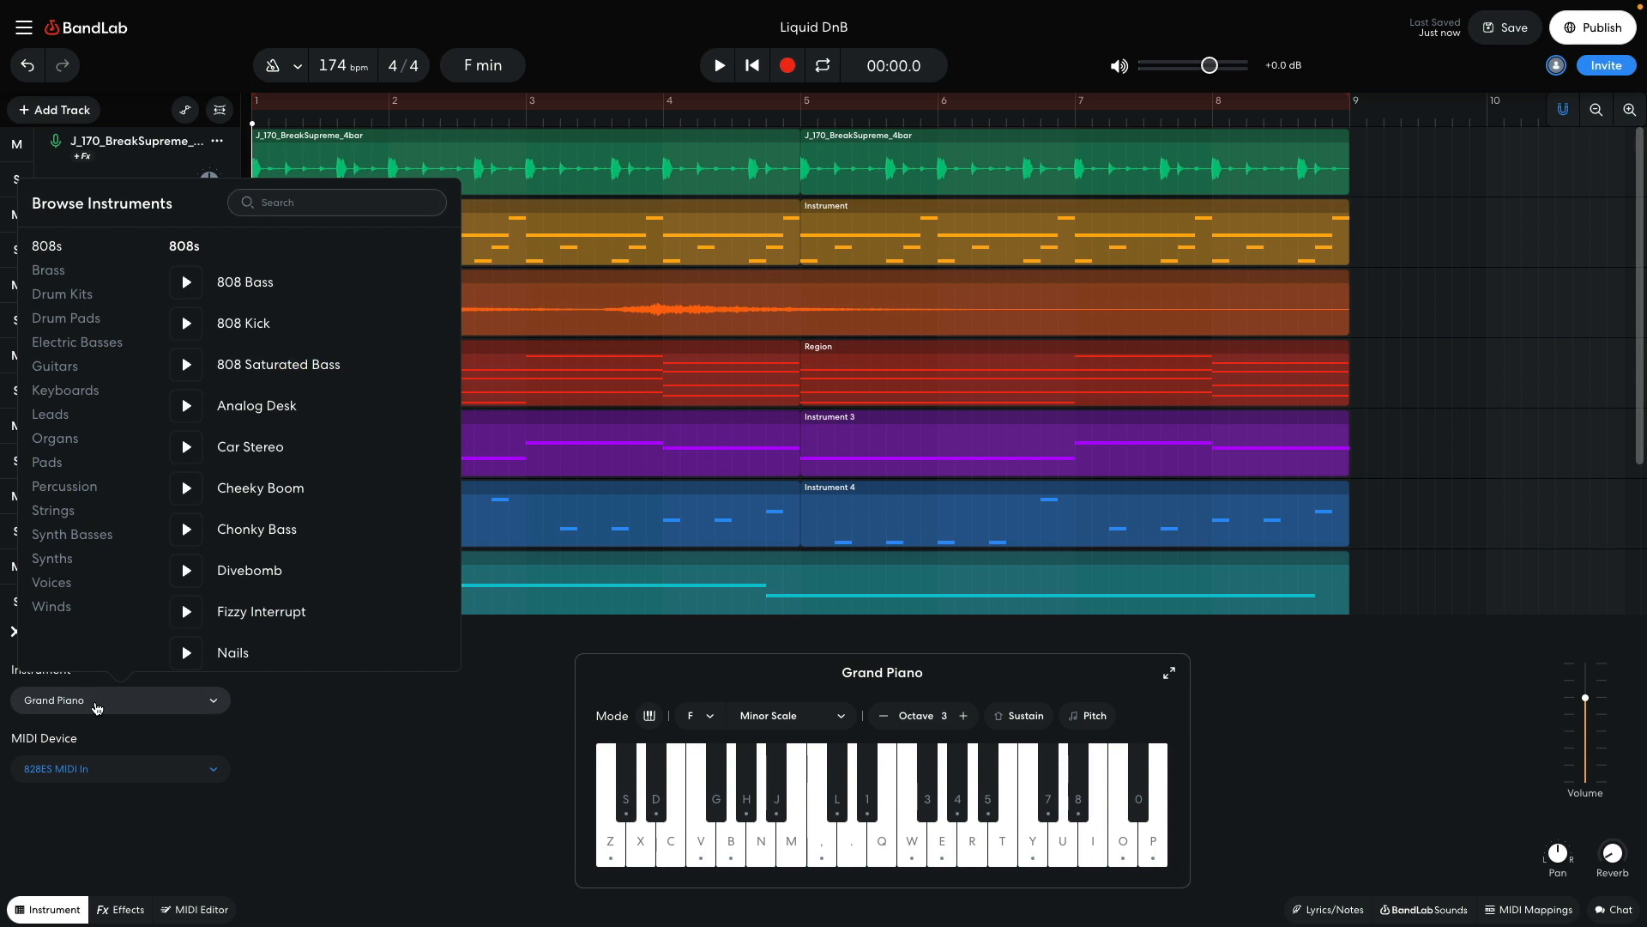
{"action": "left_click", "coordinate": [50, 414]}
{"action": "left_click", "coordinate": [49, 463]}
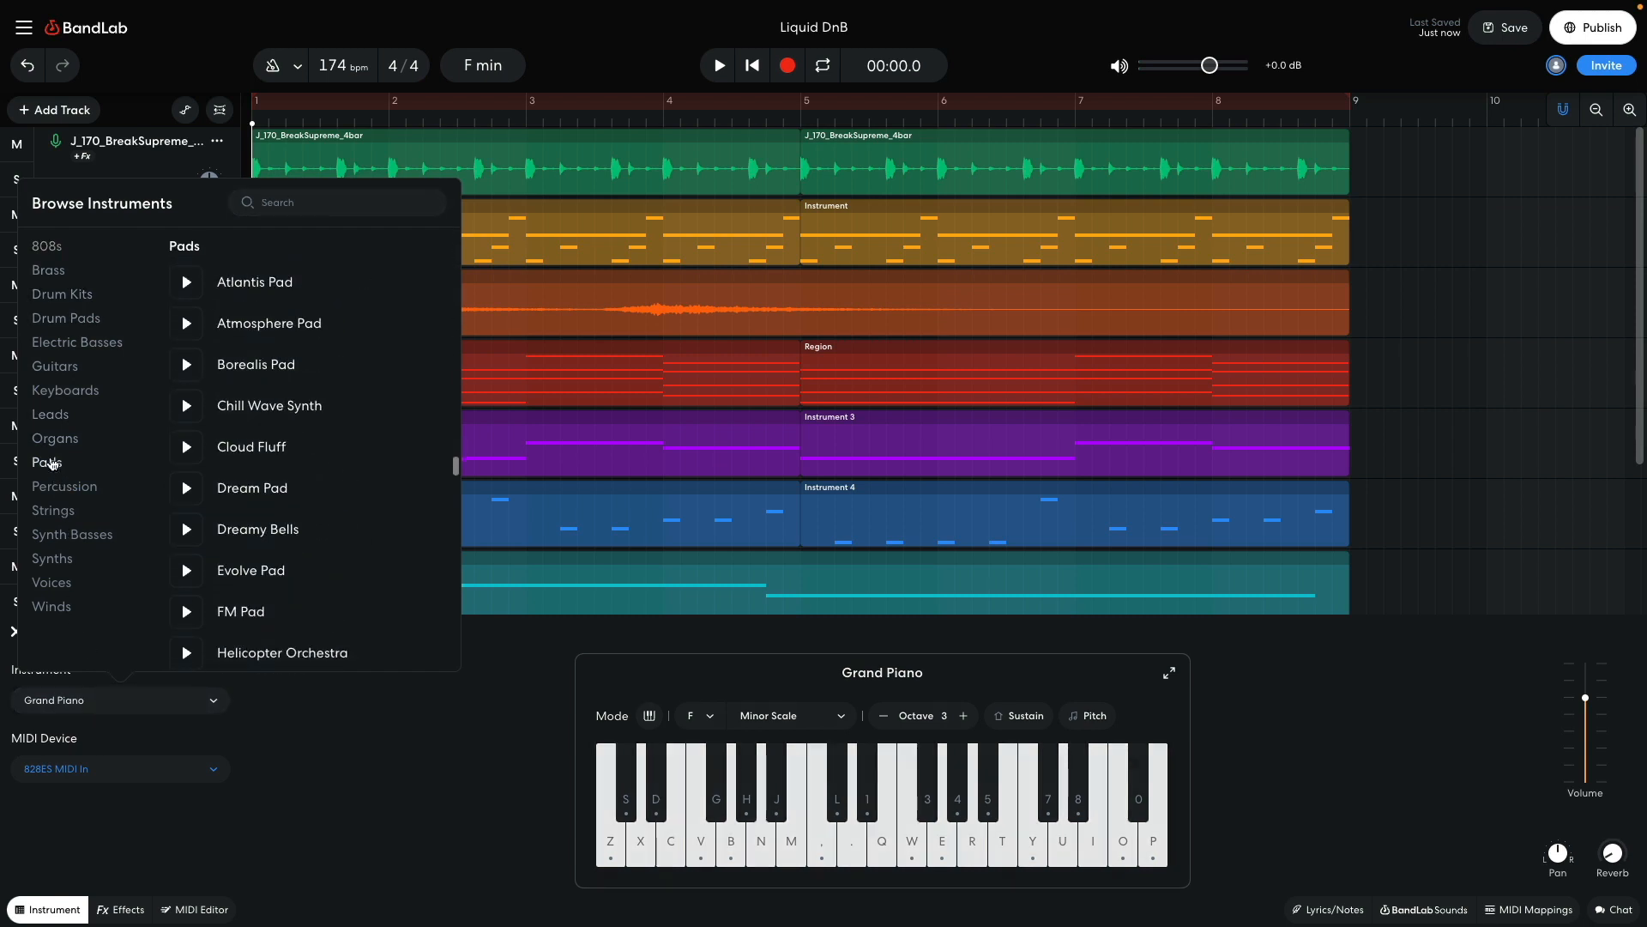
{"action": "scroll", "coordinate": [297, 461], "scroll_direction": "down", "scroll_amount": 5}
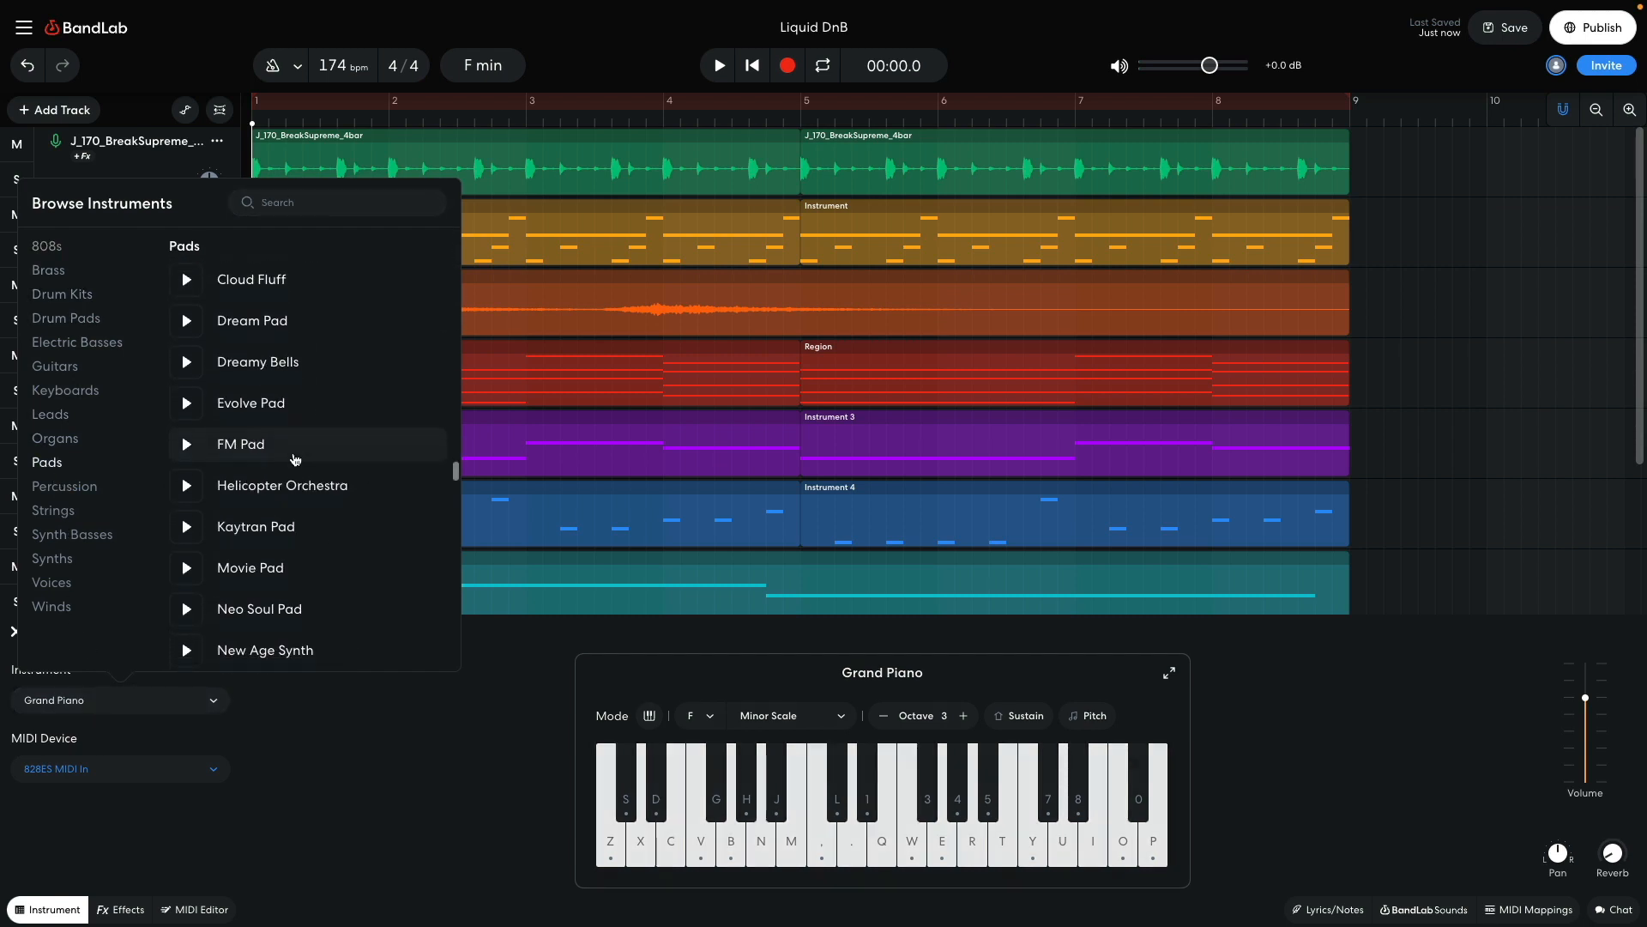
{"action": "left_click", "coordinate": [297, 599]}
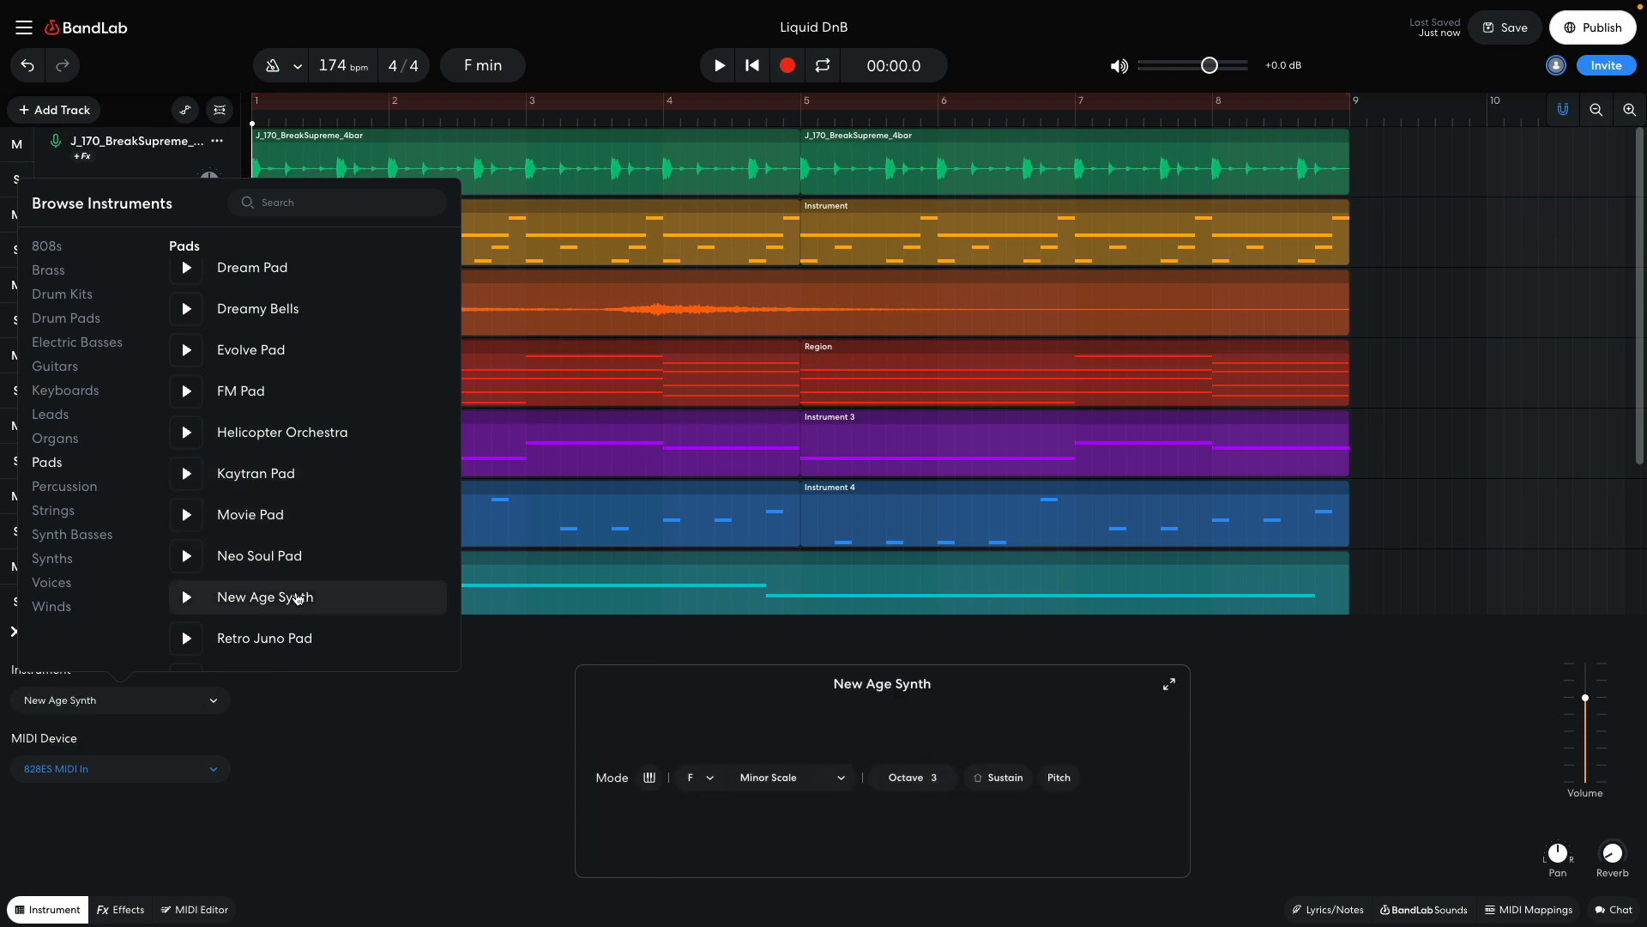
{"action": "left_click", "coordinate": [373, 788]}
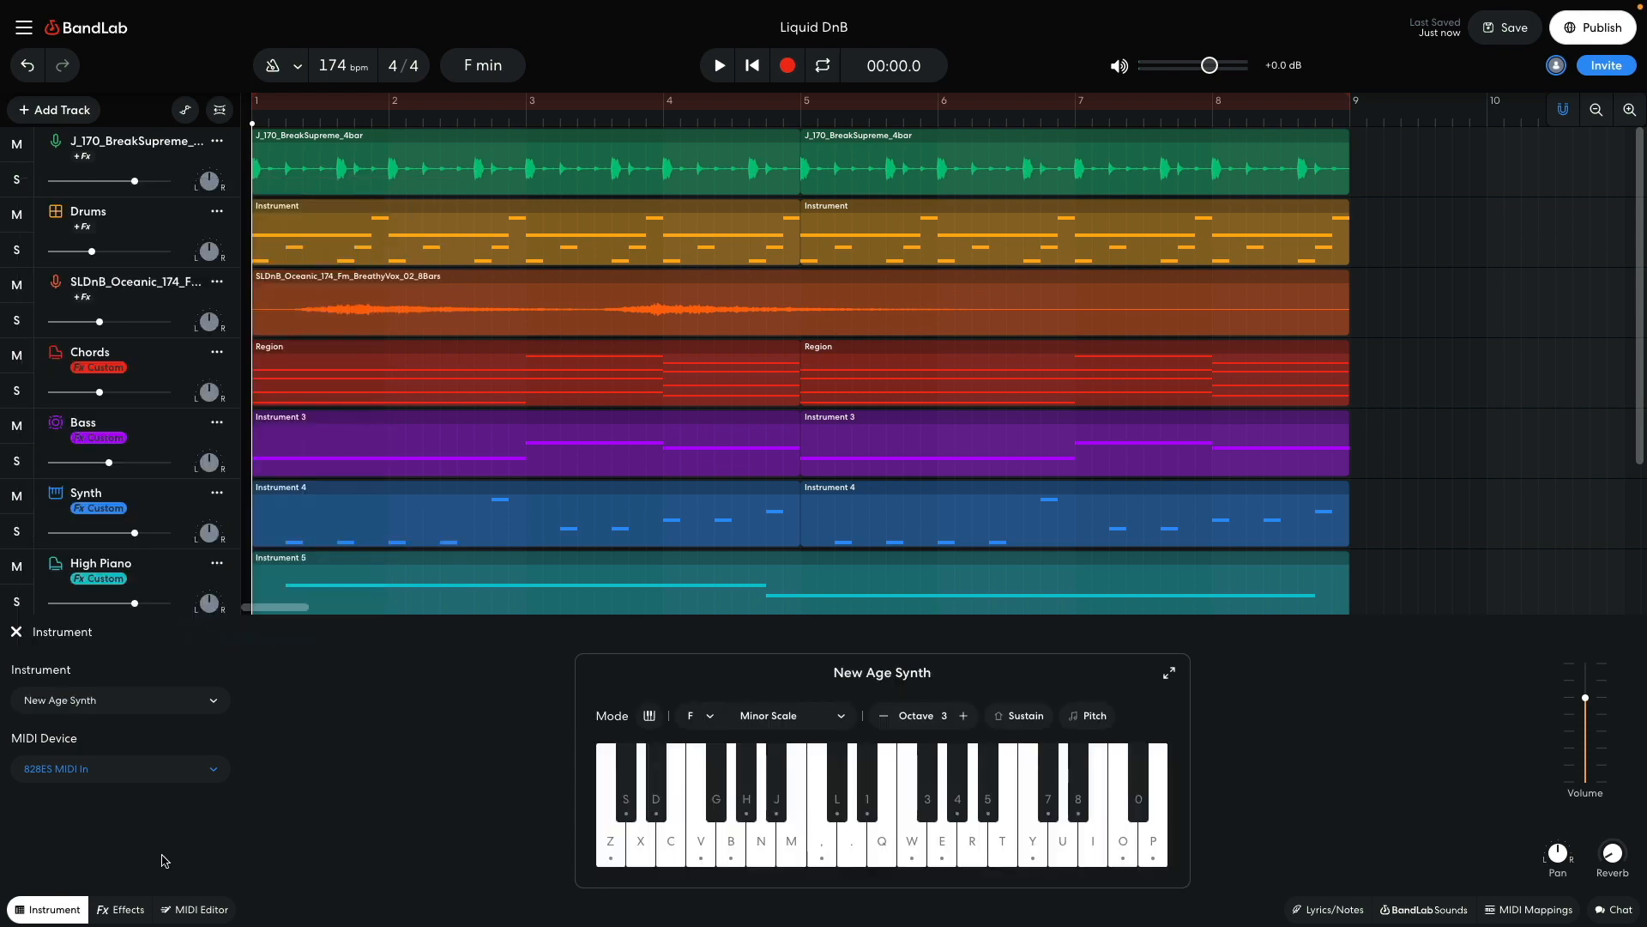
{"action": "left_click", "coordinate": [54, 909]}
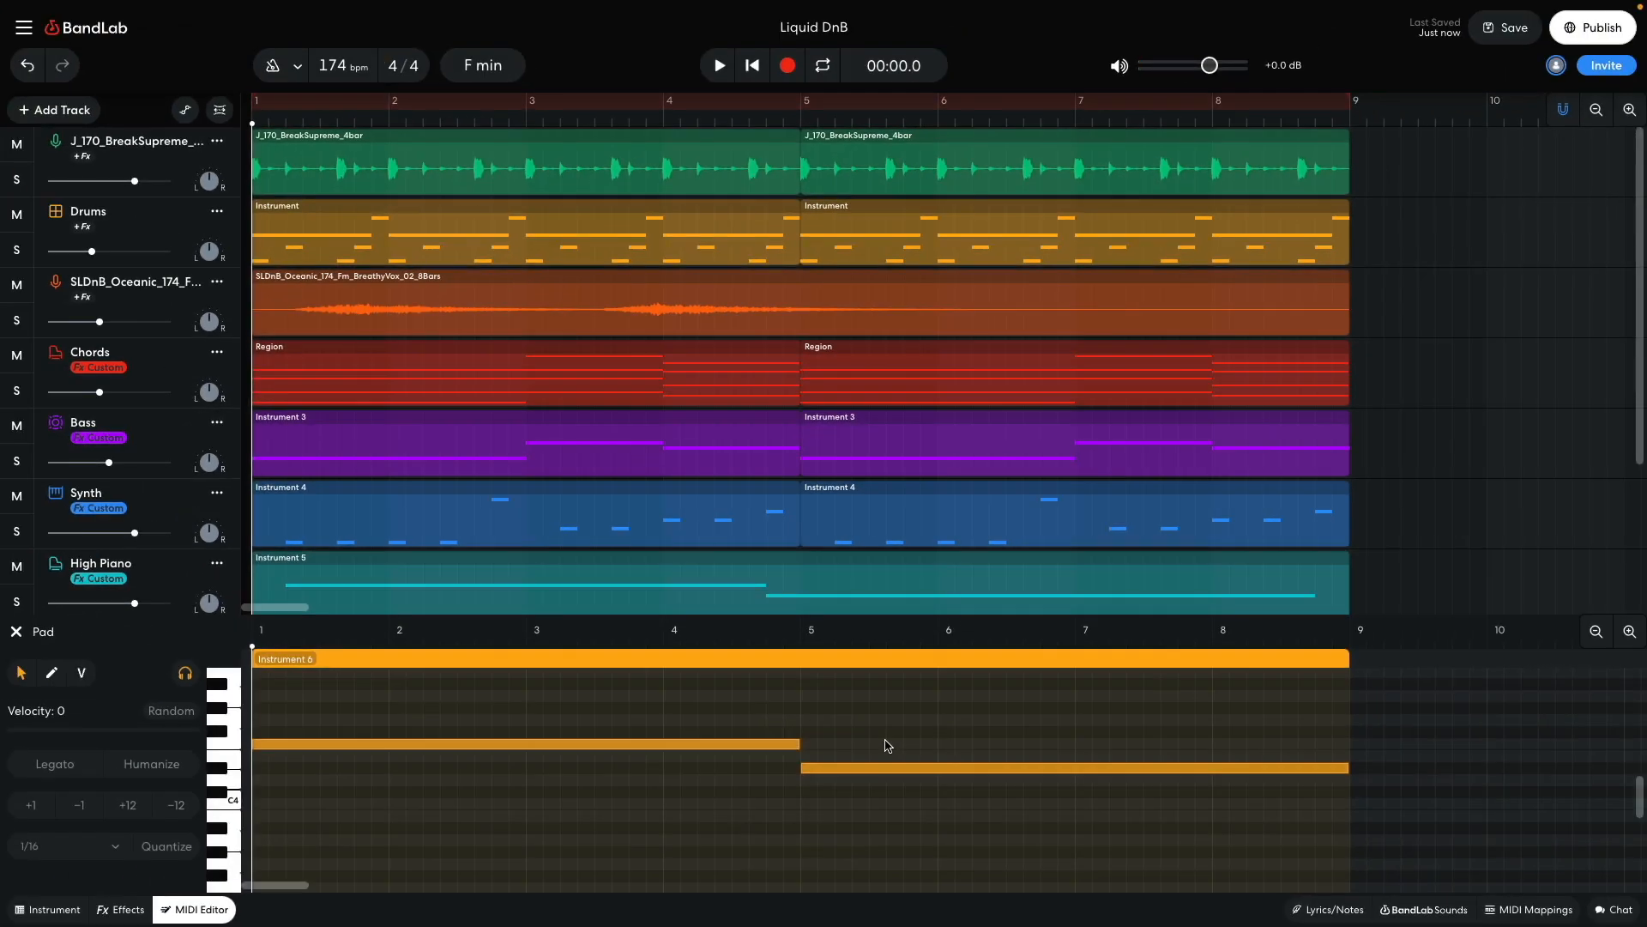
{"action": "key", "text": "space"}
{"action": "key", "text": "e"}
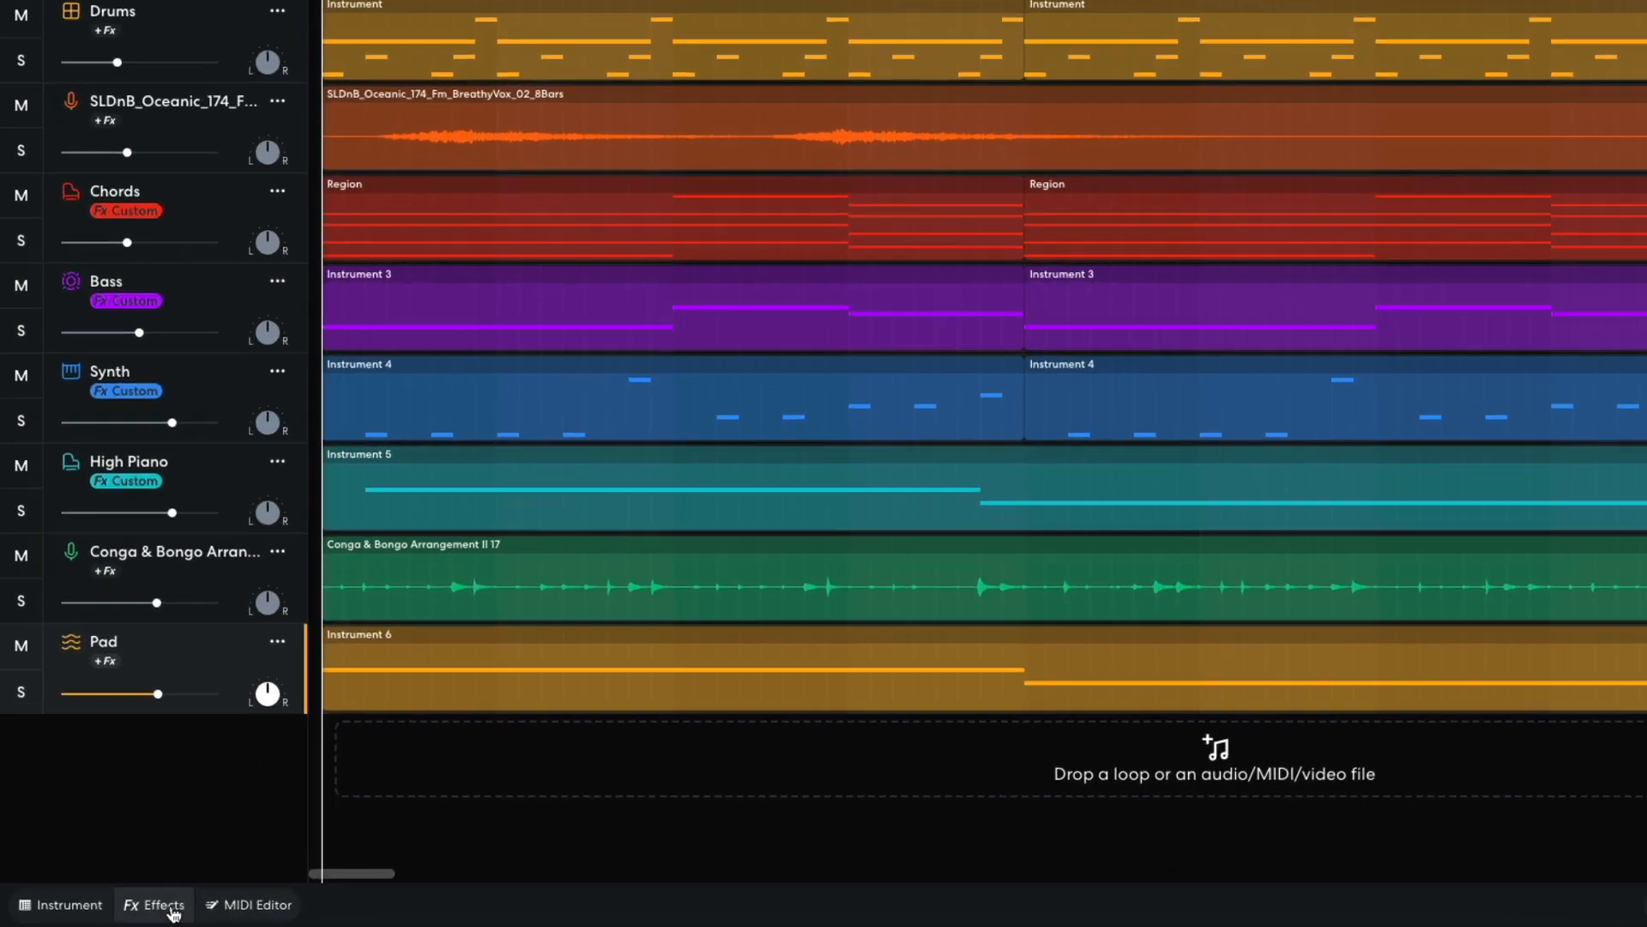
- Add a Multi Filter effect to the Pad track, set to Highpass with a frequency of 950 Hz
{"action": "left_click", "coordinate": [133, 911]}
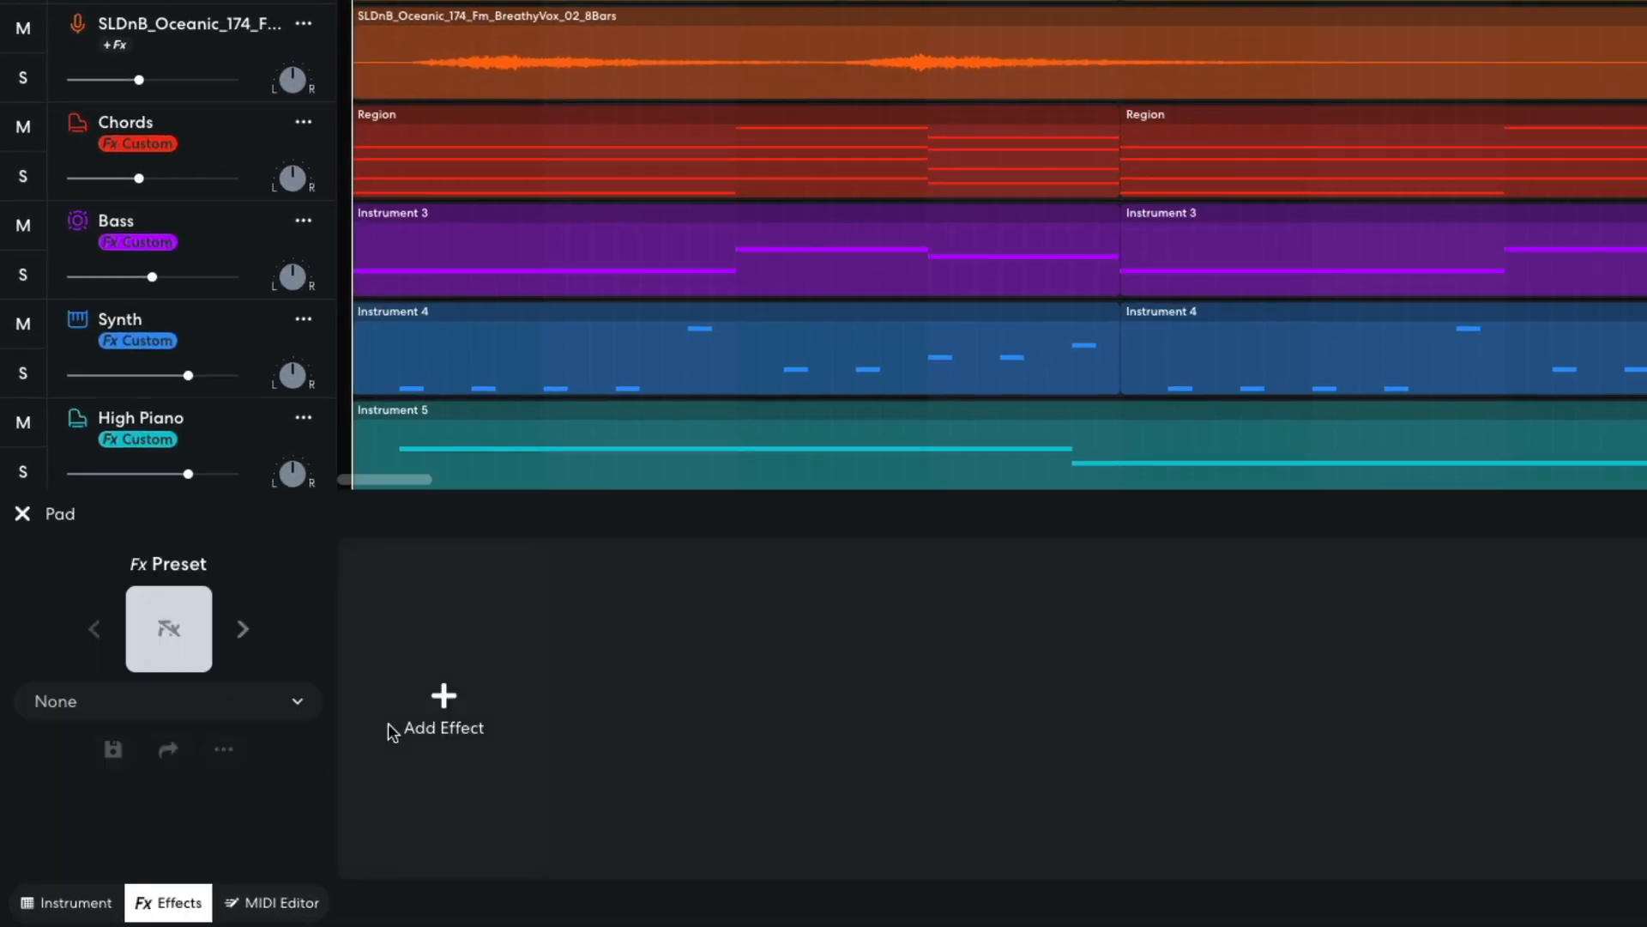
{"action": "left_click", "coordinate": [444, 696]}
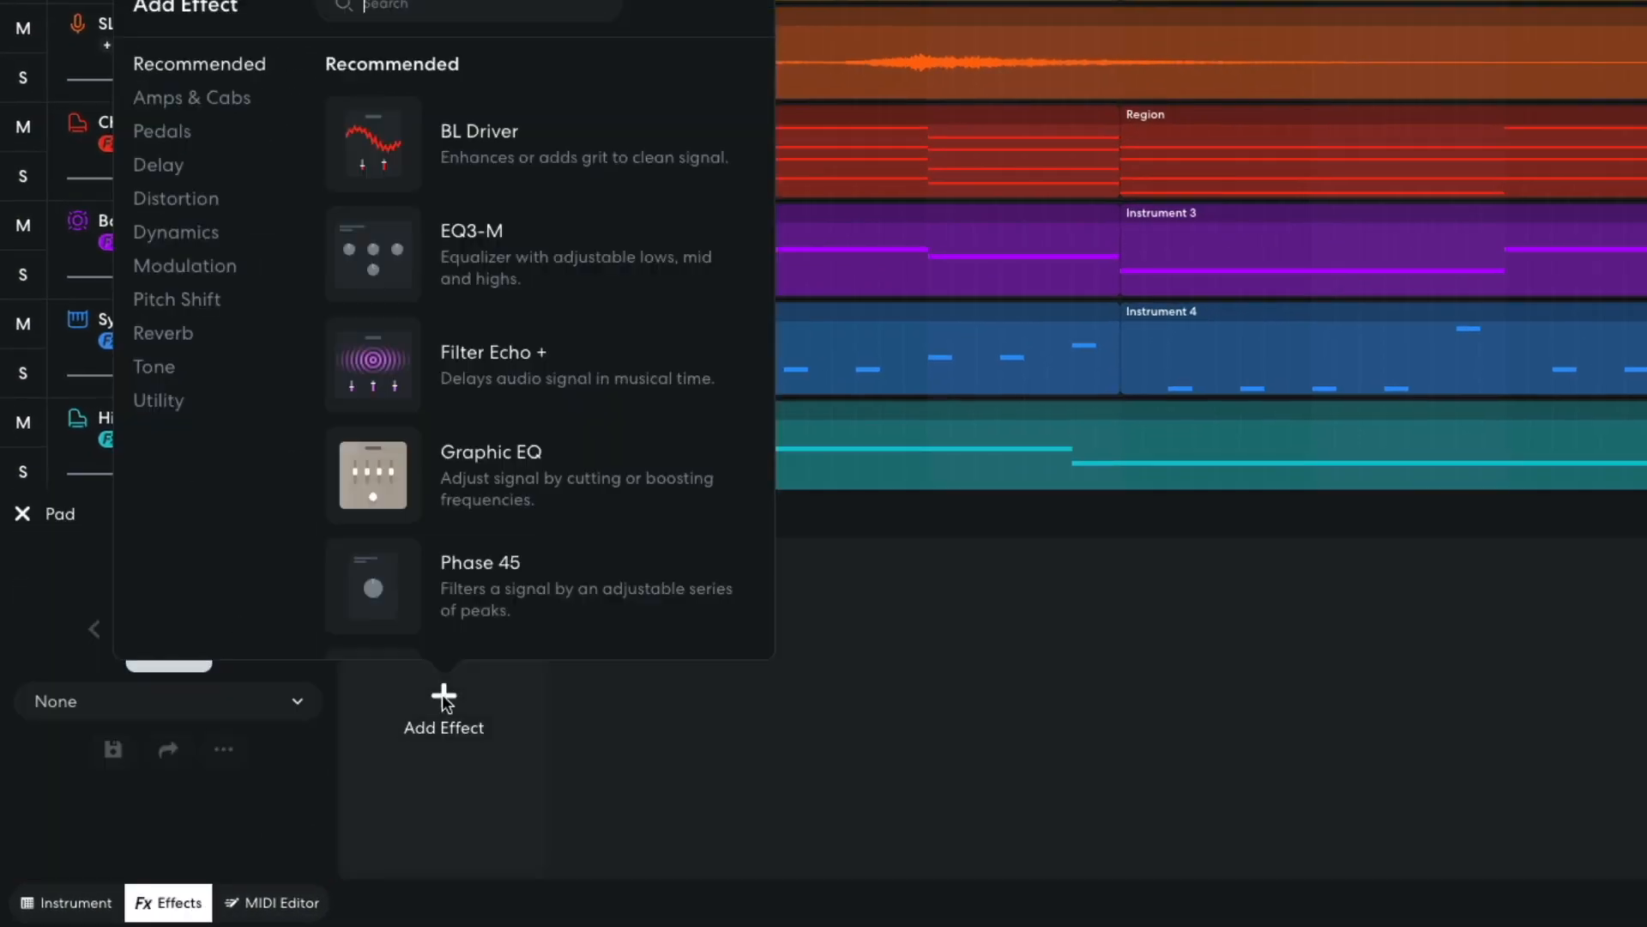
{"action": "left_click", "coordinate": [151, 369]}
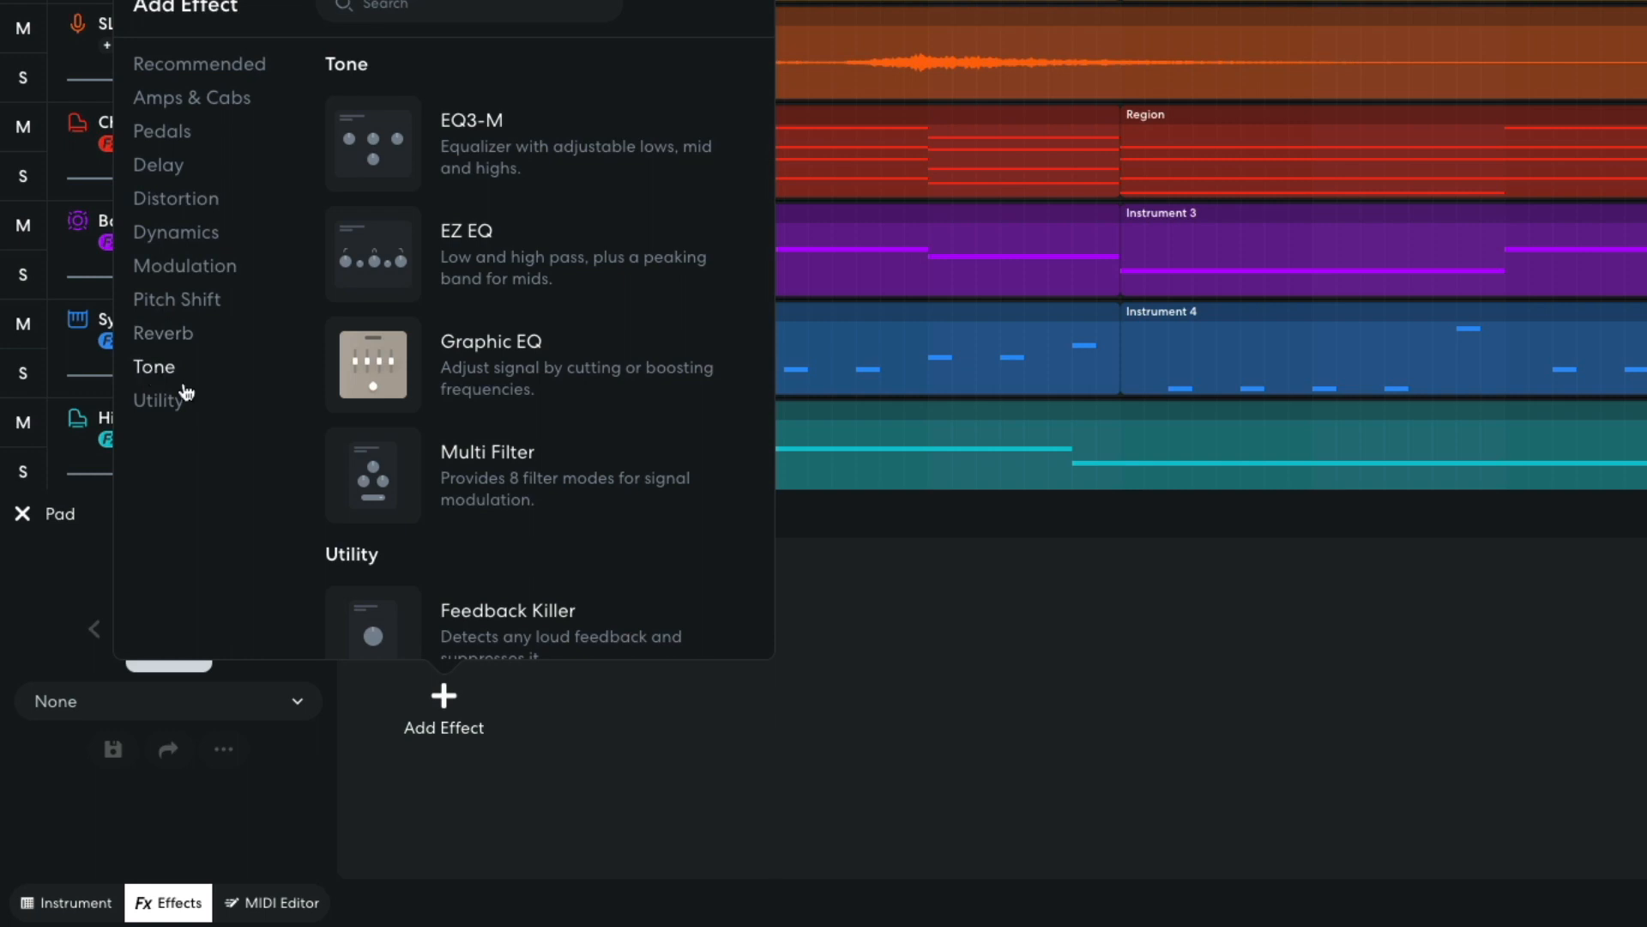
{"action": "left_click", "coordinate": [377, 477]}
{"action": "left_click", "coordinate": [432, 822]}
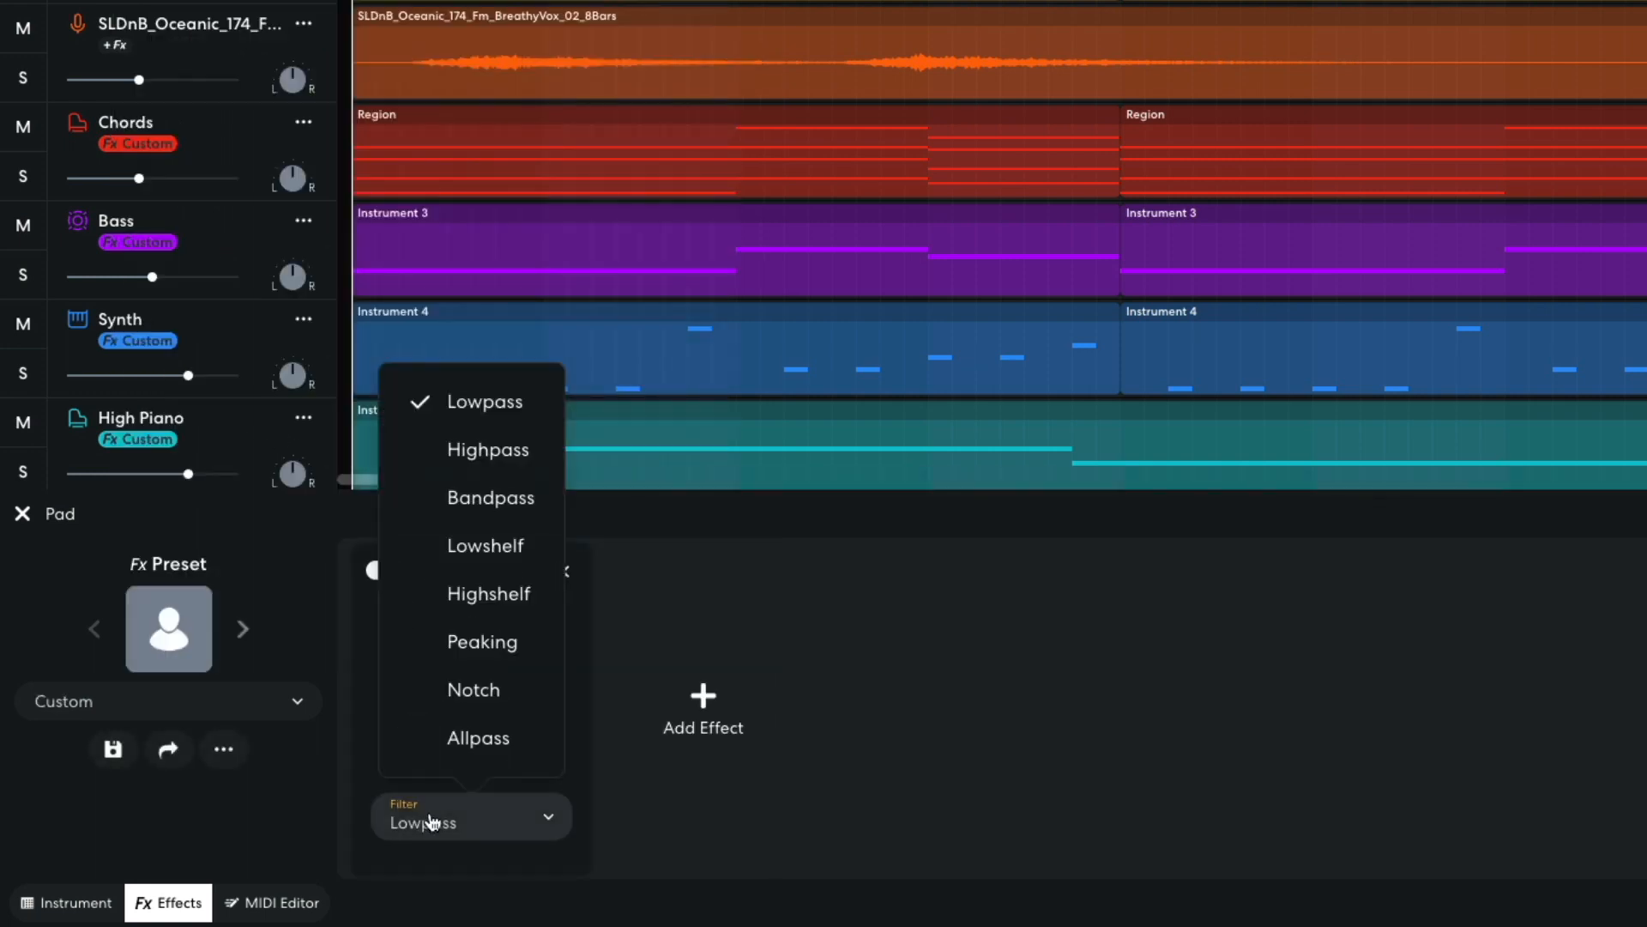
{"action": "left_click", "coordinate": [471, 461]}
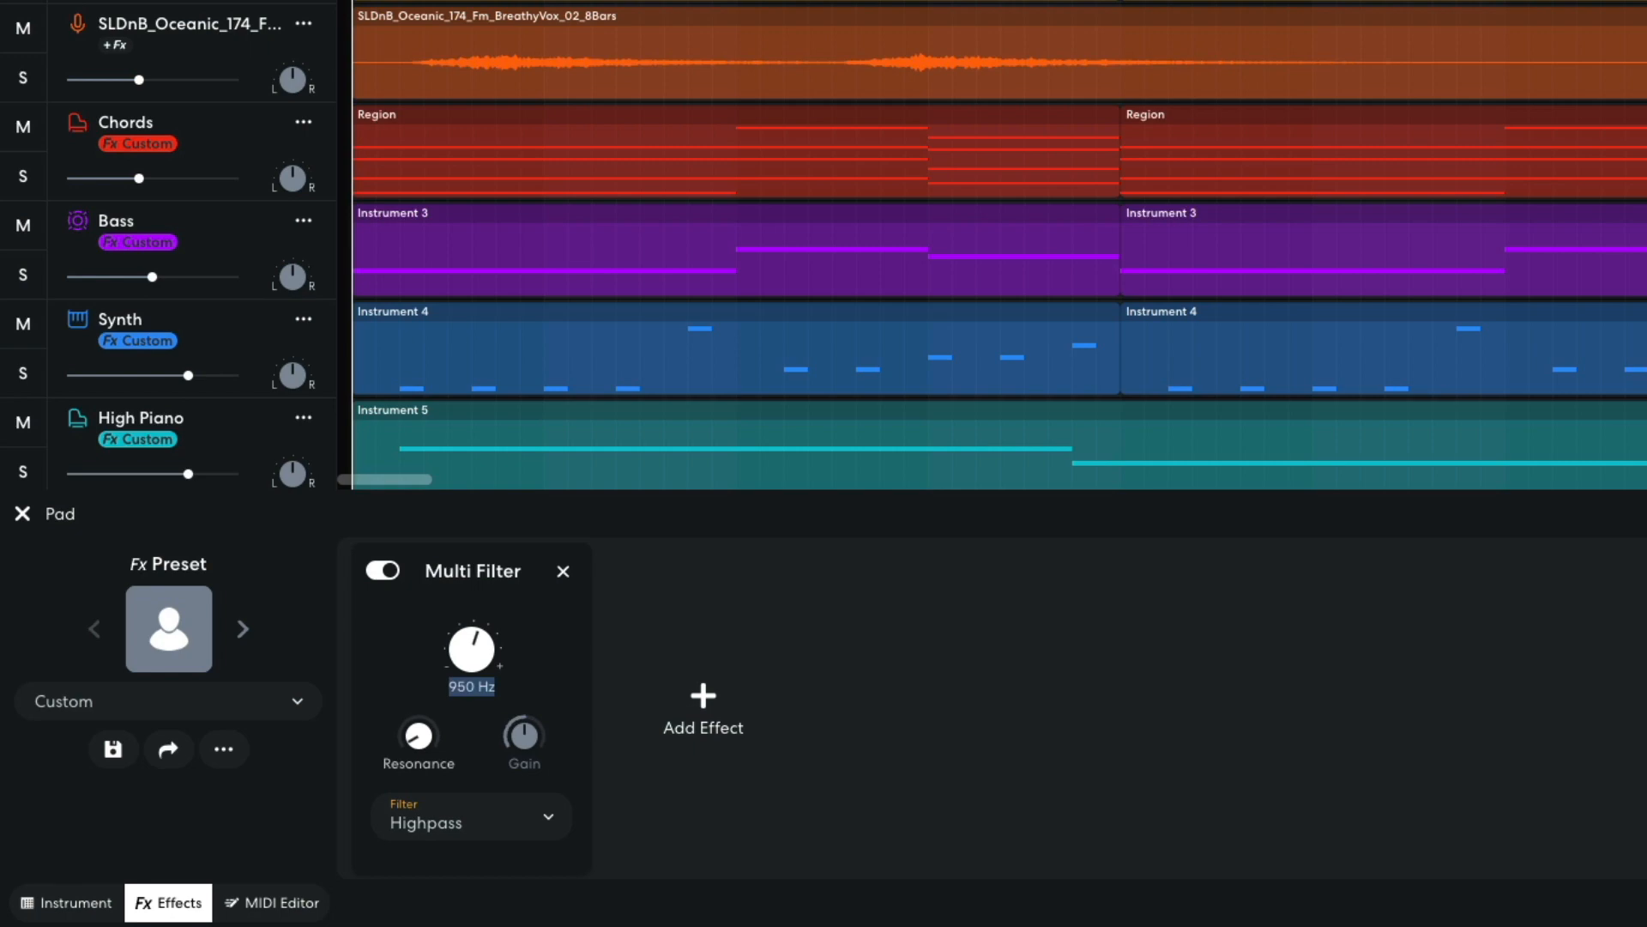
- Add a Studio Reverb to the Pad track with mix and size at 100 % and play back the mix
{"action": "left_click", "coordinate": [702, 712]}
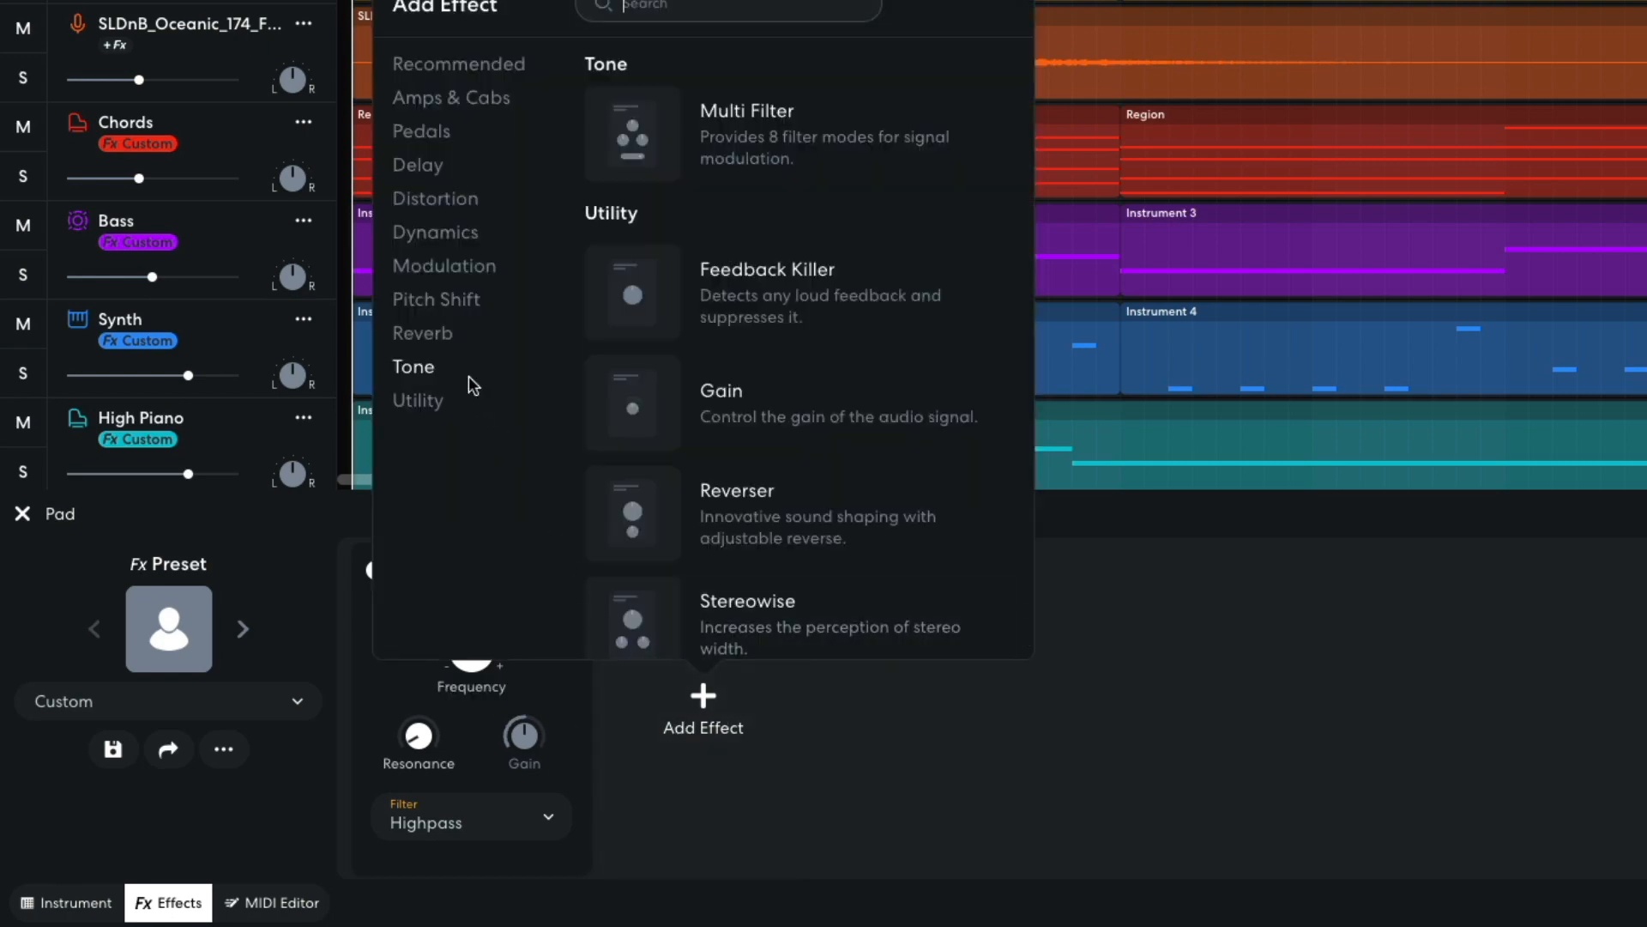
{"action": "left_click", "coordinate": [436, 333]}
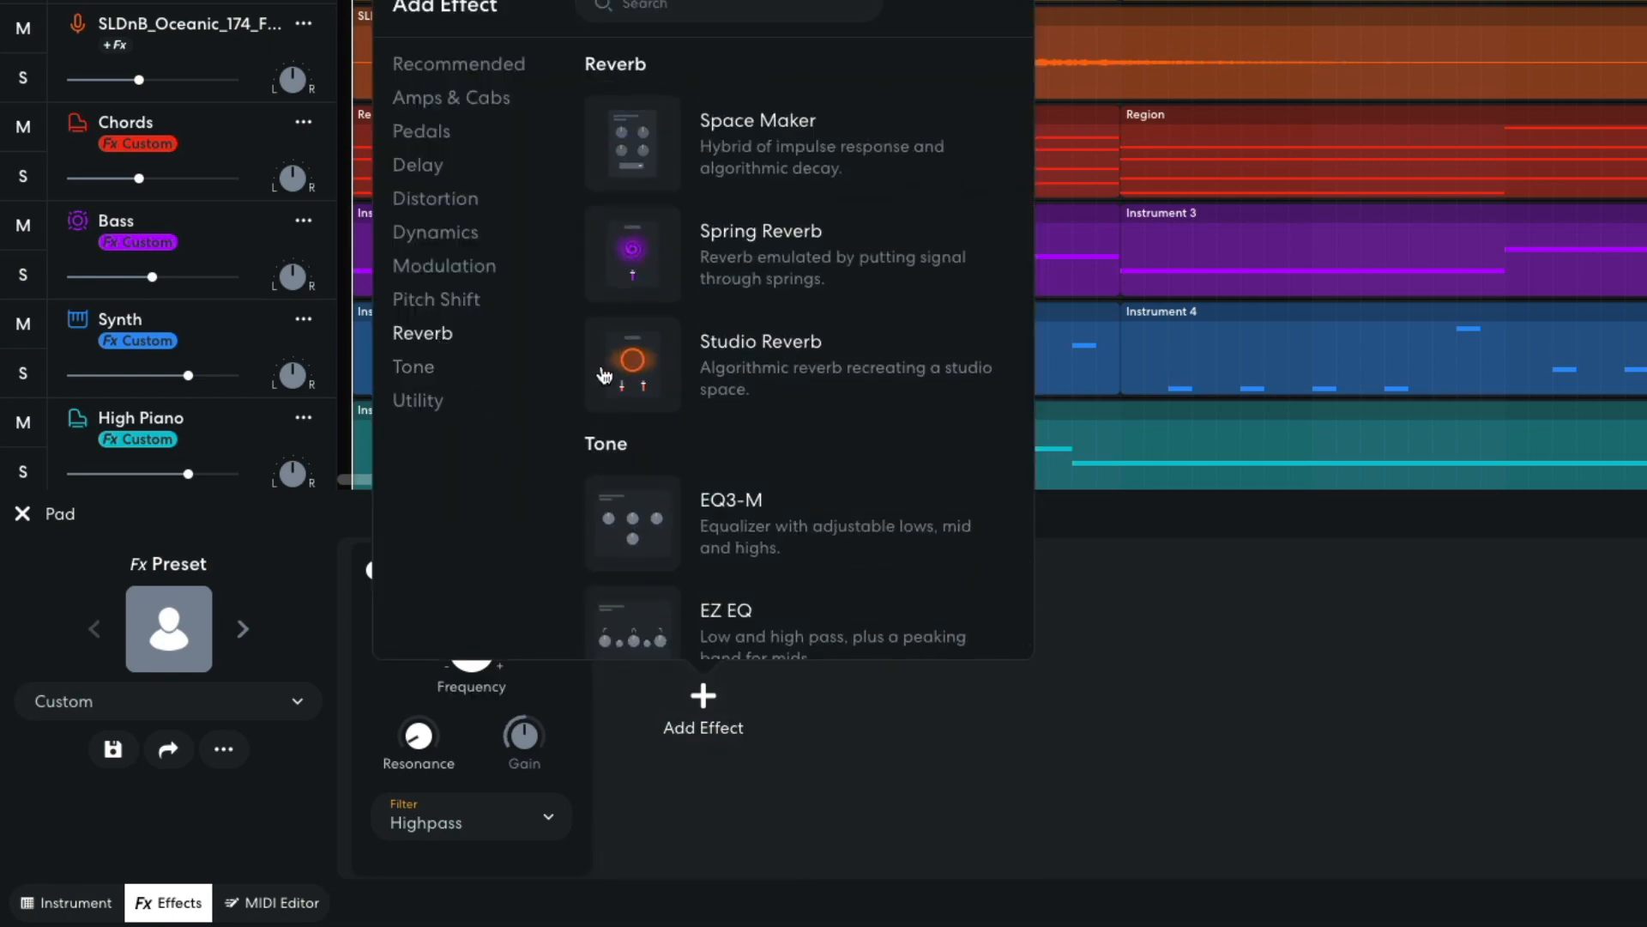
{"action": "left_click", "coordinate": [626, 365]}
{"action": "left_click_drag", "start_coordinate": [749, 705], "coordinate": [737, 480]}
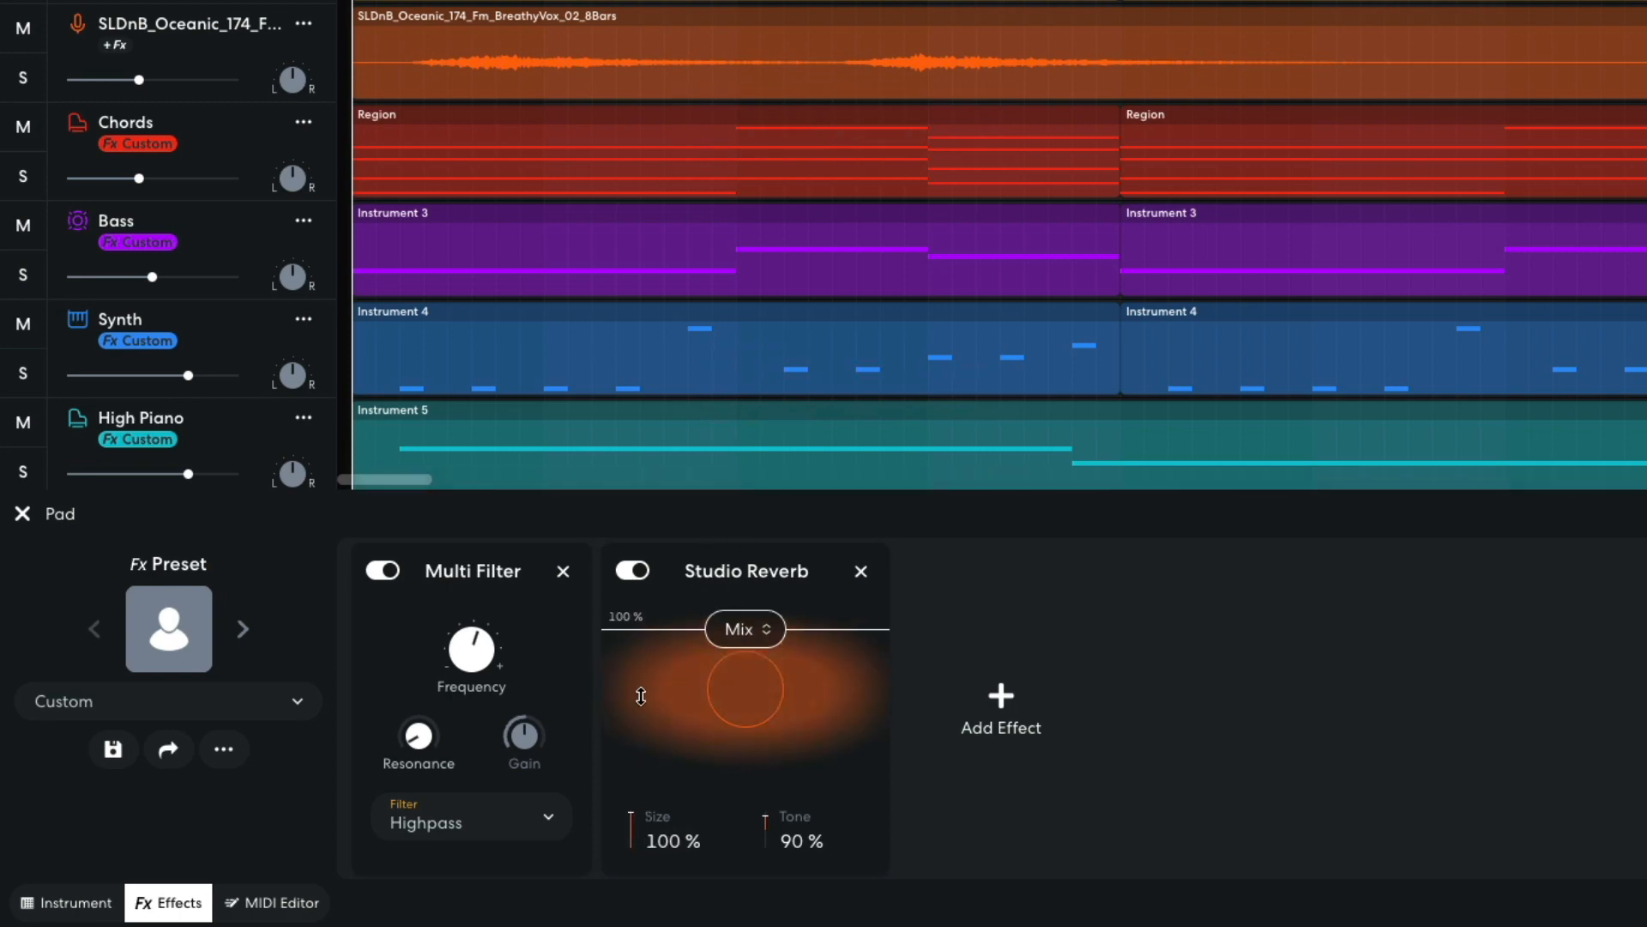
{"action": "left_click", "coordinate": [180, 906]}
{"action": "key", "text": "space"}
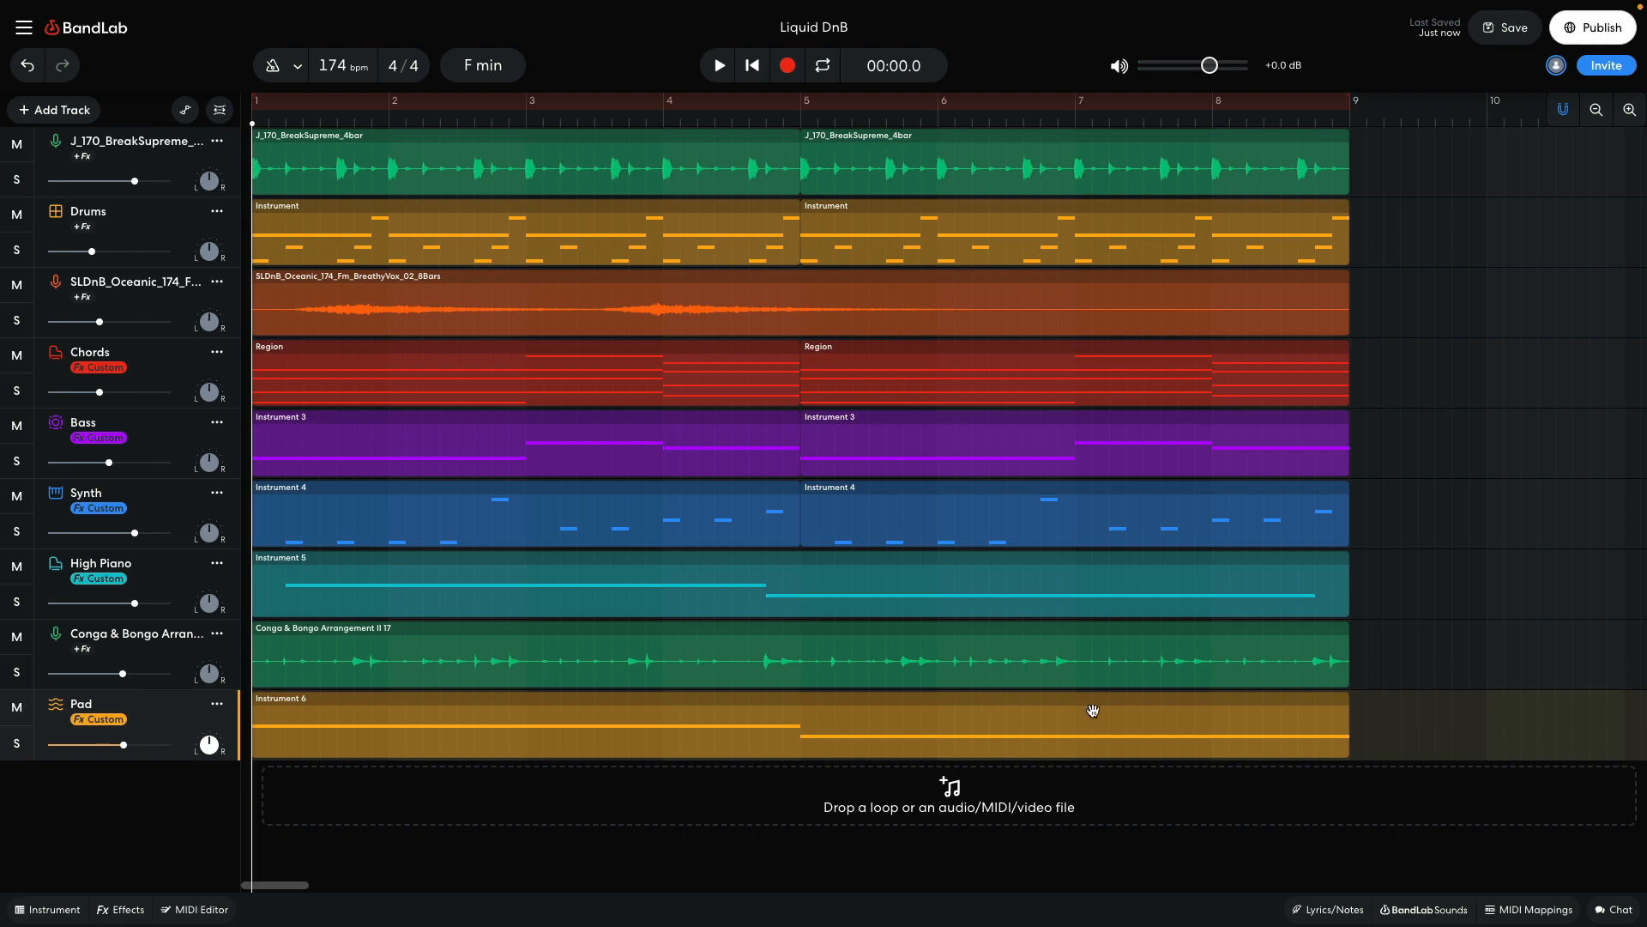
- Search the BandLab Sounds loops for riser and place the Sandstorm Riser loop on a new track starting at bar 5
{"action": "left_click", "coordinate": [1399, 909]}
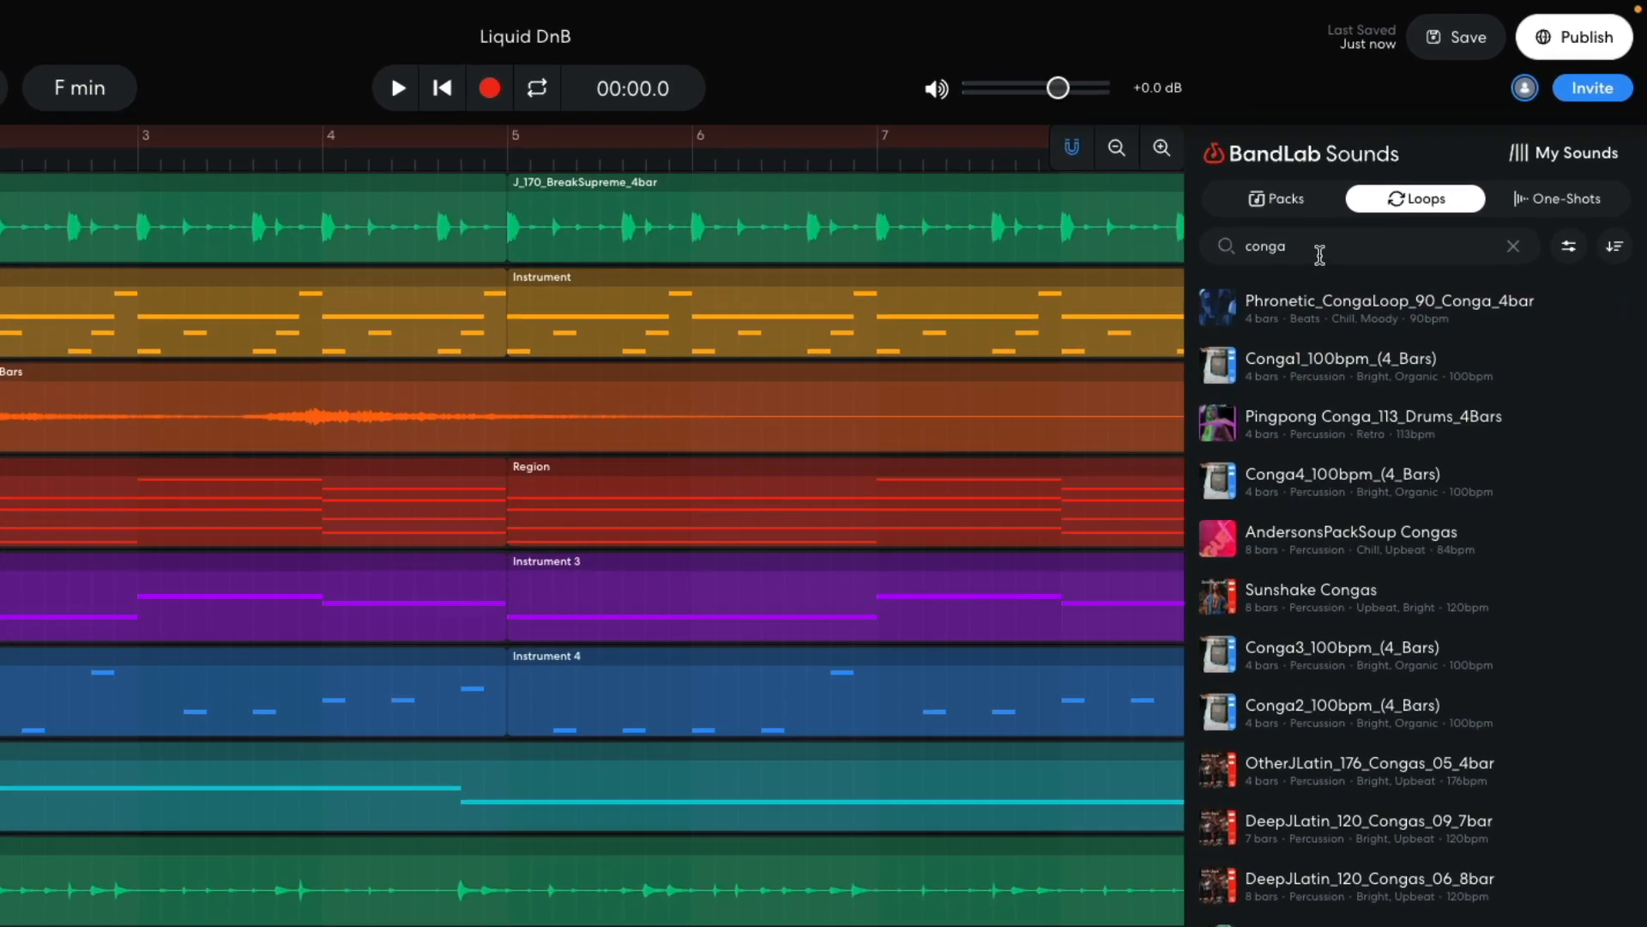
{"action": "double_click", "coordinate": [1406, 188]}
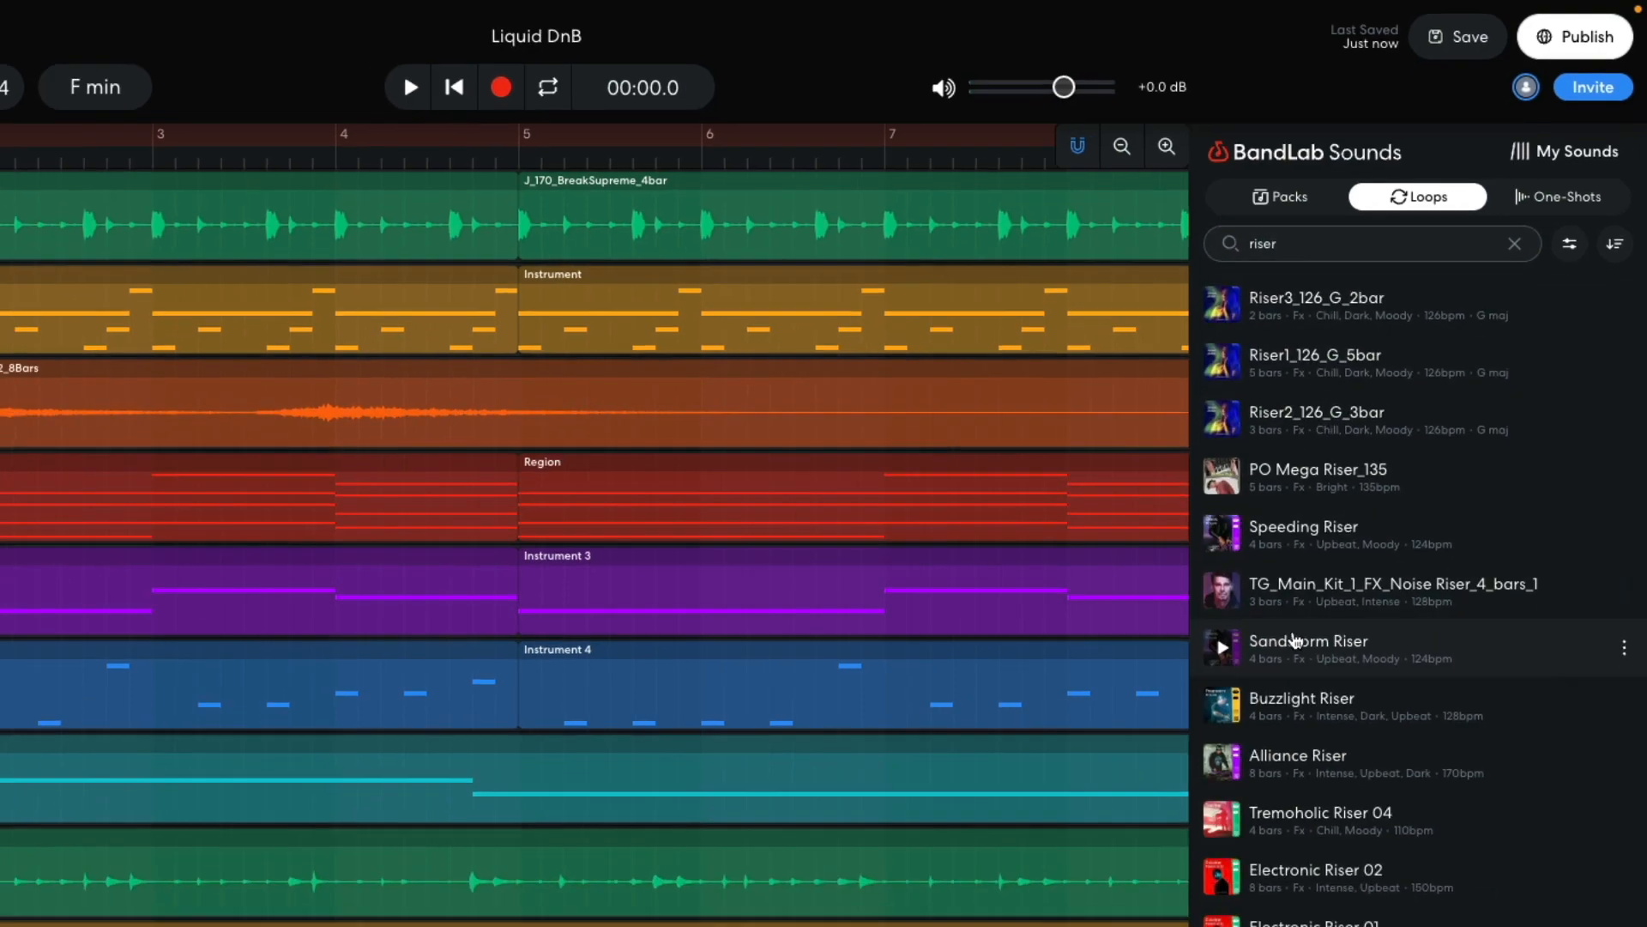
{"action": "left_click_drag", "start_coordinate": [1197, 678], "coordinate": [434, 926]}
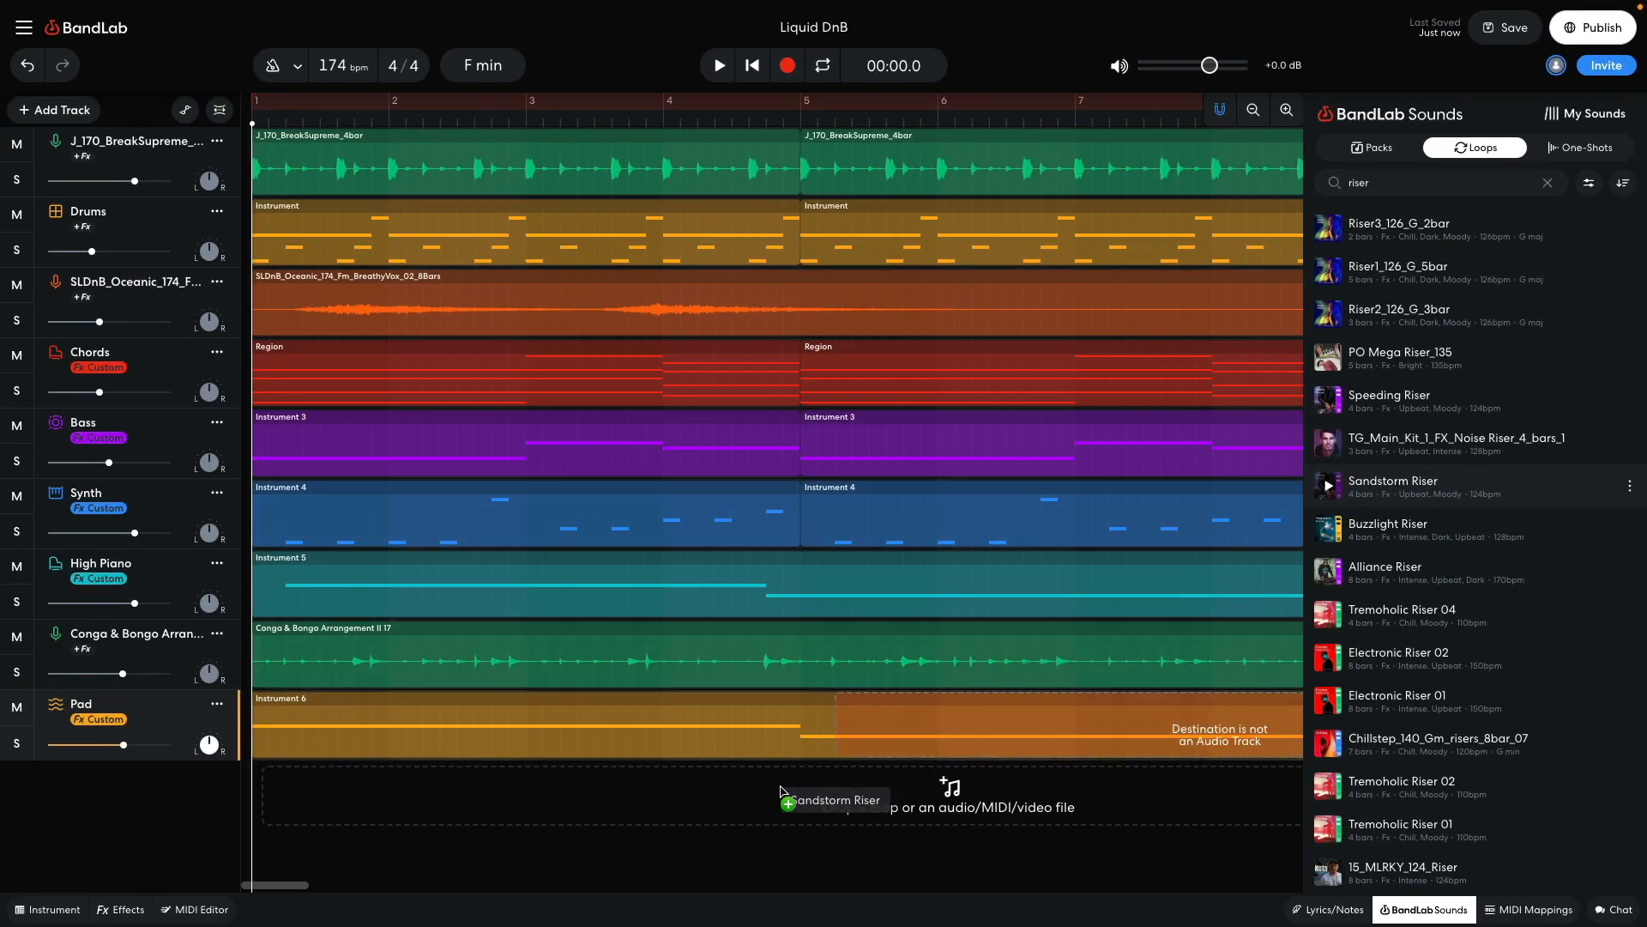
{"action": "left_click_drag", "start_coordinate": [780, 785], "coordinate": [781, 787]}
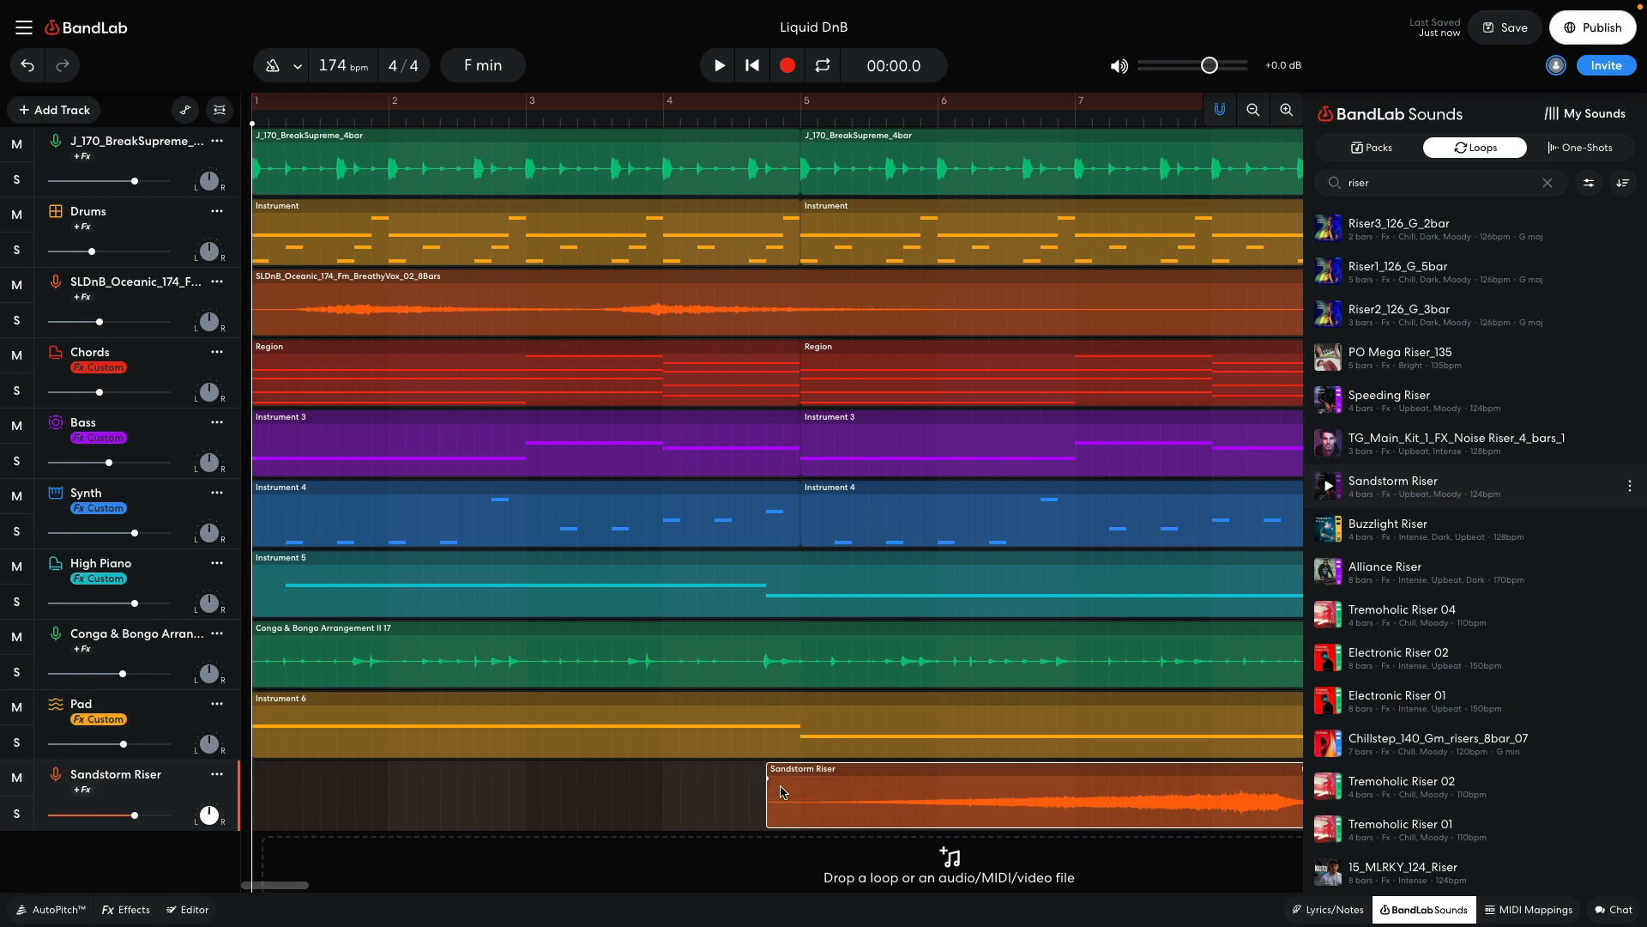
{"action": "left_click", "coordinate": [1439, 909]}
{"action": "left_click_drag", "start_coordinate": [943, 804], "coordinate": [977, 804]}
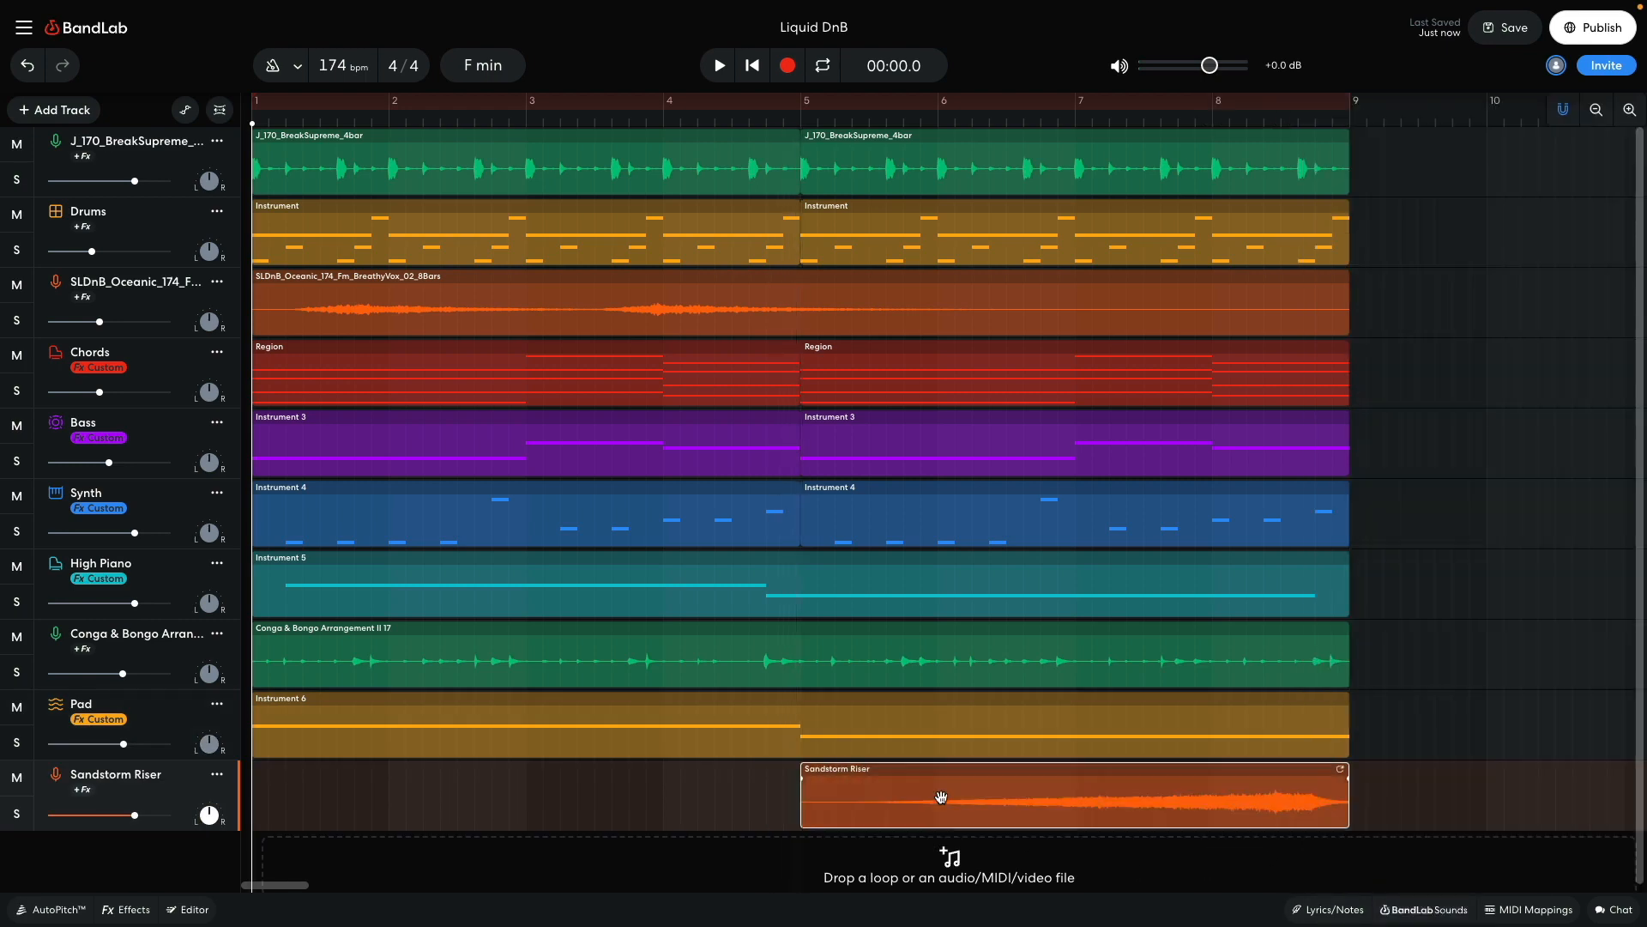
- Lower the Sandstorm Riser track's volume to about -13.3 dB and add a Filter Echo + effect to it, checking by playback
{"action": "mouse_move", "coordinate": [135, 815]}
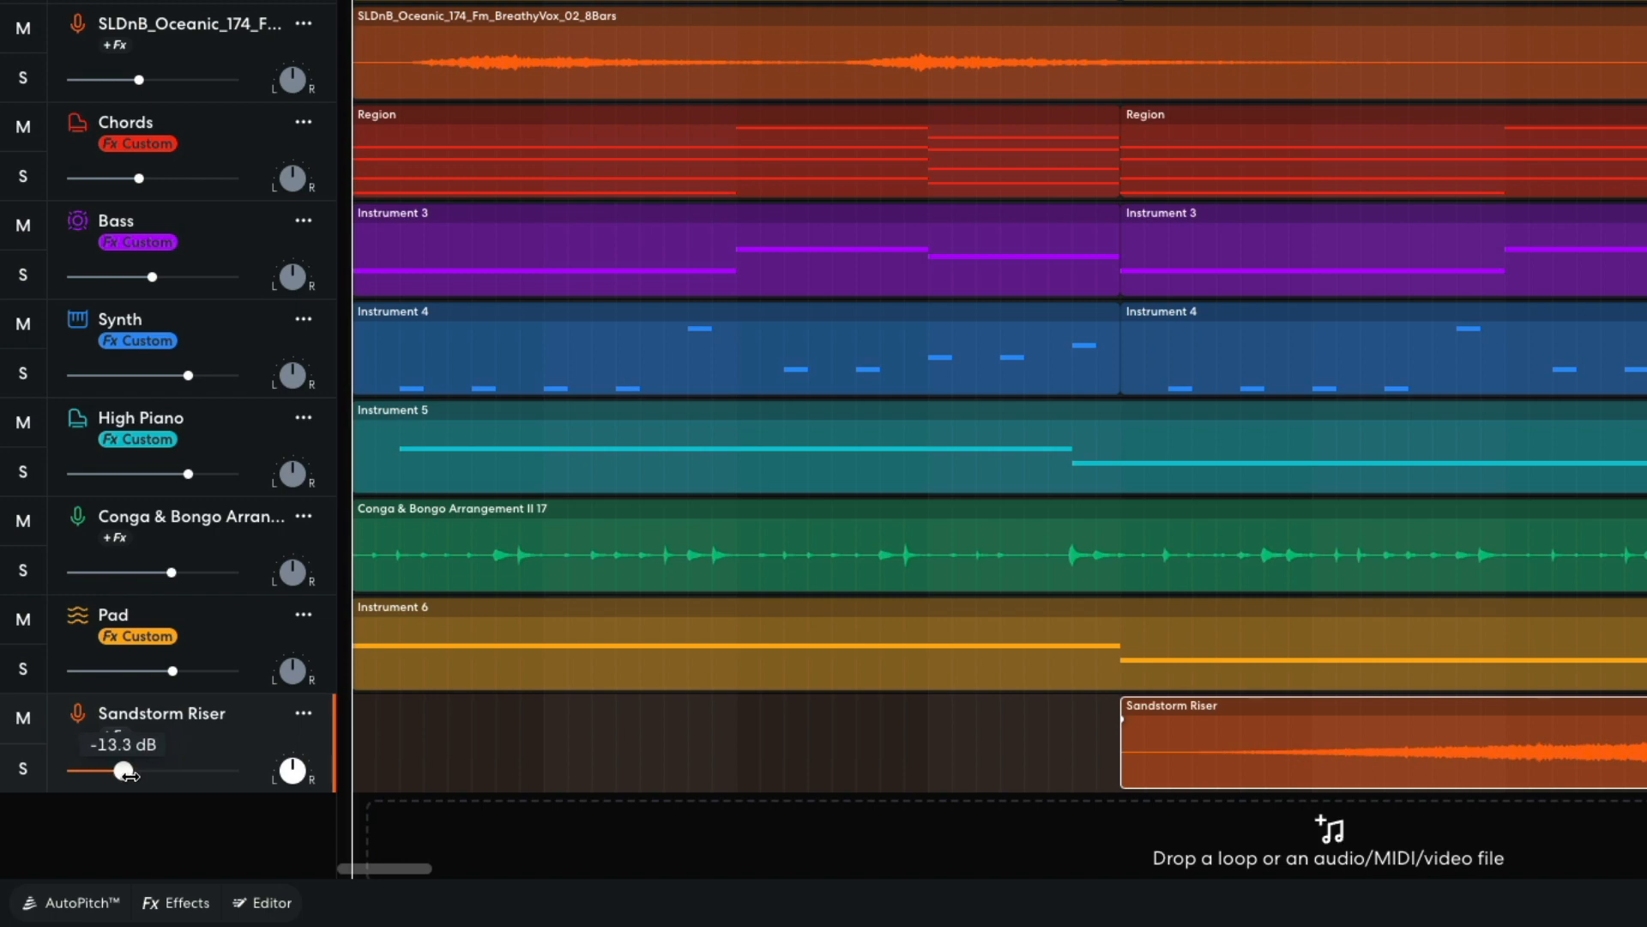
{"action": "left_click", "coordinate": [190, 901]}
{"action": "left_click", "coordinate": [421, 742]}
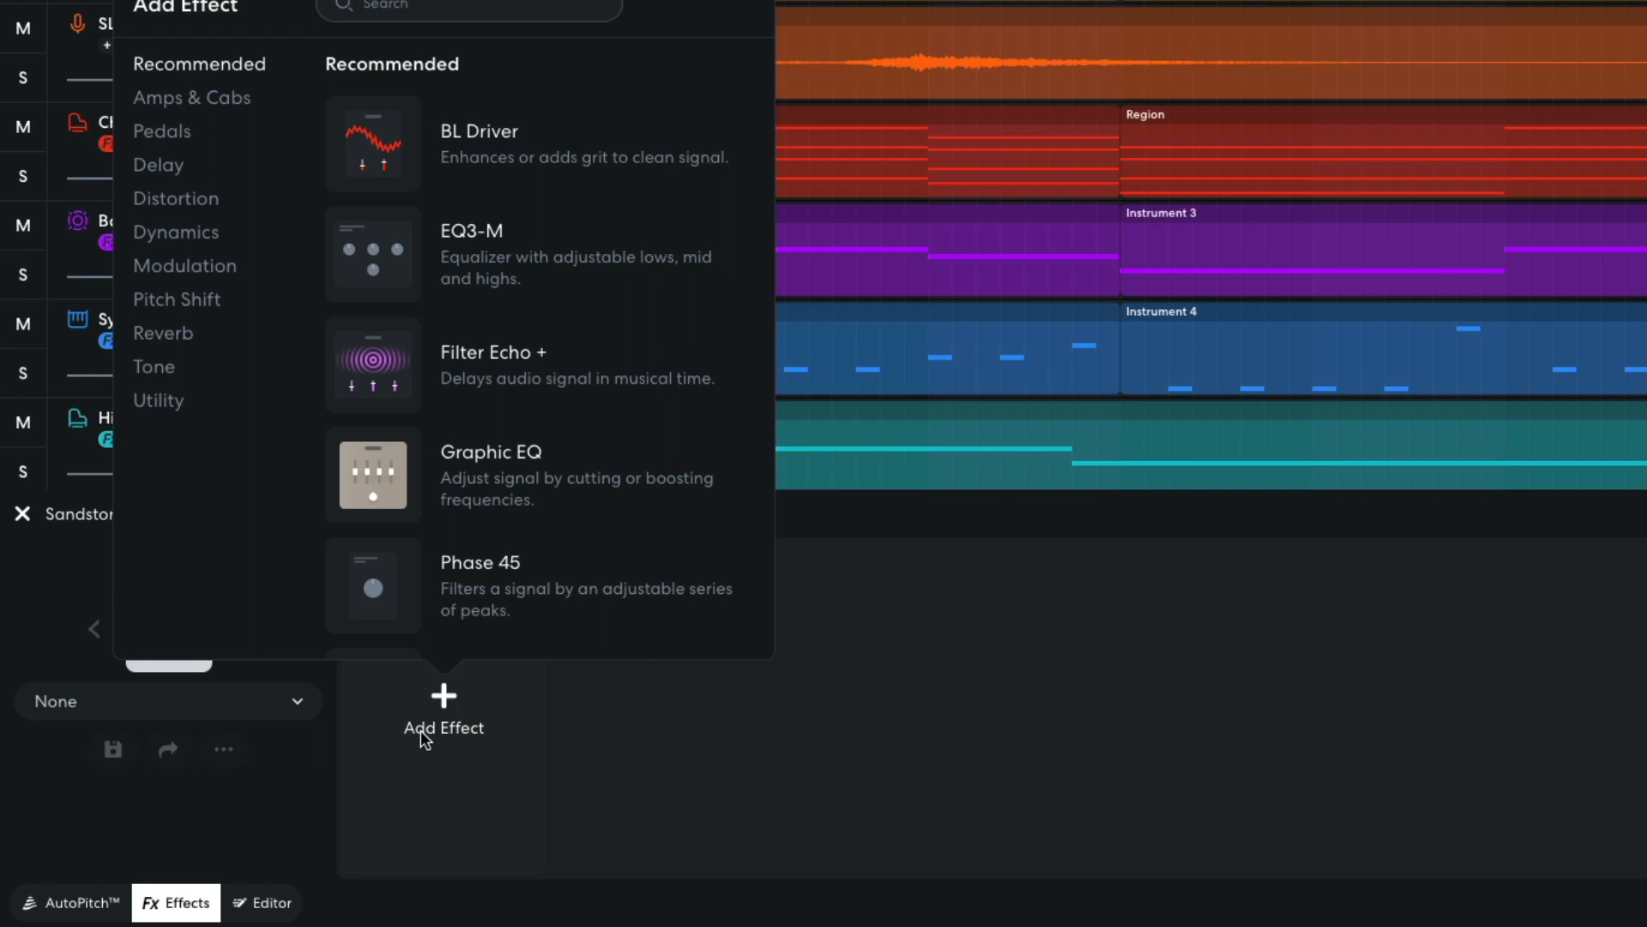
{"action": "left_click", "coordinate": [170, 175]}
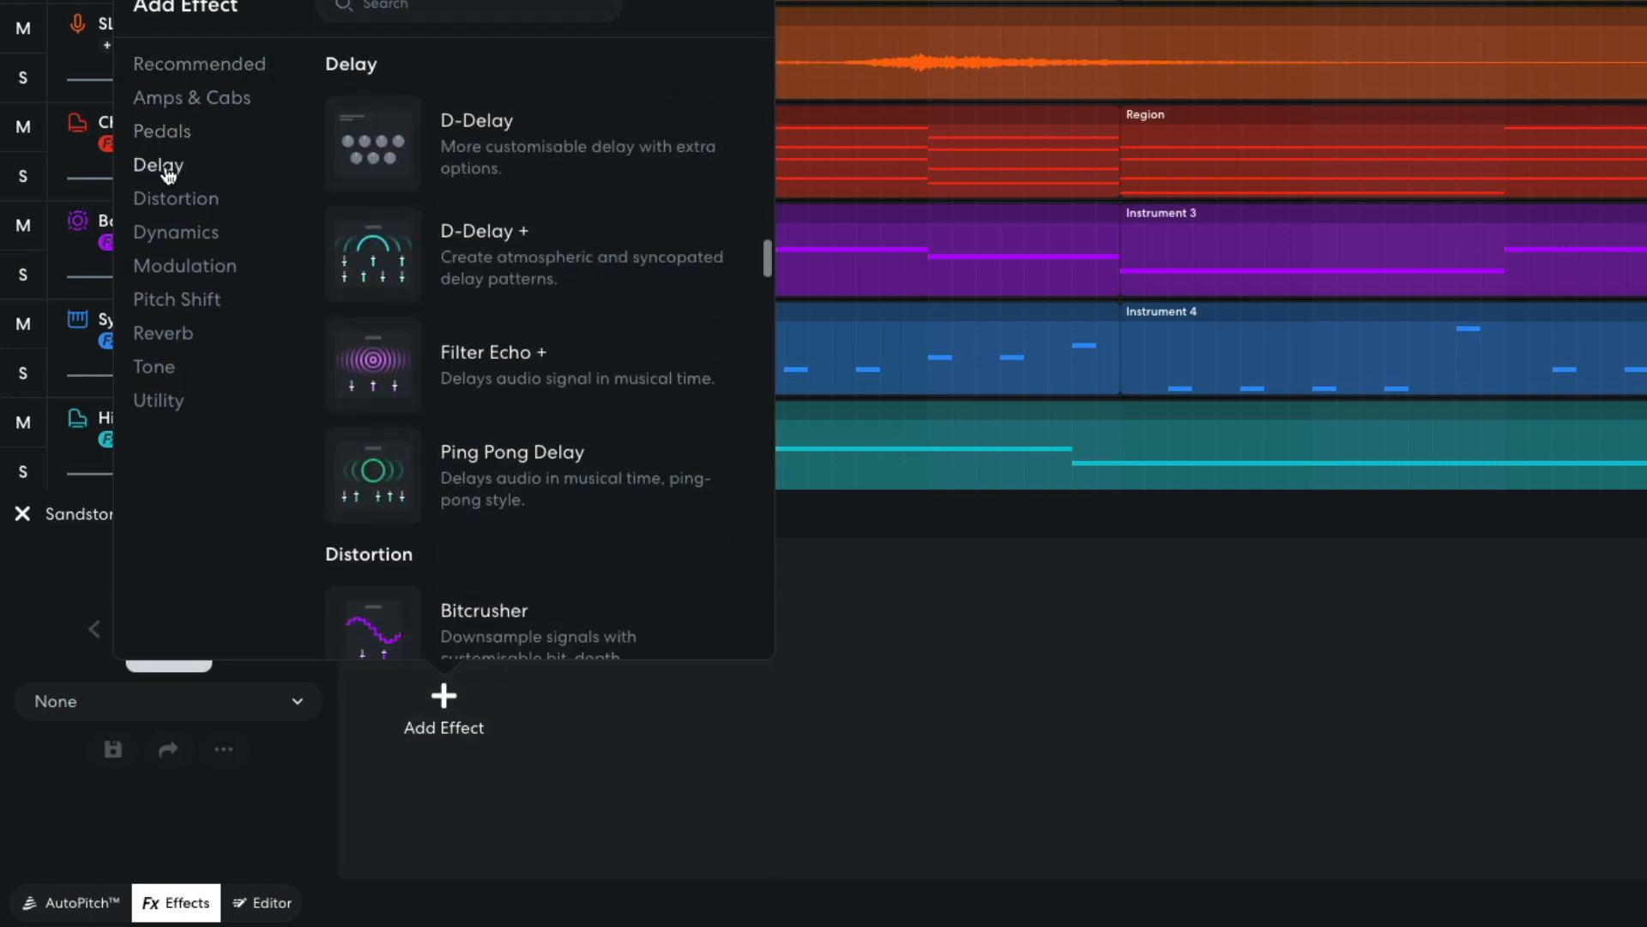
{"action": "left_click", "coordinate": [364, 336]}
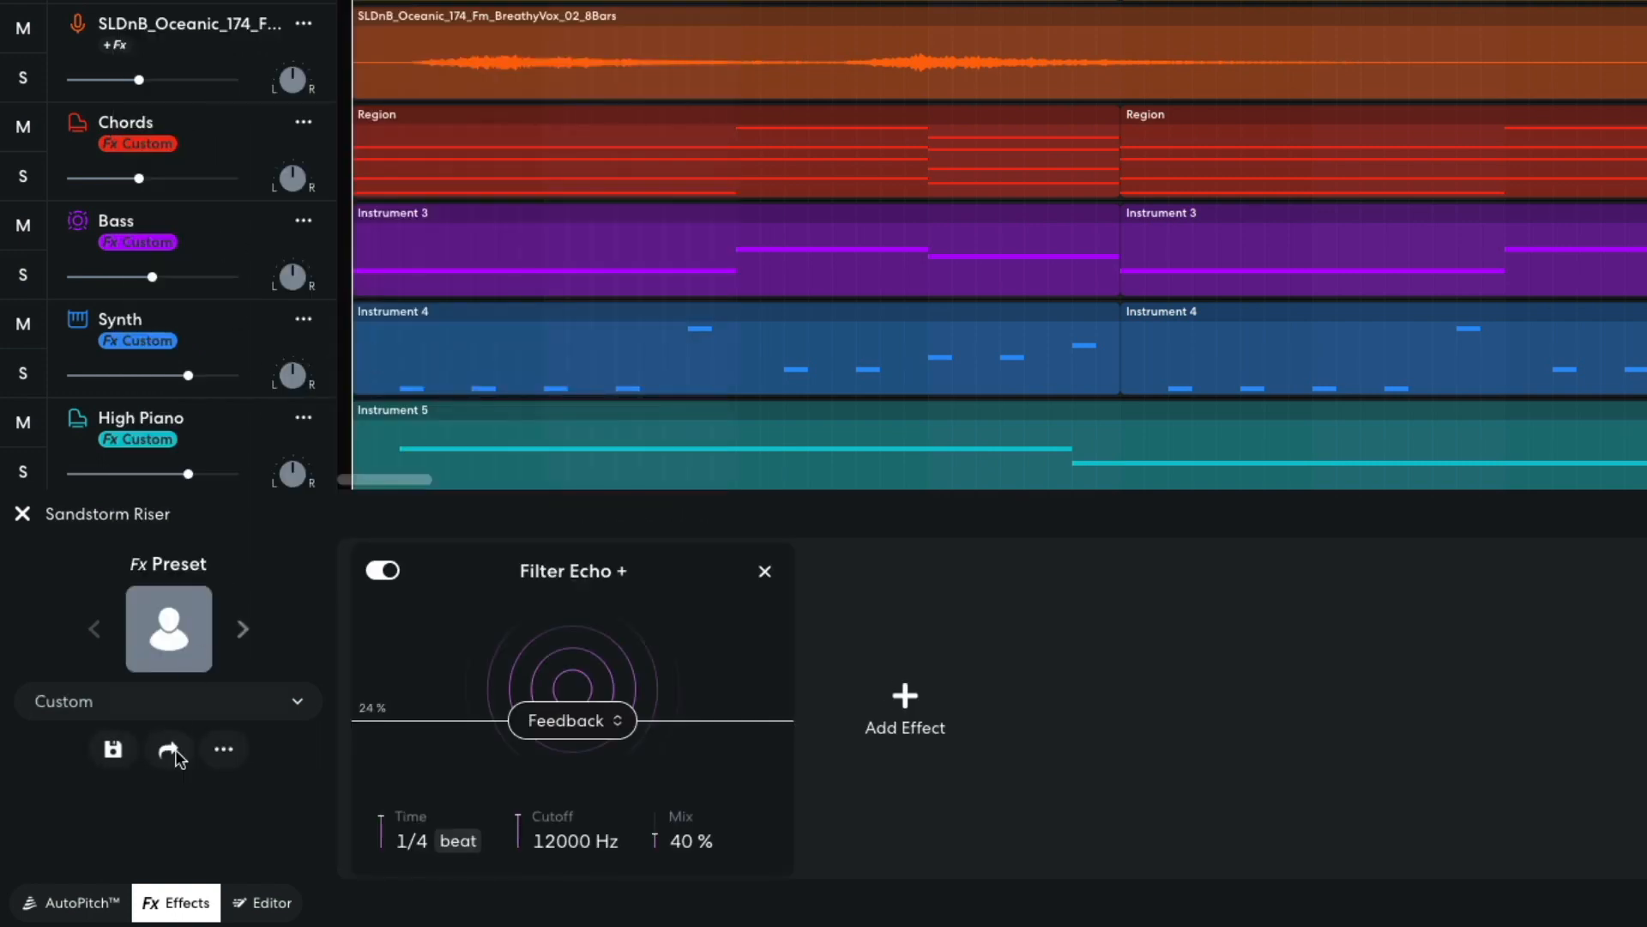
{"action": "left_click", "coordinate": [176, 903]}
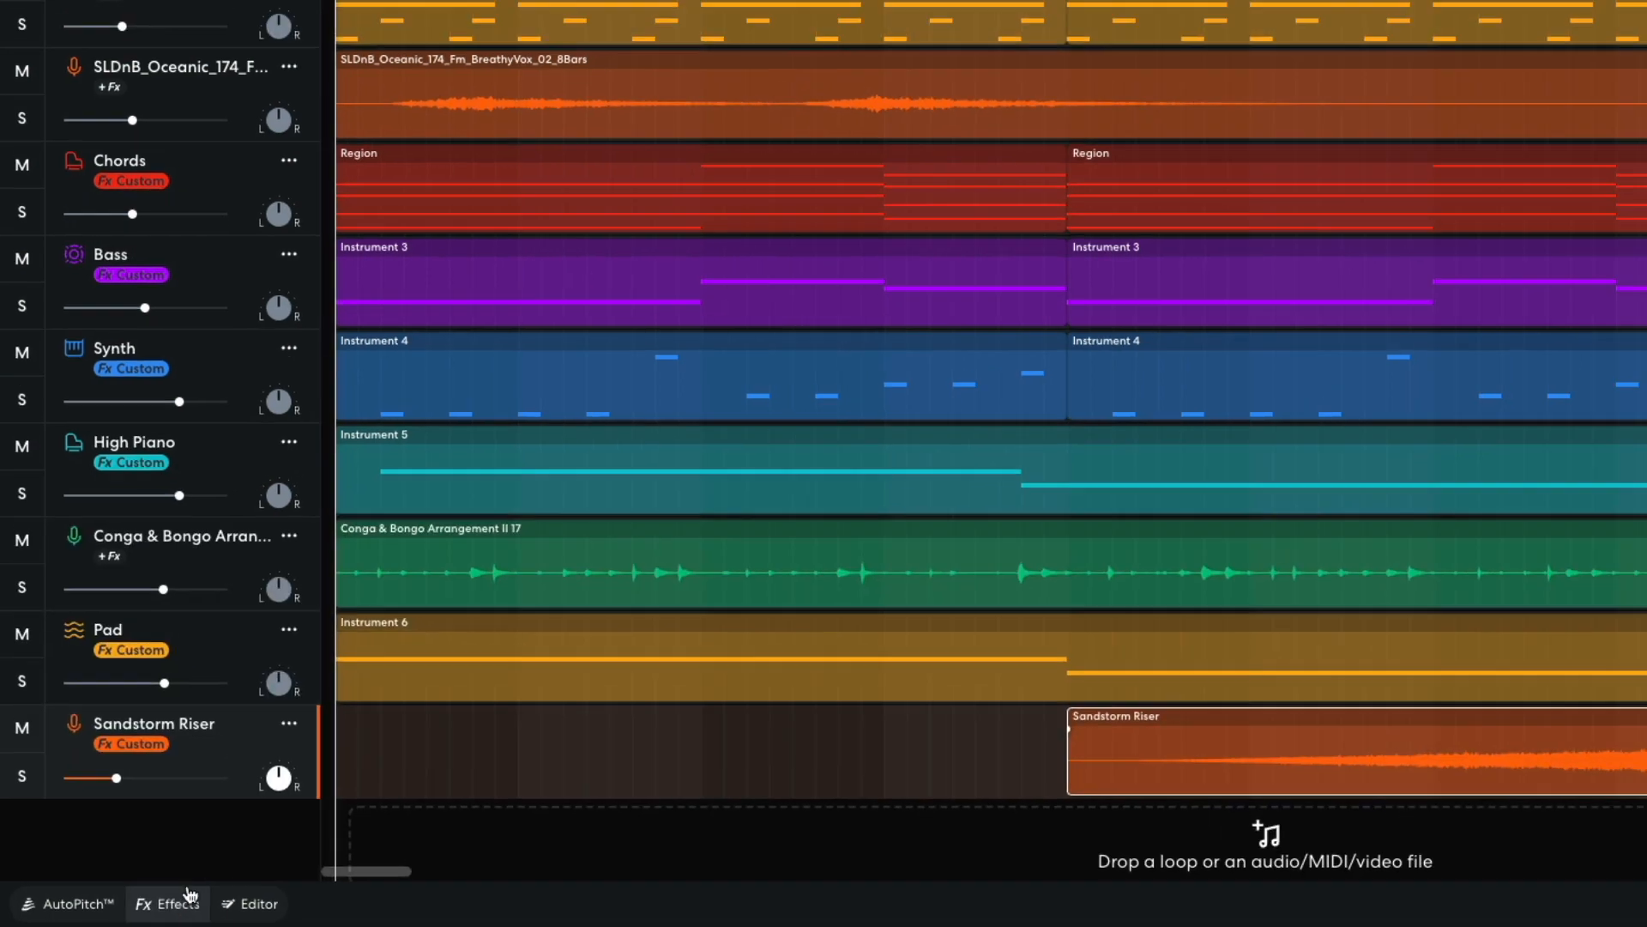
{"action": "key", "text": "space"}
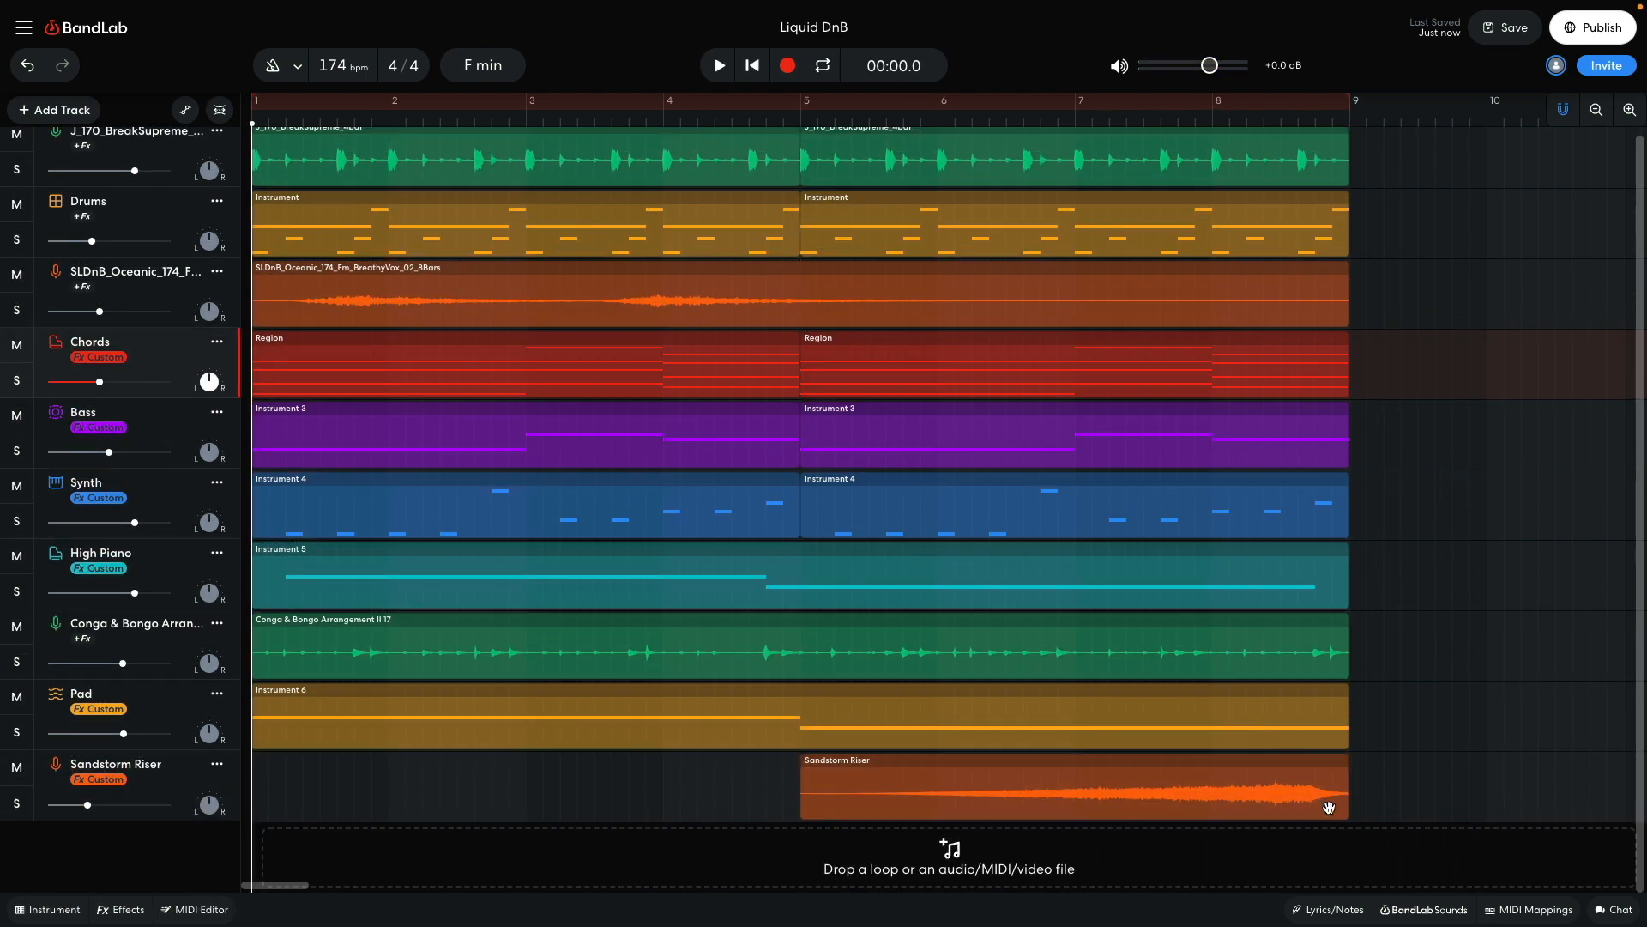
- Search the loops for crash, place Crash_140_FX_01_4bars on a new track from bar 1 and play back the mix
{"action": "left_click", "coordinate": [1410, 909]}
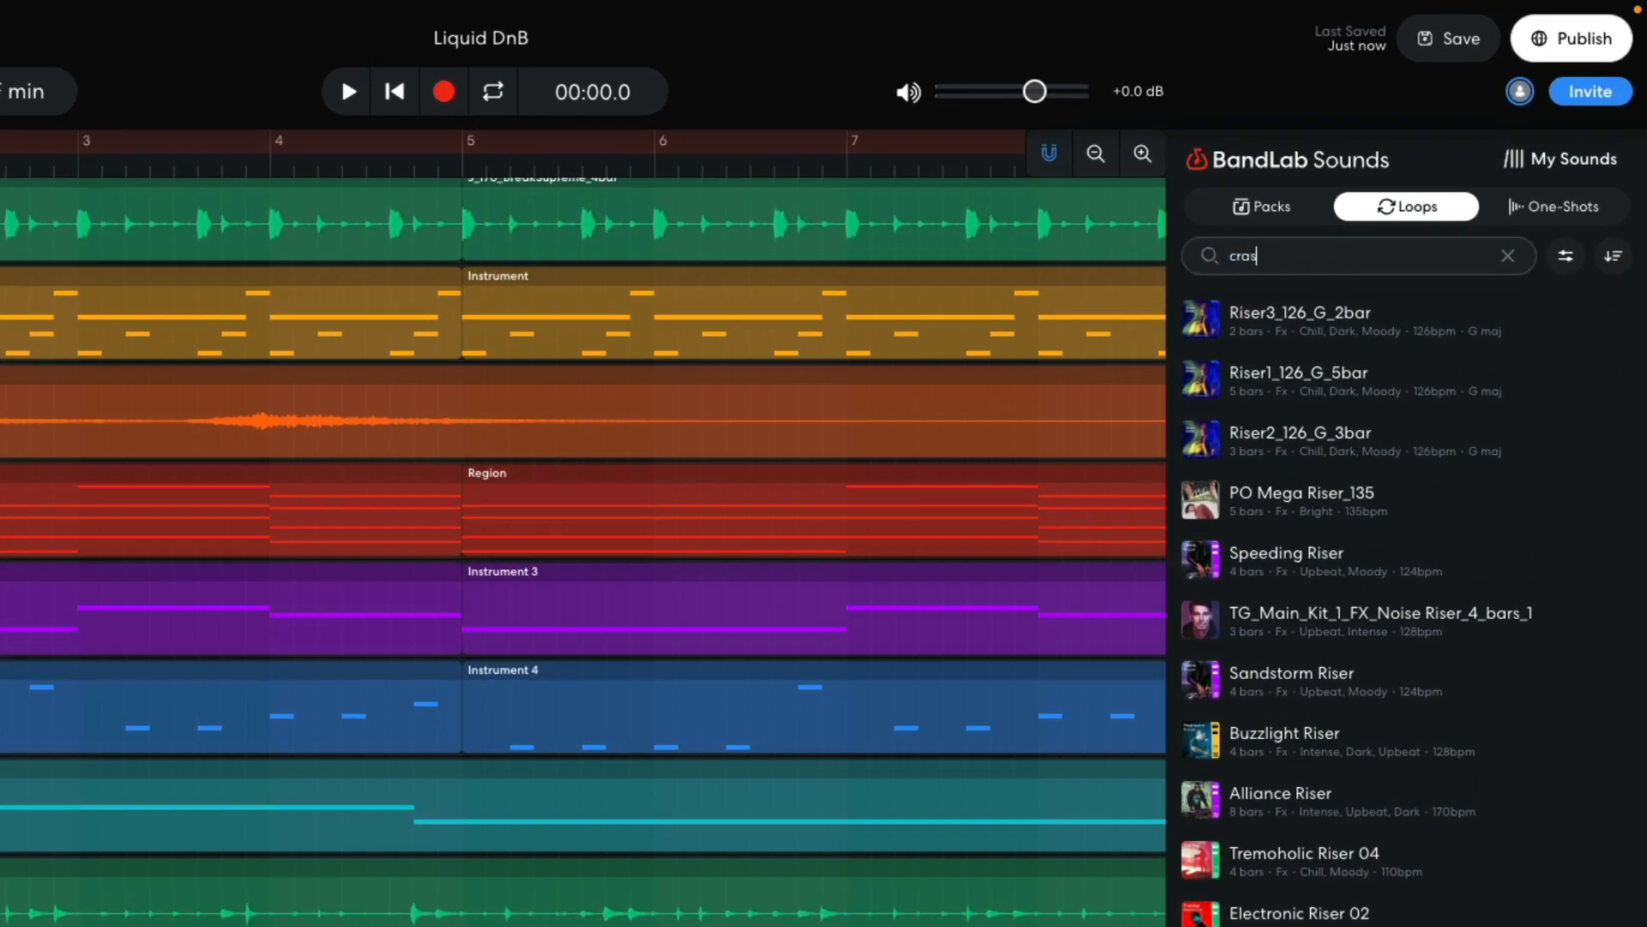
{"action": "key", "text": "Return"}
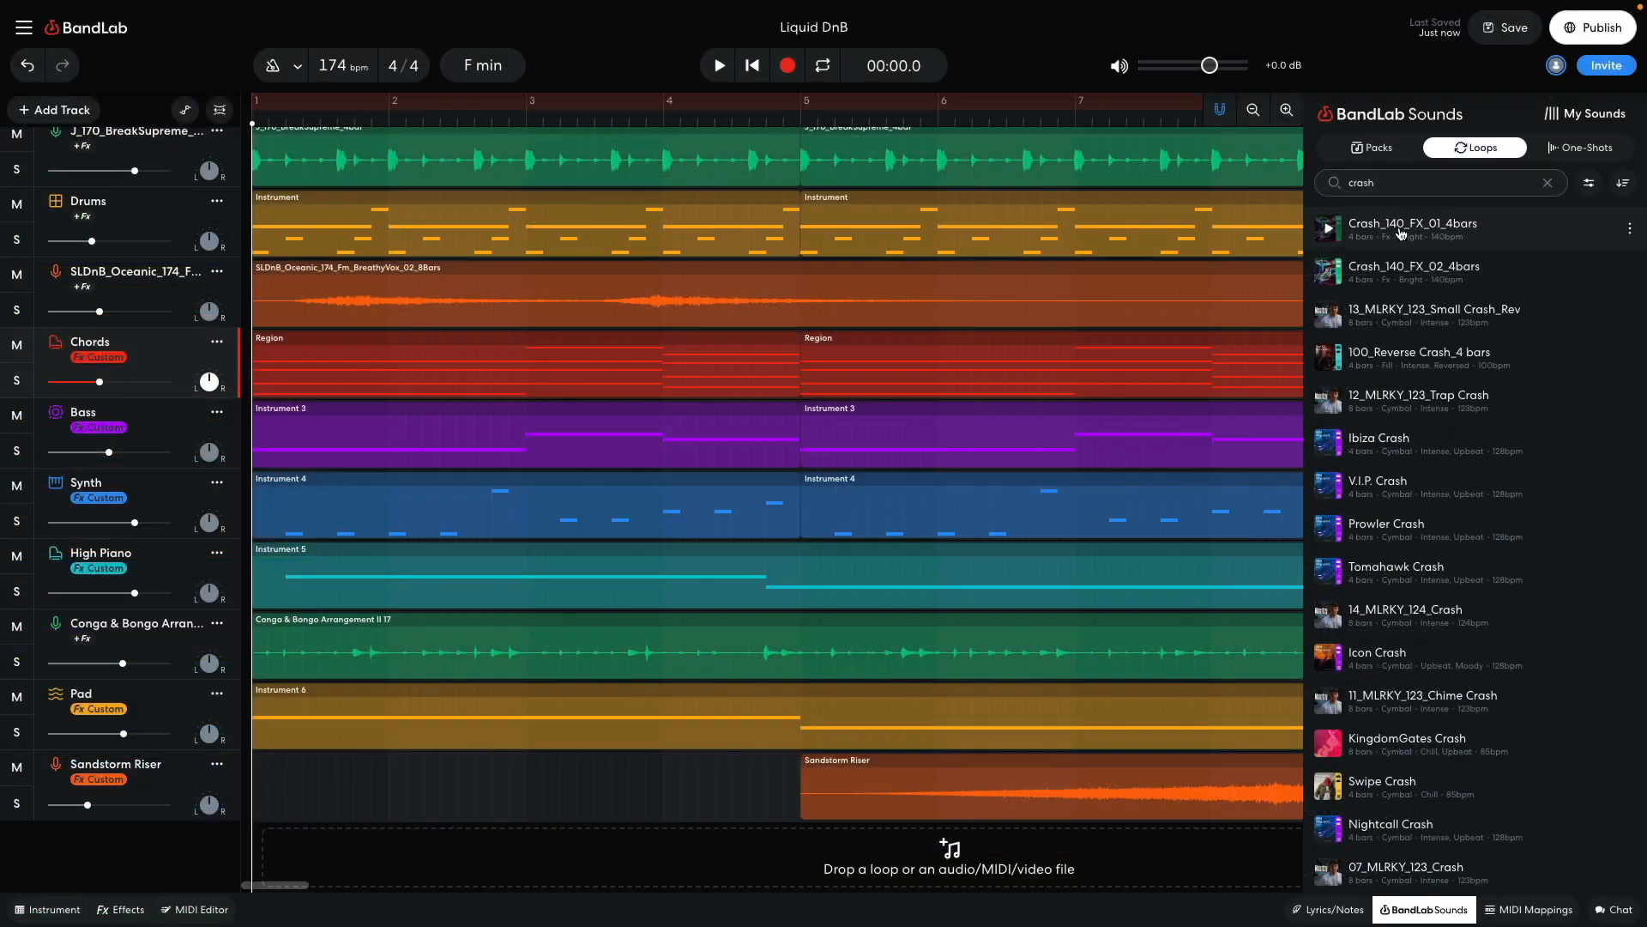
{"action": "left_click_drag", "start_coordinate": [1401, 233], "coordinate": [312, 860]}
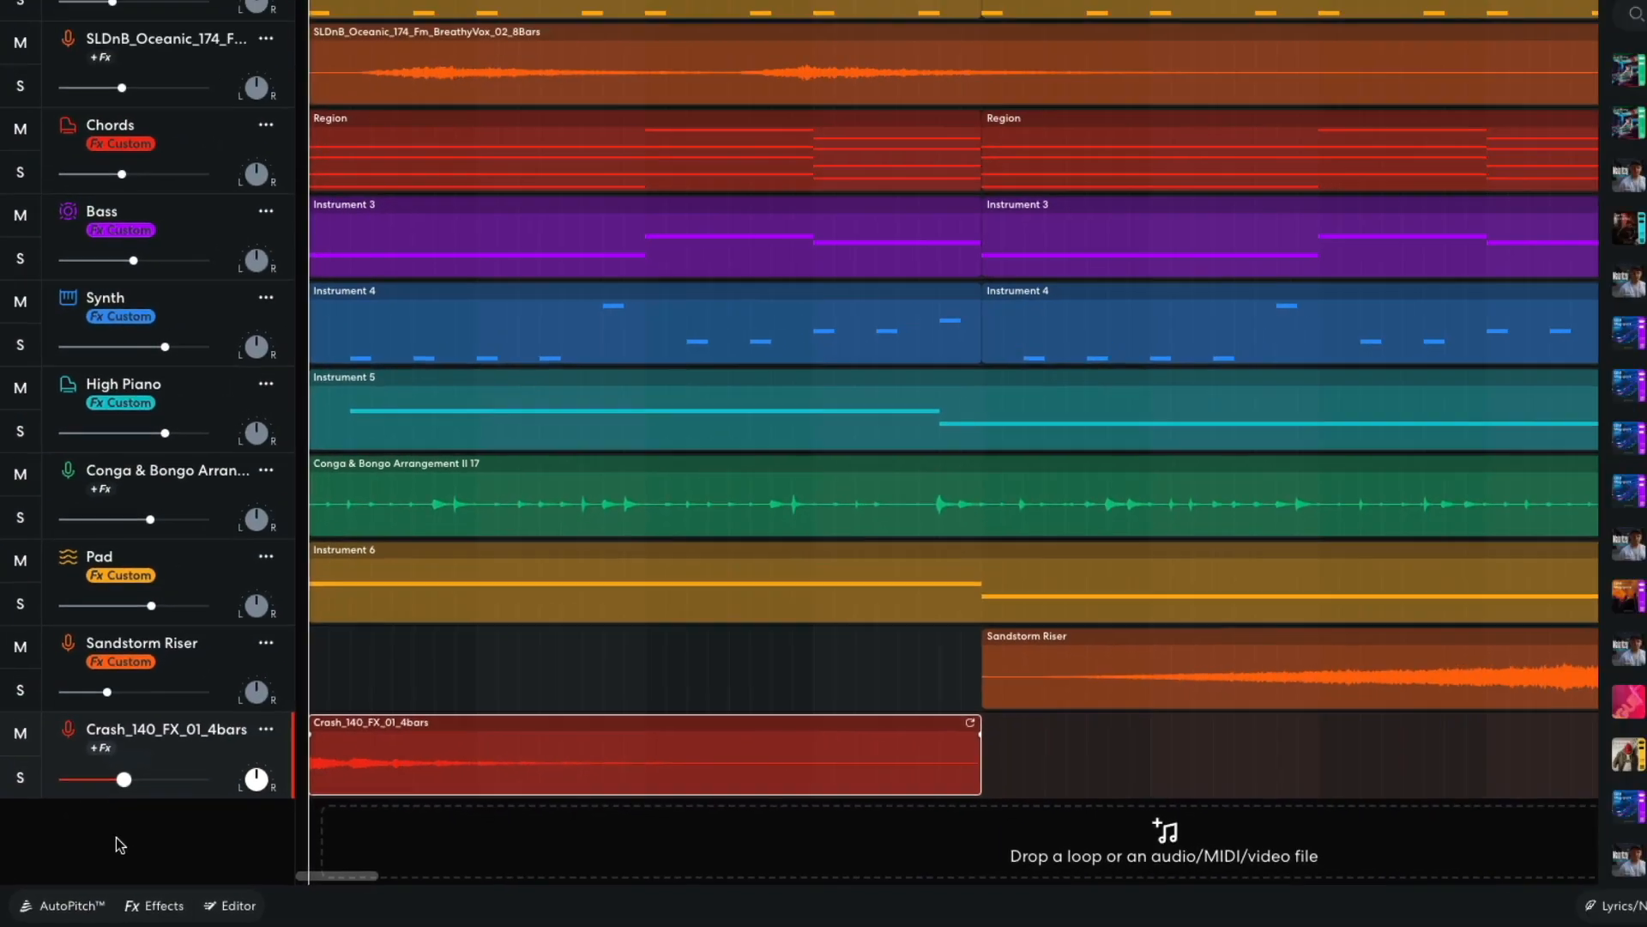
{"action": "key", "text": "space"}
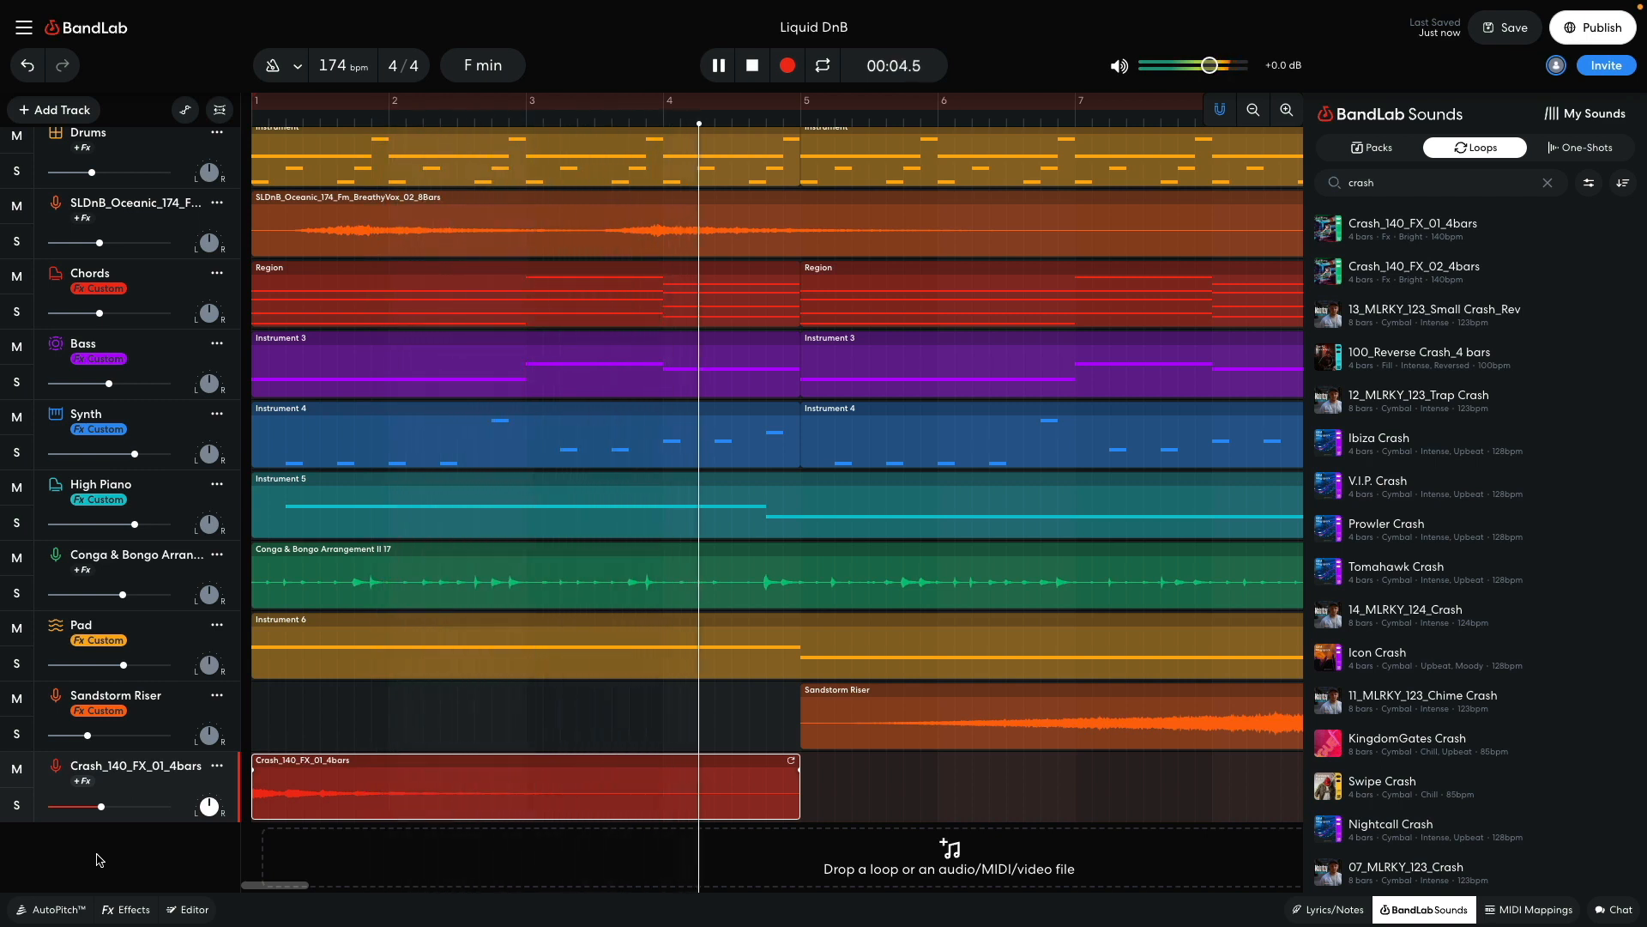
{"action": "key", "text": "space"}
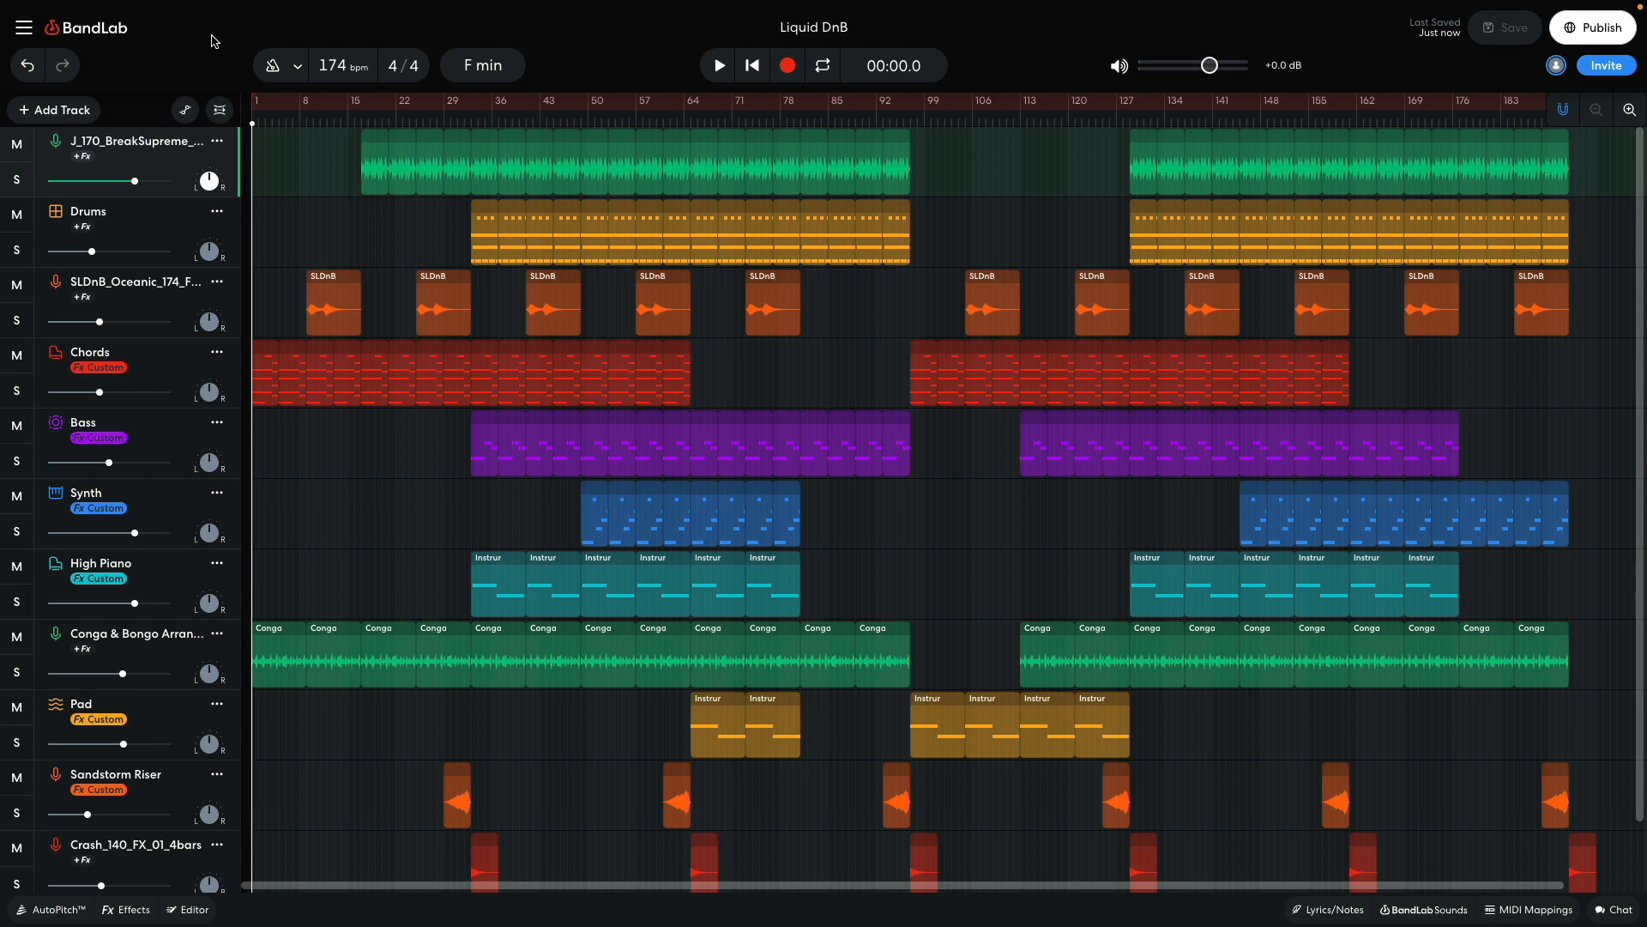
- Play back the full extended arrangement from the beginning
{"action": "key", "text": "space"}
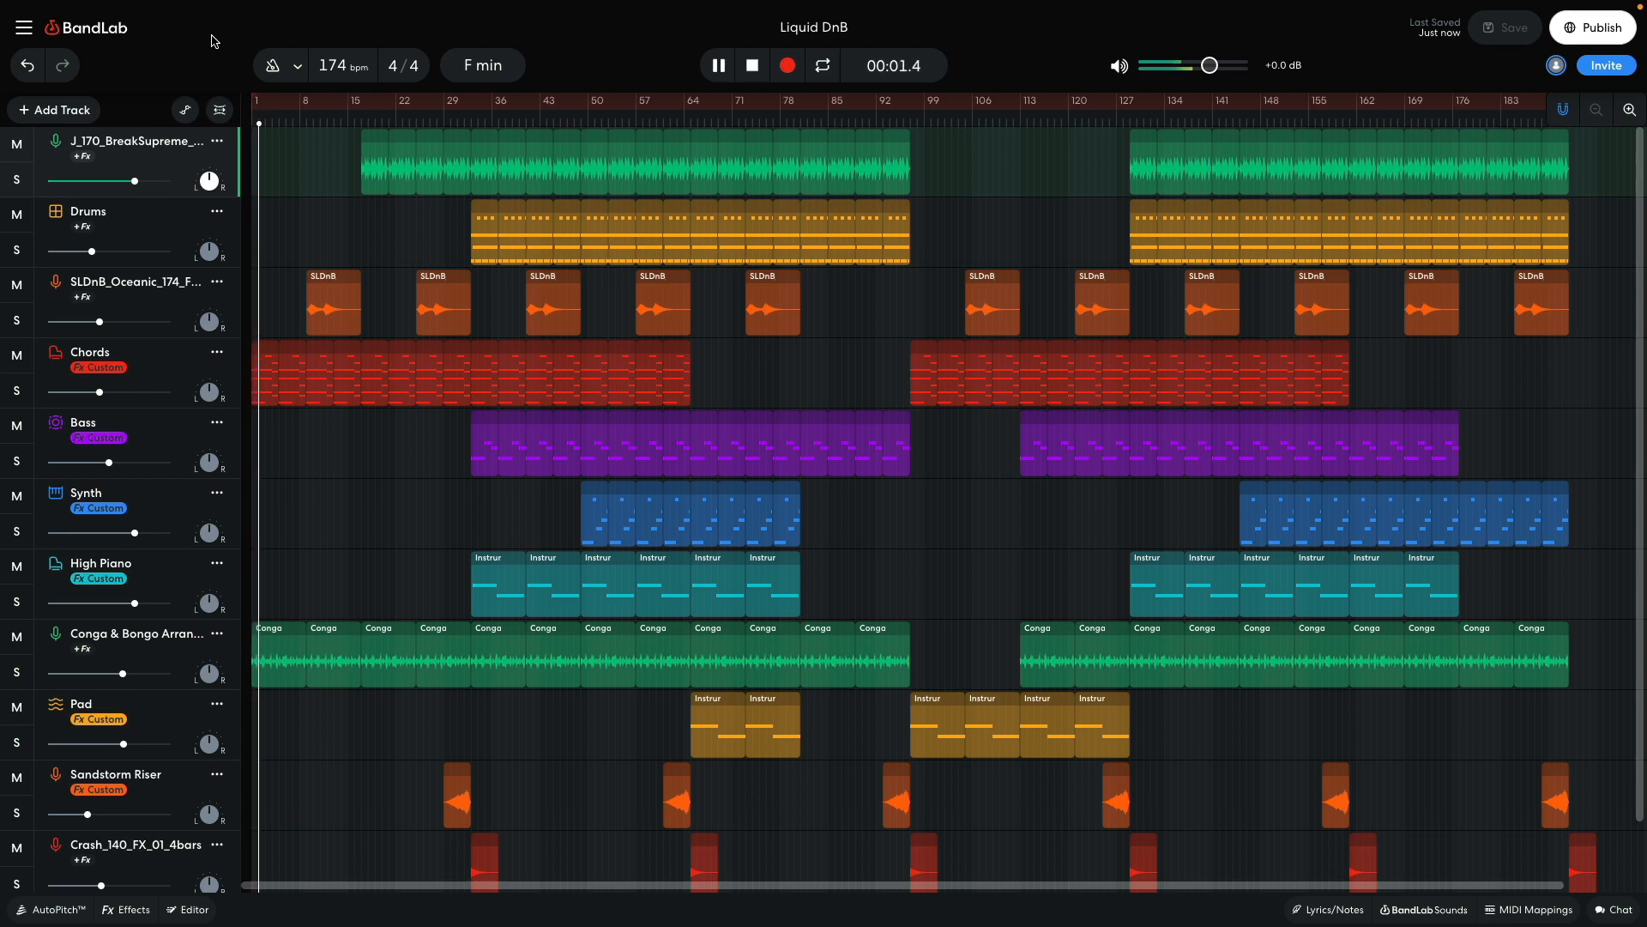